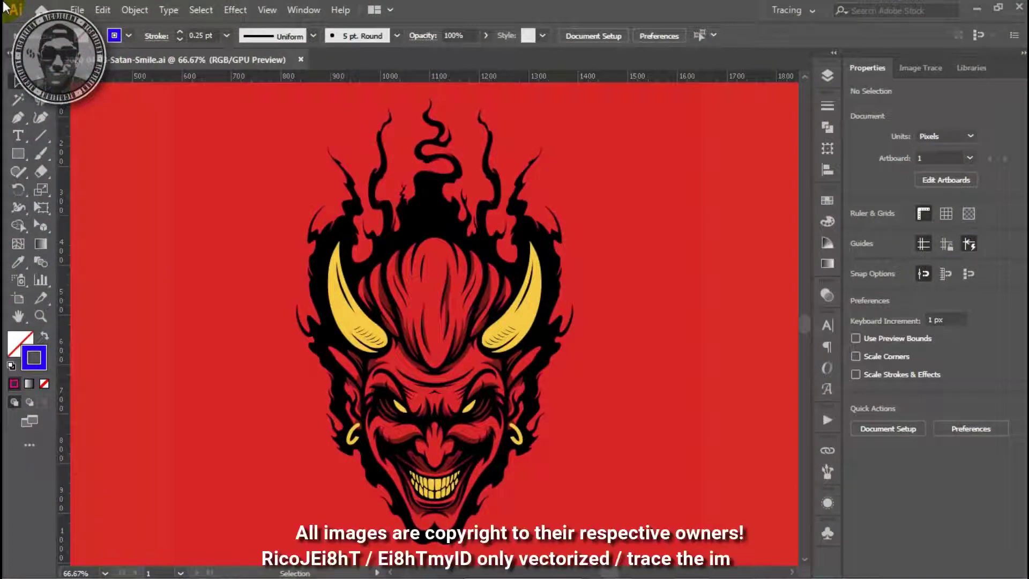
Step: Zoom in on the earring and trace a closed outline around the dark-red shadow beside it
key(z)
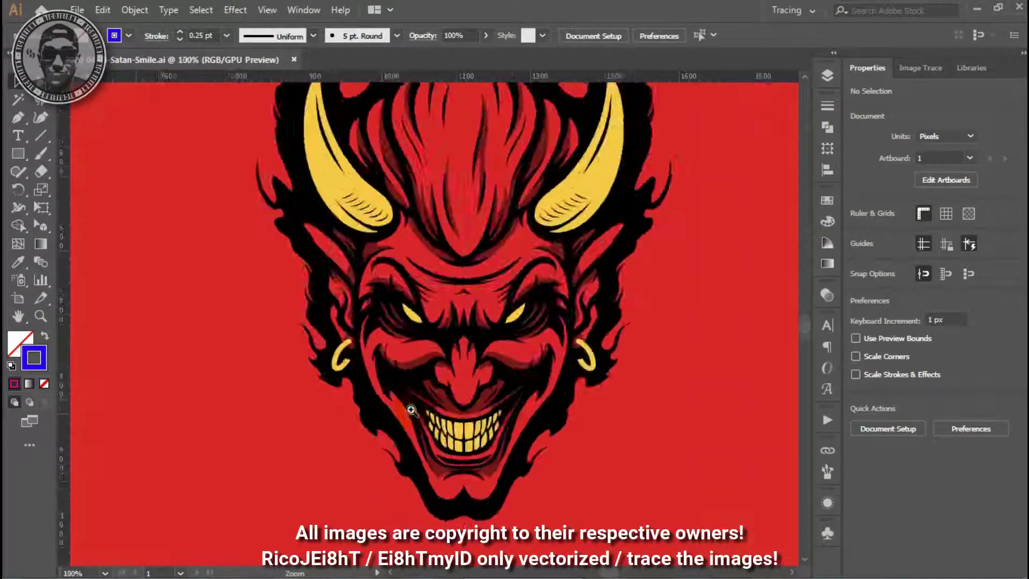
click(423, 321)
click(308, 267)
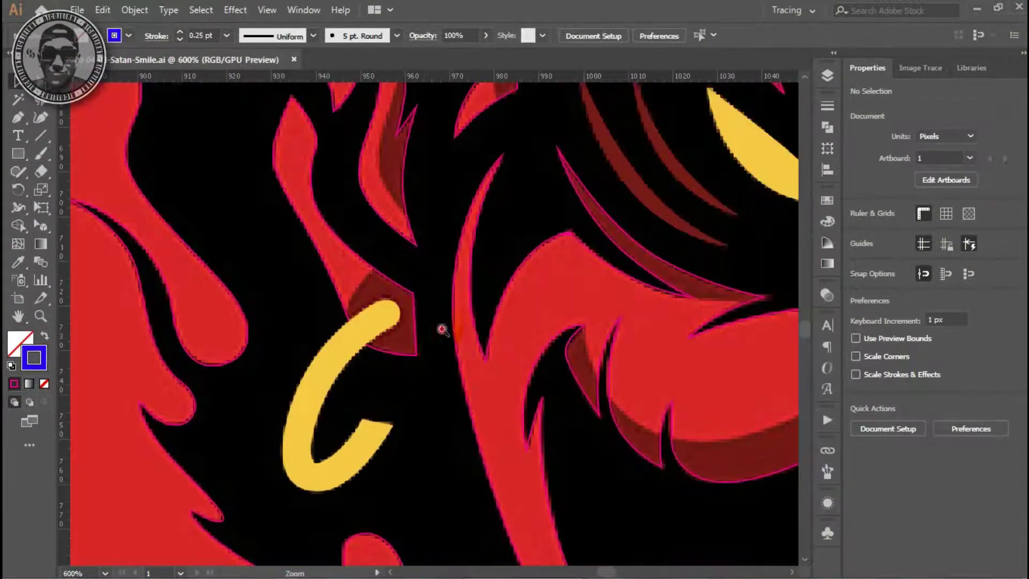
key(p)
click(347, 215)
click(412, 252)
click(422, 397)
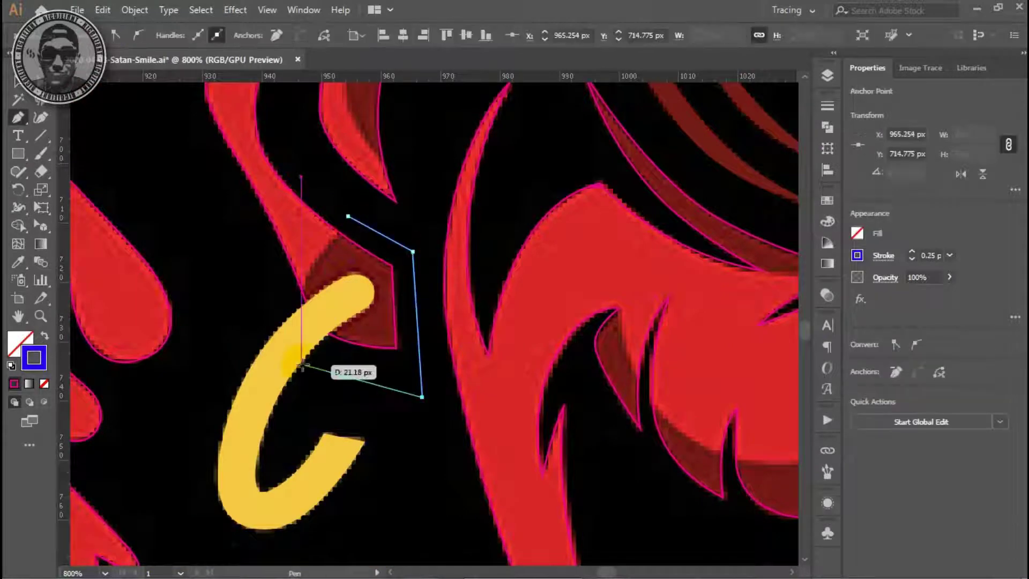
click(301, 335)
drag(347, 216, 417, 152)
ctrl+click(417, 147)
Step: Trace a closed, partly curved outline around the next hair strand shadow
scroll(417, 146, down, 1)
mouse_move(405, 80)
mouse_down()
mouse_move(385, 271)
mouse_move(354, 329)
mouse_up()
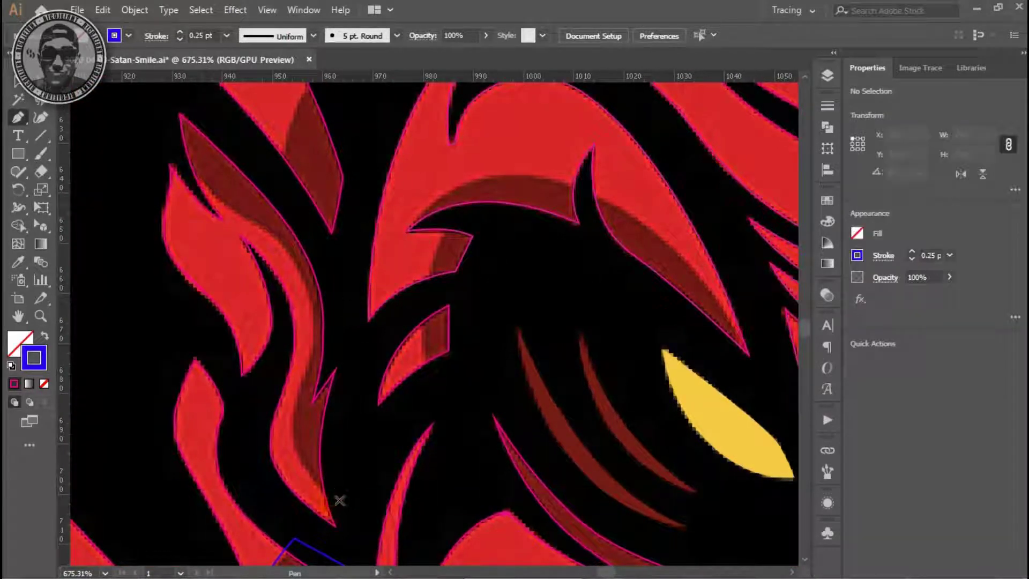
drag(342, 509, 294, 427)
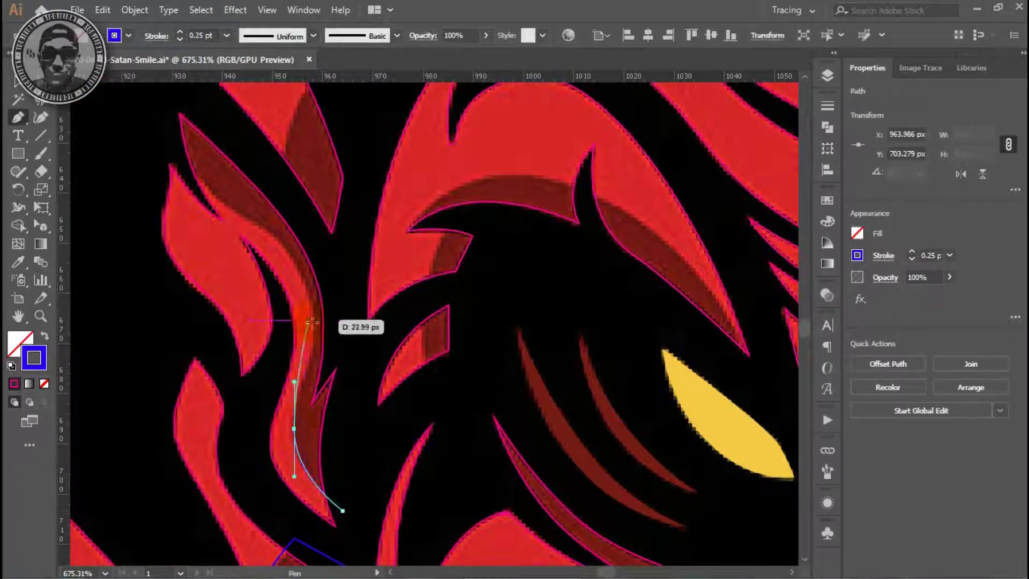
drag(311, 322, 312, 318)
drag(315, 268, 312, 268)
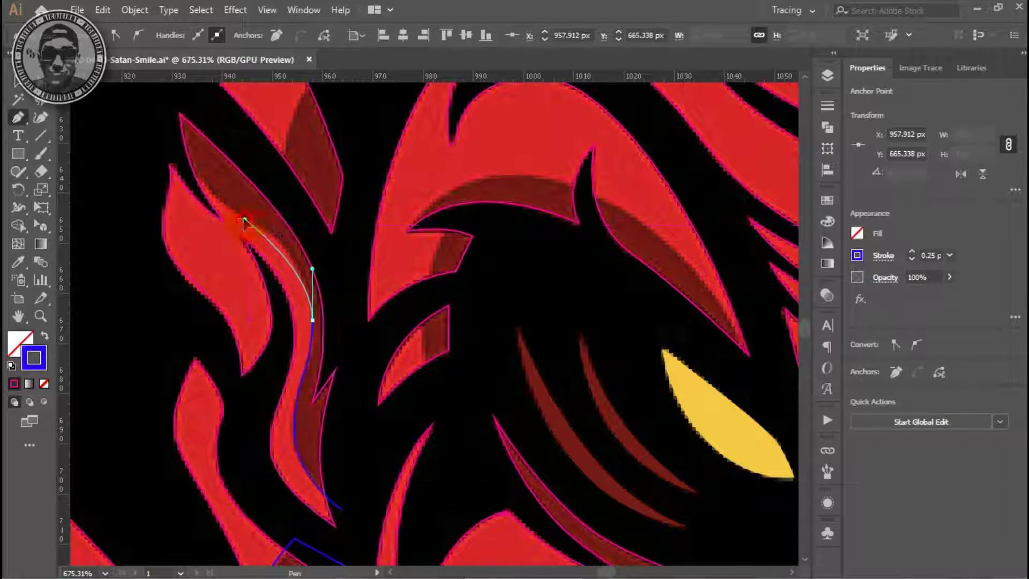
click(169, 140)
click(170, 98)
click(233, 130)
click(323, 255)
click(351, 354)
click(357, 453)
click(342, 509)
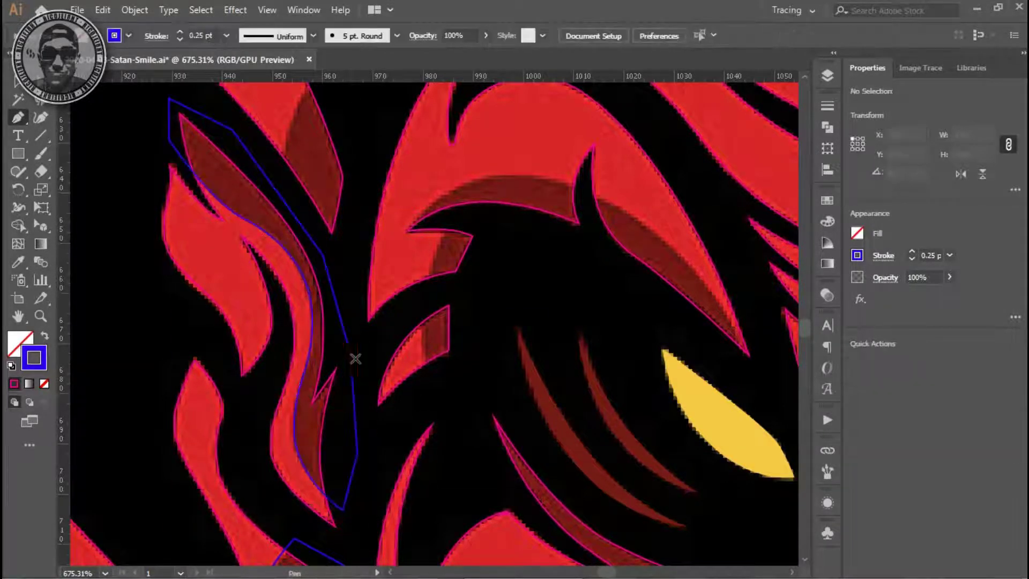
Step: Outline the adjacent small shadow piece with a closed path
scroll(322, 365, up, 5)
click(282, 398)
drag(313, 290, 357, 220)
click(362, 390)
click(339, 474)
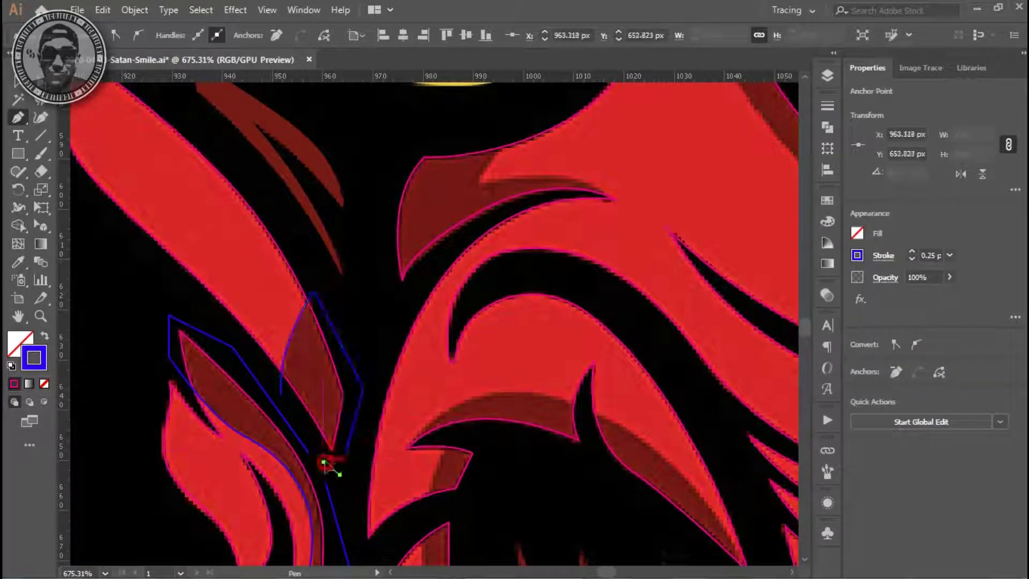
click(282, 398)
ctrl+click(407, 264)
Step: Zoom in on the cheek shadow tip and begin its outline along the black gap
mouse_move(408, 264)
mouse_down()
mouse_move(324, 388)
mouse_move(278, 406)
mouse_up()
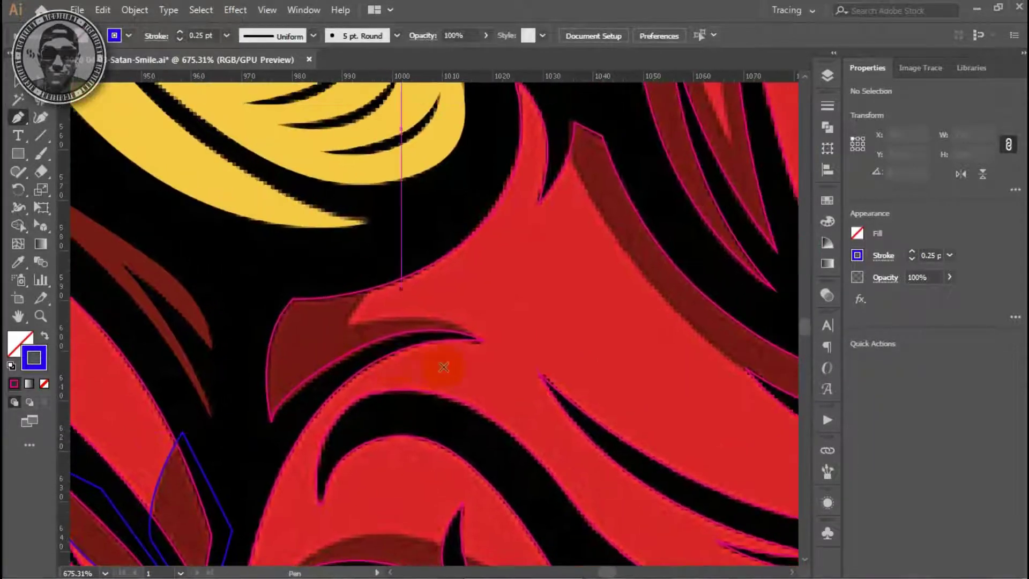
ctrl+click(483, 339)
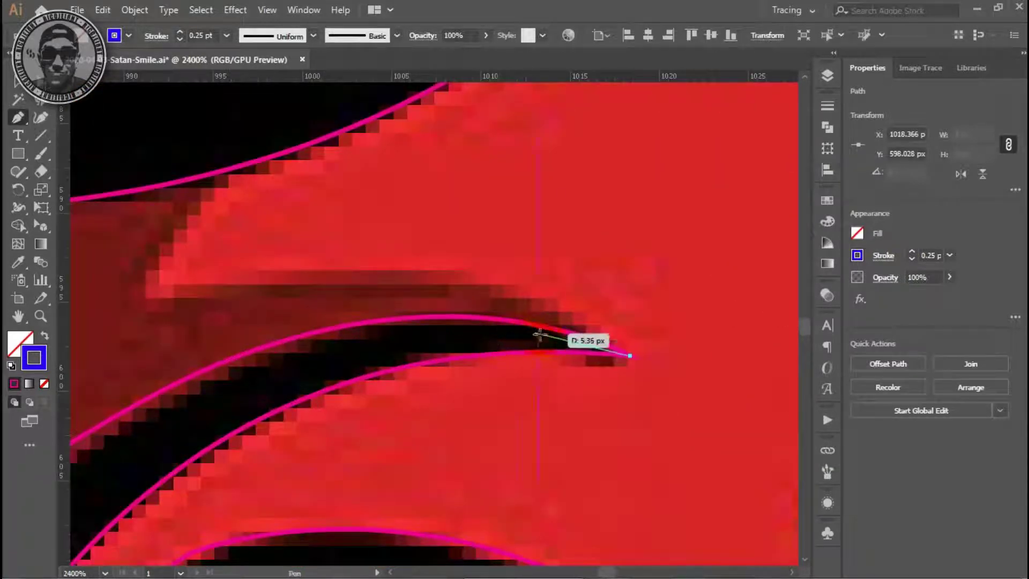
click(546, 336)
click(337, 344)
click(91, 481)
mouse_move(91, 481)
mouse_down()
mouse_move(275, 431)
mouse_move(386, 326)
mouse_up()
Step: Complete the cheek shadow path with corners and a curved lower edge
click(166, 363)
scroll(166, 363, up, 5)
click(225, 237)
click(332, 144)
click(648, 129)
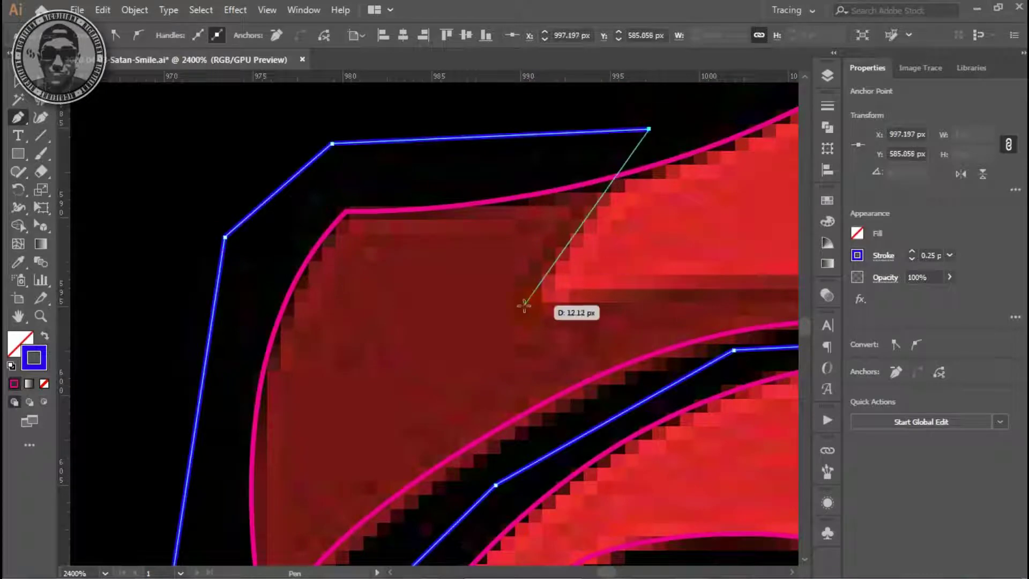
click(524, 305)
key(ctrl+minus)
key(ctrl+minus)
drag(597, 395, 667, 477)
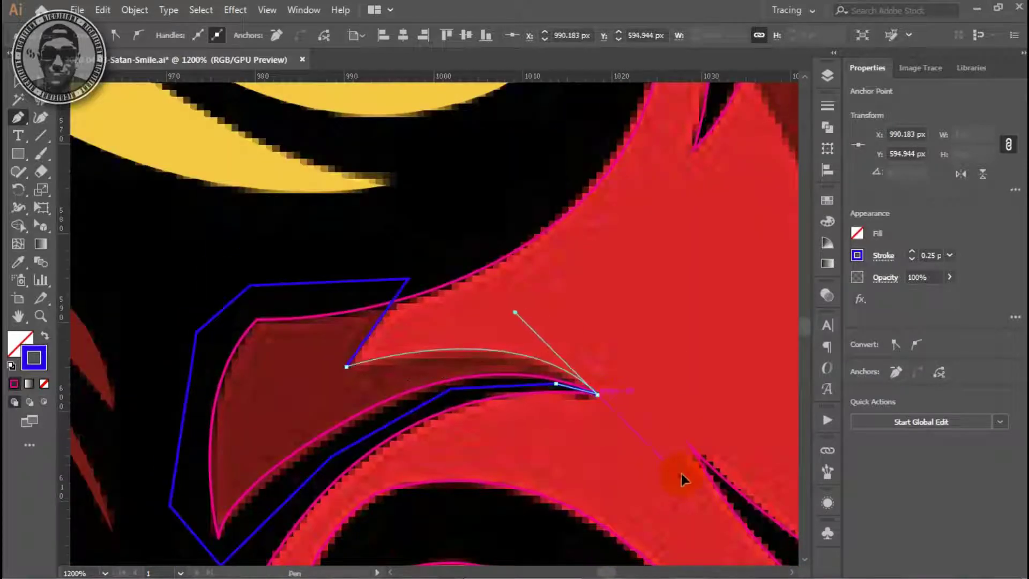
key(Return)
Step: Begin the long hair shadow outline with a curved segment along its edge
scroll(477, 360, right, 10)
scroll(514, 247, down, 2)
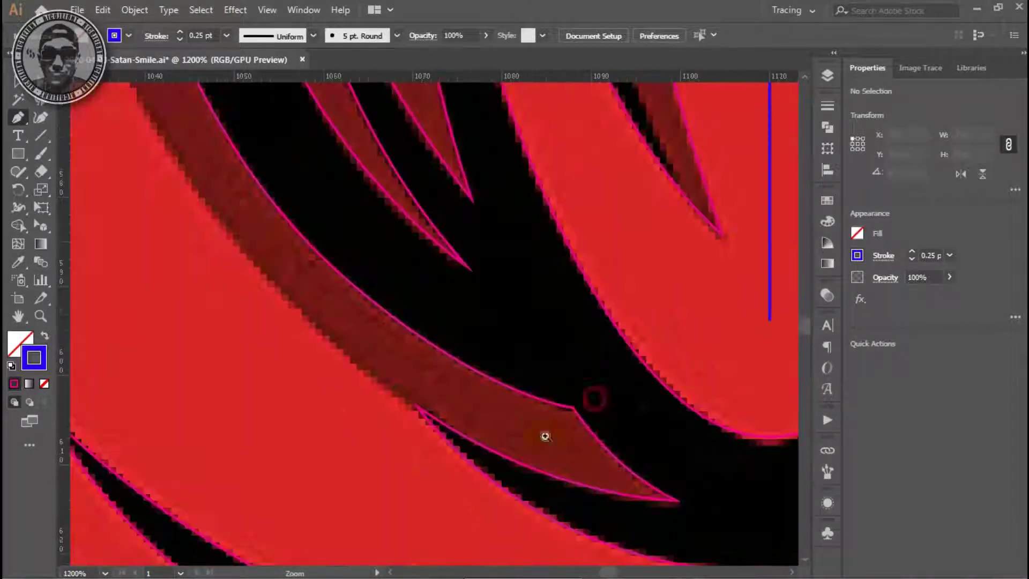
click(416, 406)
key(ctrl+minus)
scroll(346, 231, up, 2)
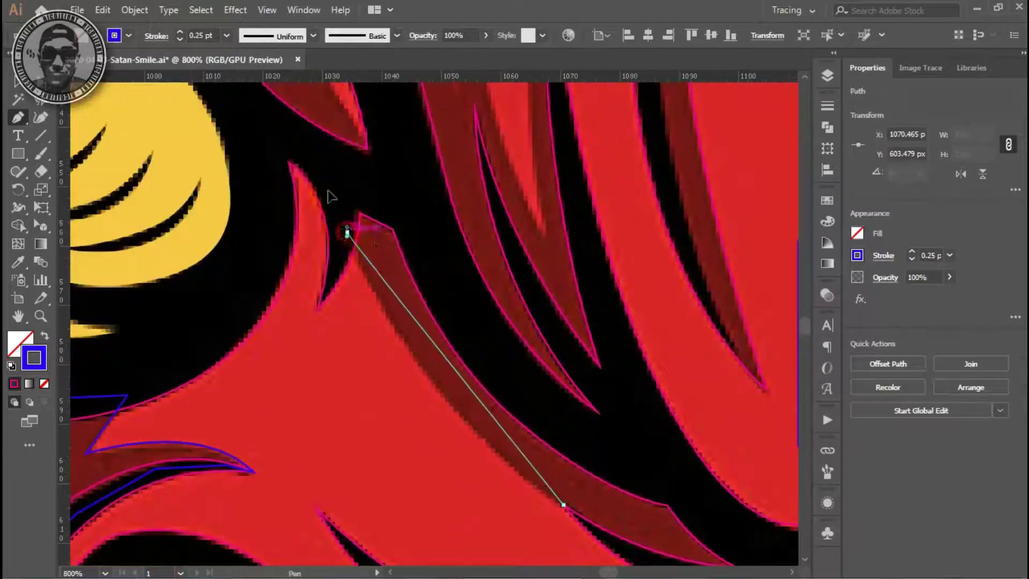
drag(347, 231, 401, 314)
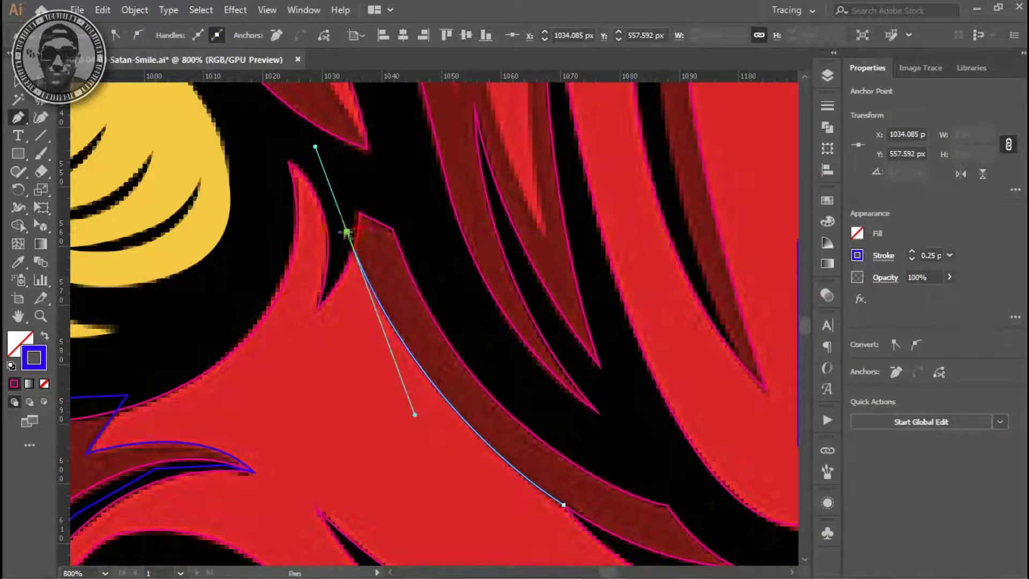
click(681, 483)
Step: Close the long hair shadow path at its start, using Outline view to locate it
drag(758, 562, 635, 418)
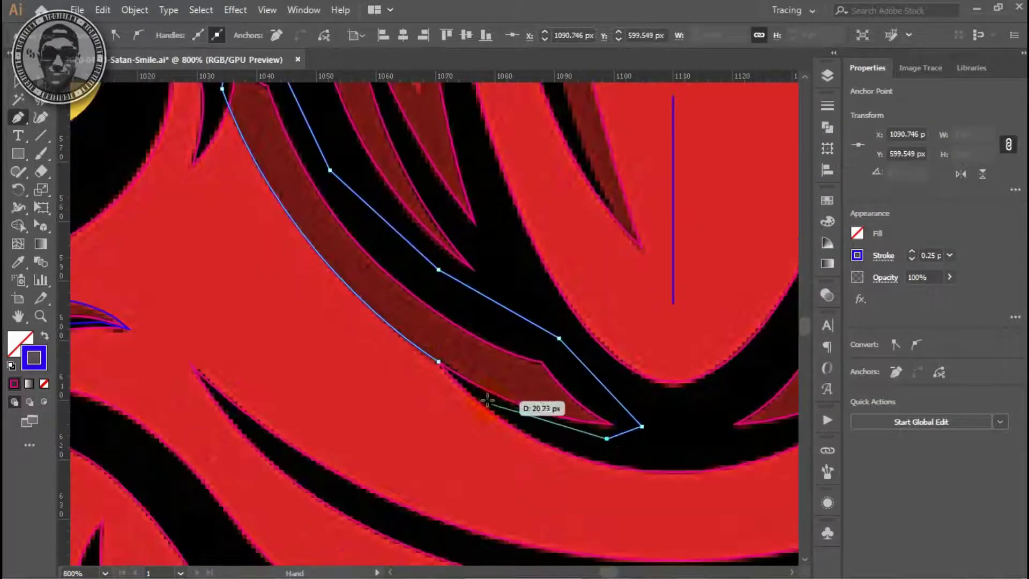
scroll(429, 339, up, 2)
scroll(466, 336, up, 2)
key(ctrl+y)
scroll(287, 237, up, 1)
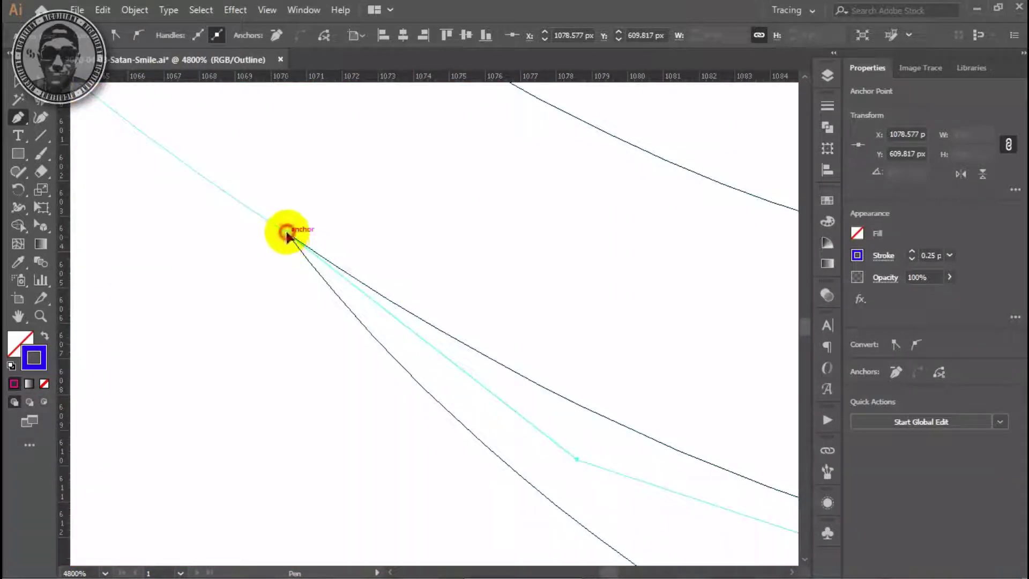
click(287, 235)
key(ctrl+y)
scroll(368, 280, down, 2)
scroll(333, 264, down, 2)
scroll(367, 271, down, 3)
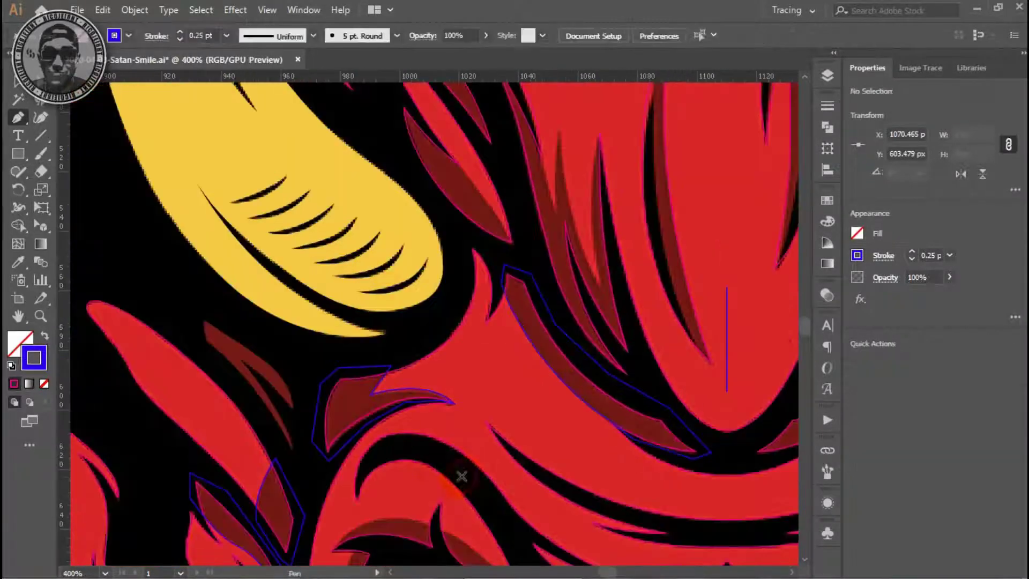
Step: Trace a left hair-flame shadow to the flame tip, checking edges in Outline view
scroll(448, 425, down, 3)
scroll(425, 425, down, 2)
scroll(460, 413, up, 2)
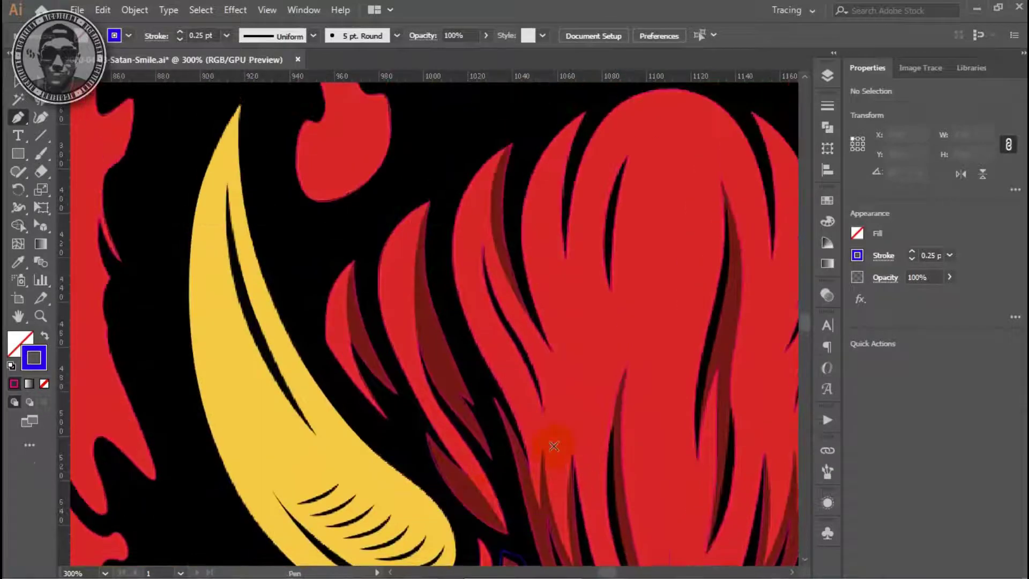
scroll(557, 439, down, 2)
scroll(443, 349, up, 2)
scroll(355, 213, up, 2)
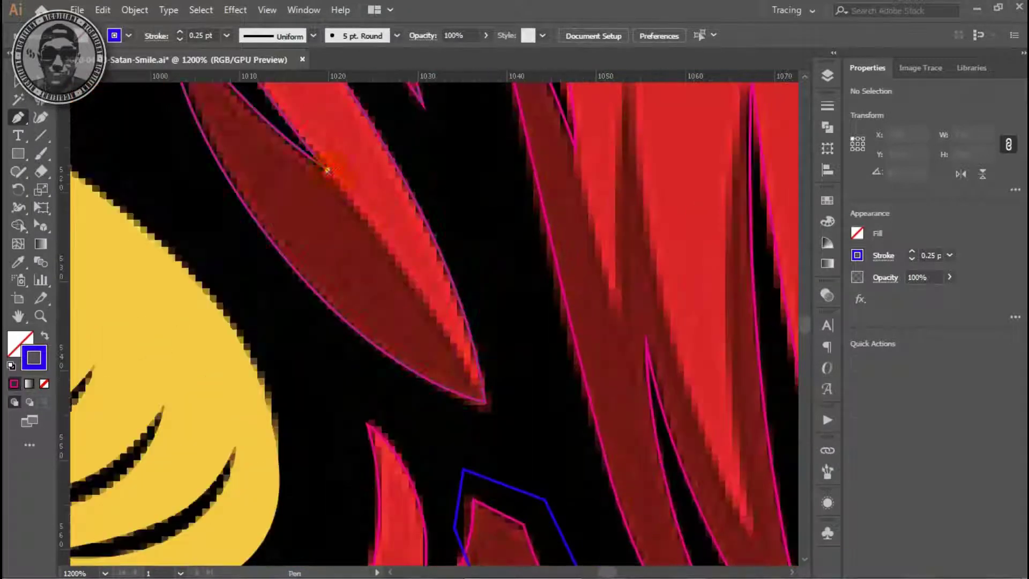
click(327, 170)
click(482, 403)
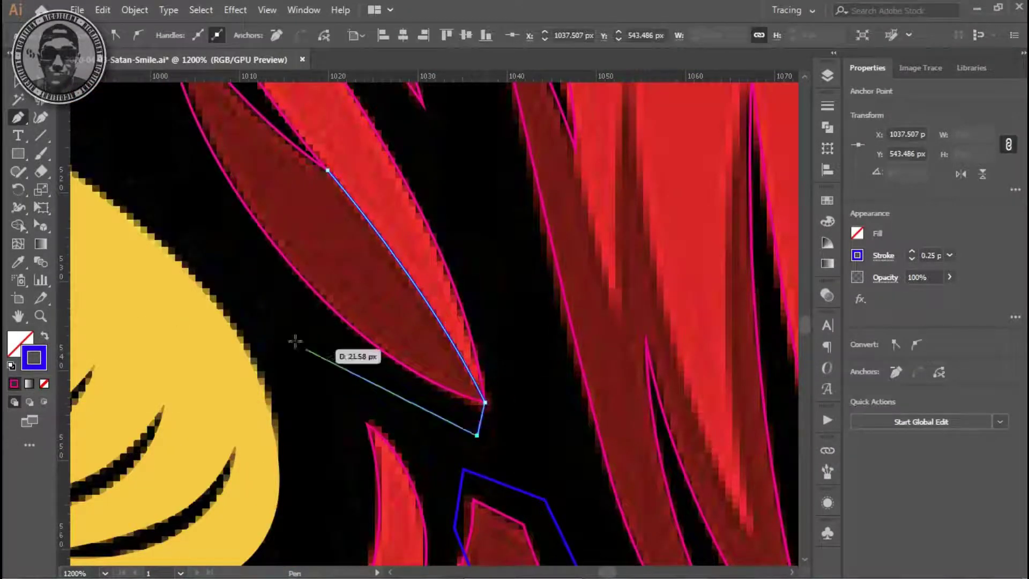
drag(126, 91, 336, 343)
scroll(482, 375, up, 2)
scroll(437, 341, up, 2)
key(ctrl+y)
click(474, 368)
key(ctrl+y)
scroll(418, 315, down, 5)
Step: Outline the next flame shadow with curved anchors and close it at its start
click(298, 285)
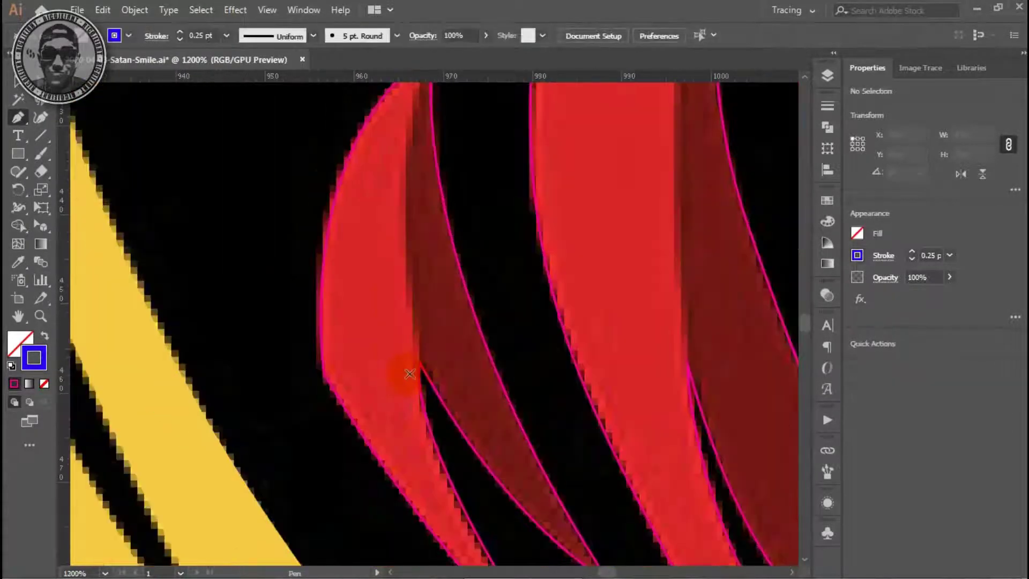
drag(420, 361, 443, 498)
drag(452, 234, 474, 197)
mouse_move(431, 269)
mouse_down()
mouse_move(413, 327)
mouse_move(496, 225)
mouse_up()
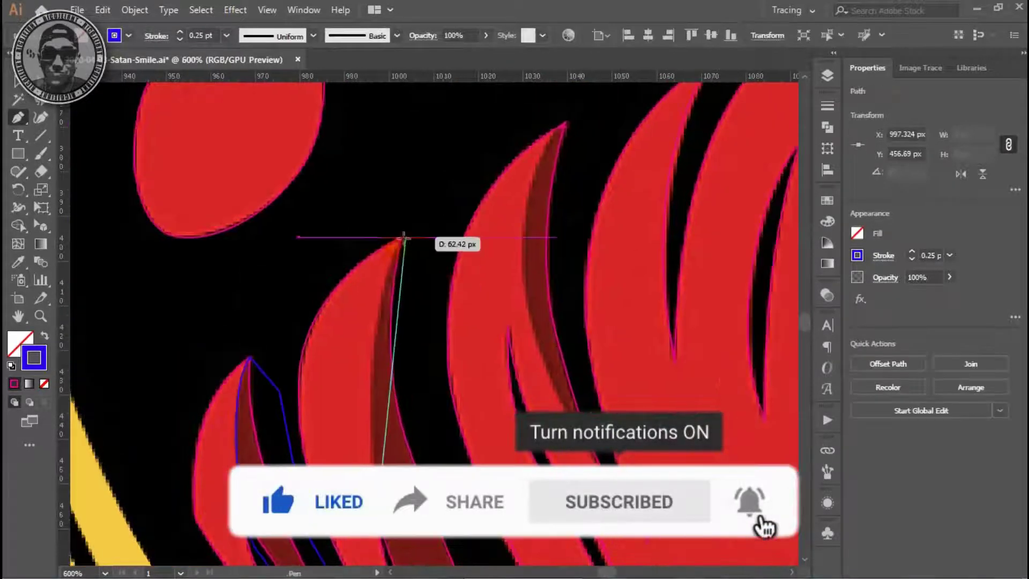
drag(402, 236, 444, 123)
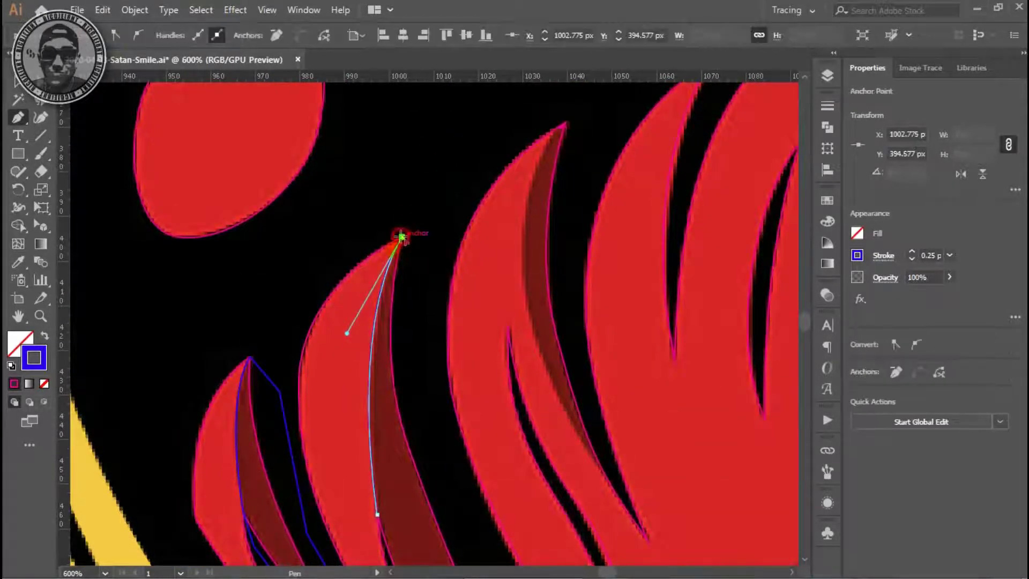
drag(402, 237, 423, 342)
drag(446, 488, 421, 336)
click(441, 376)
click(483, 475)
drag(493, 505, 459, 327)
drag(481, 408, 471, 442)
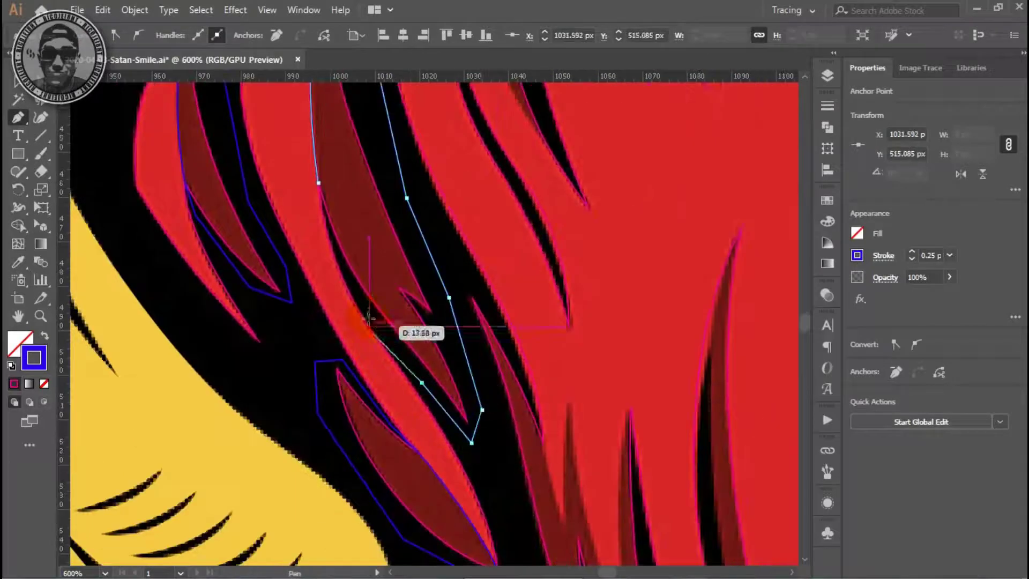
scroll(447, 348, up, 3)
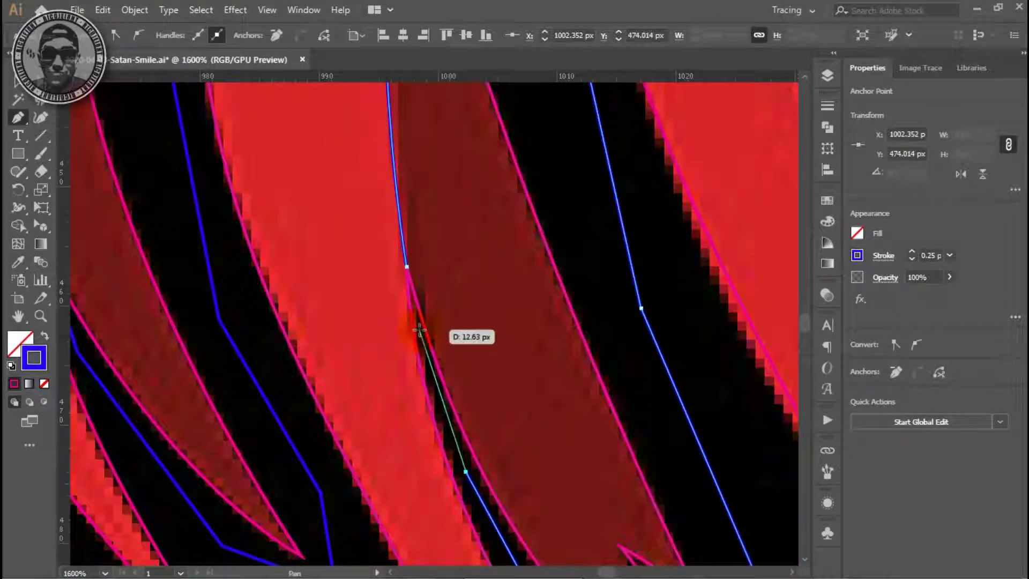
click(406, 265)
Step: Trace a closed curved outline around another shadow strand up to its tip
scroll(400, 279, down, 3)
scroll(496, 202, down, 2)
scroll(409, 317, up, 2)
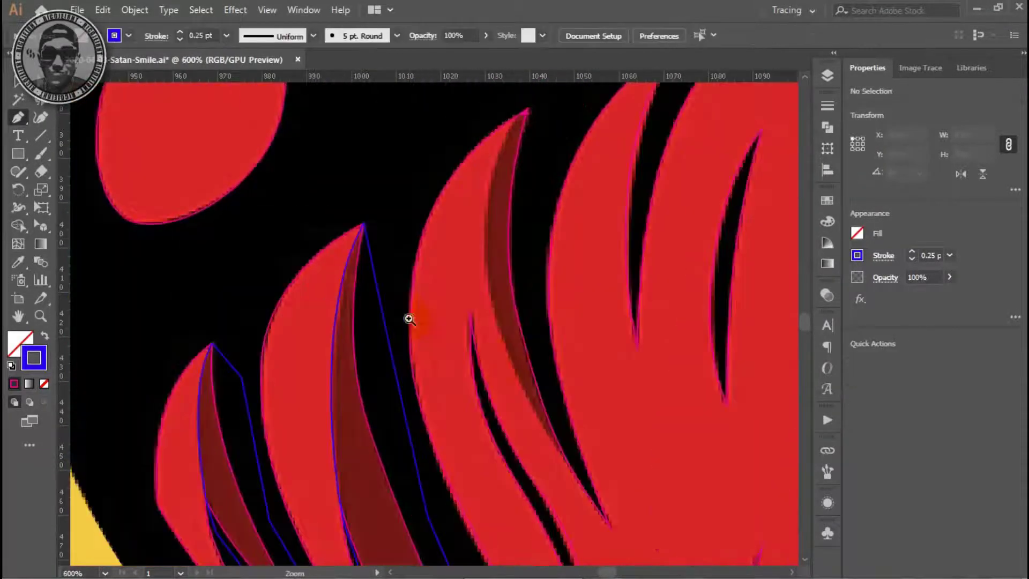
scroll(519, 476, up, 2)
click(527, 483)
drag(404, 266, 395, 215)
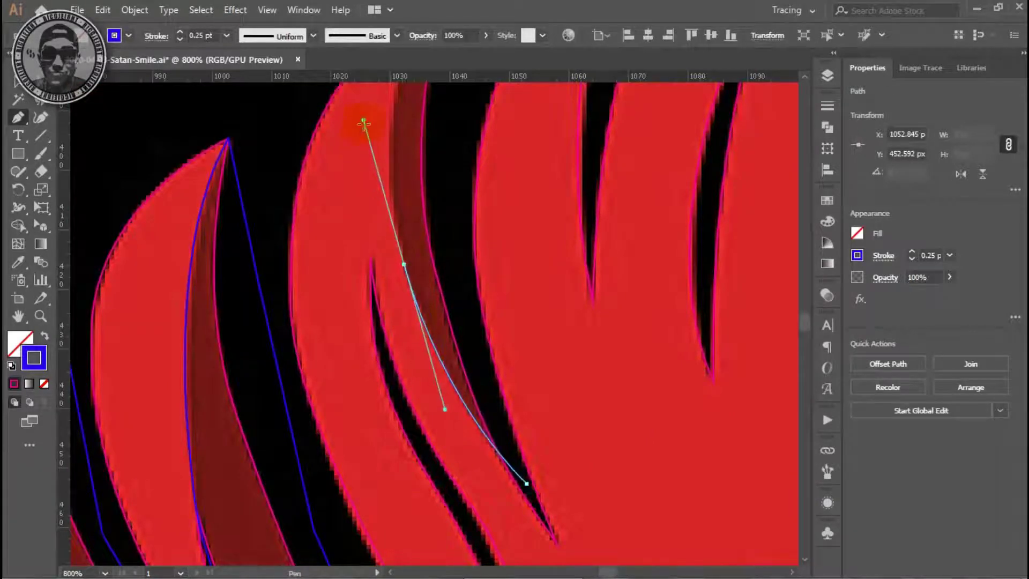
scroll(440, 140, up, 3)
drag(449, 129, 474, 107)
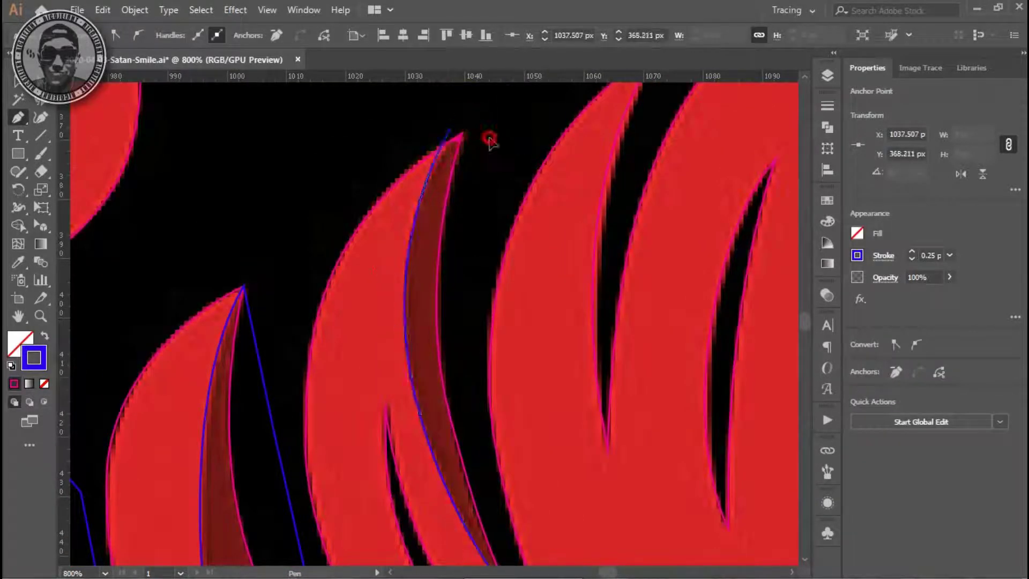
scroll(489, 140, down, 3)
click(529, 501)
ctrl+click(275, 195)
Step: Zoom in on the central hair shadow strand
ctrl+alt+click(457, 403)
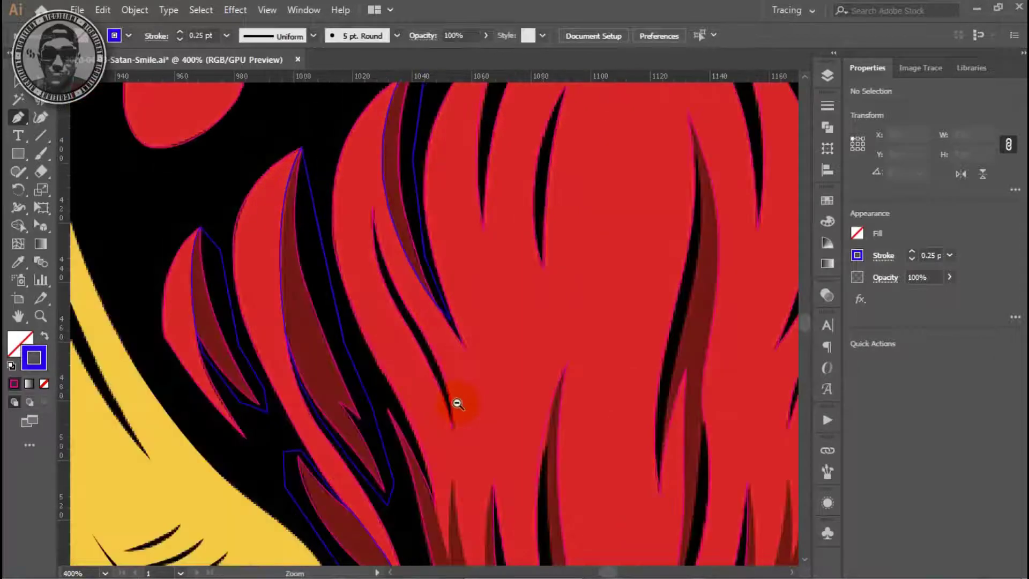
ctrl+click(482, 471)
ctrl+click(404, 442)
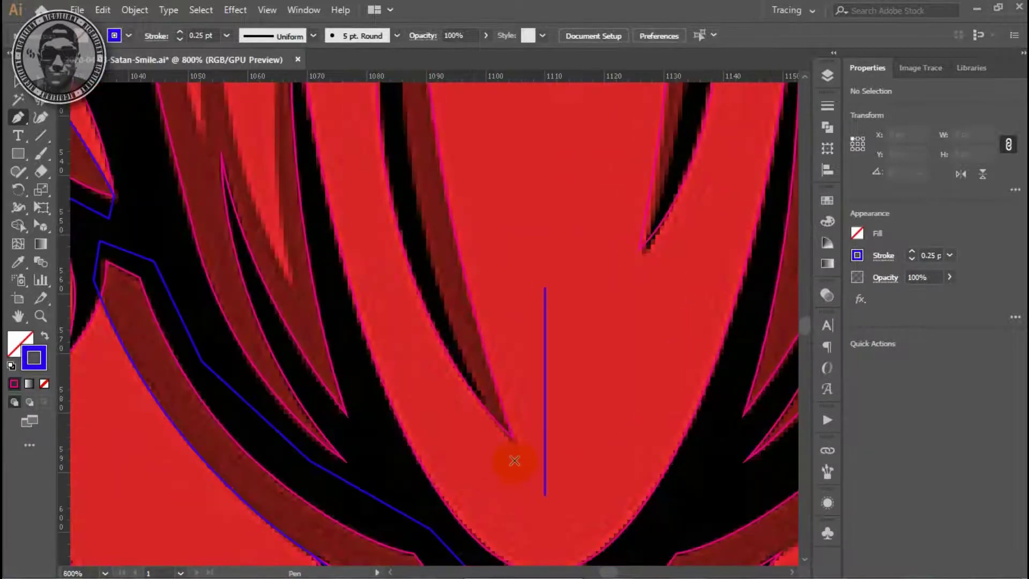
Step: Outline the first central shadow strand with curved segments to its tip
click(513, 436)
scroll(439, 307, up, 3)
ctrl+alt+click(452, 283)
drag(436, 291, 425, 253)
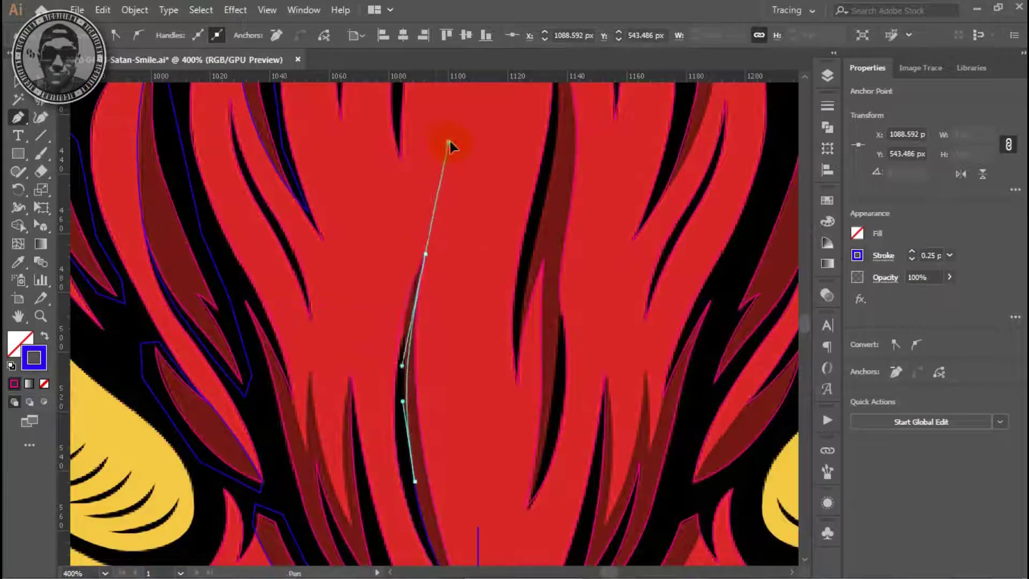
click(456, 386)
scroll(456, 386, down, 3)
drag(479, 484, 486, 472)
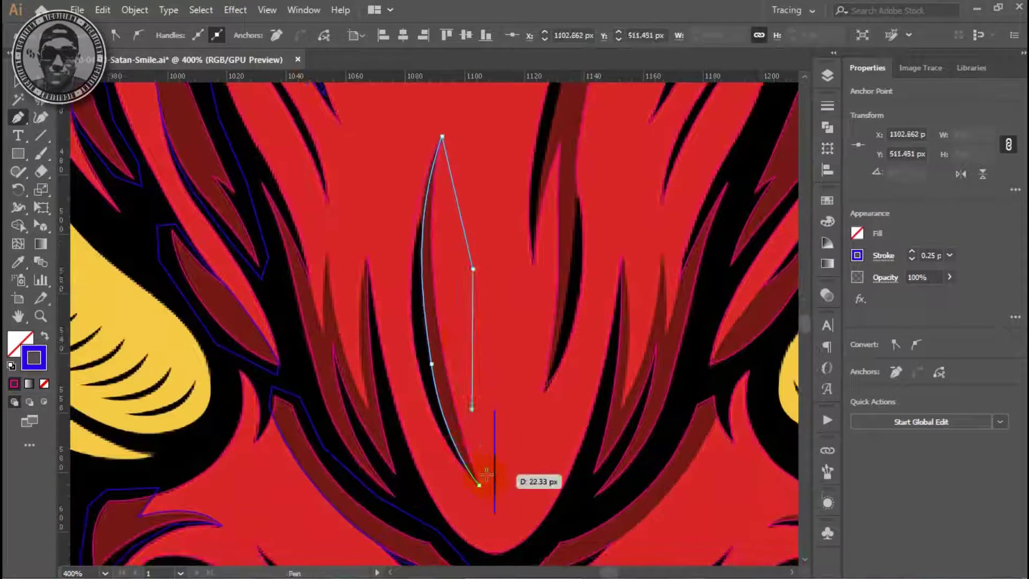
ctrl+click(541, 473)
Step: Begin a smooth curved path along the next central strand up to its top
scroll(511, 447, up, 3)
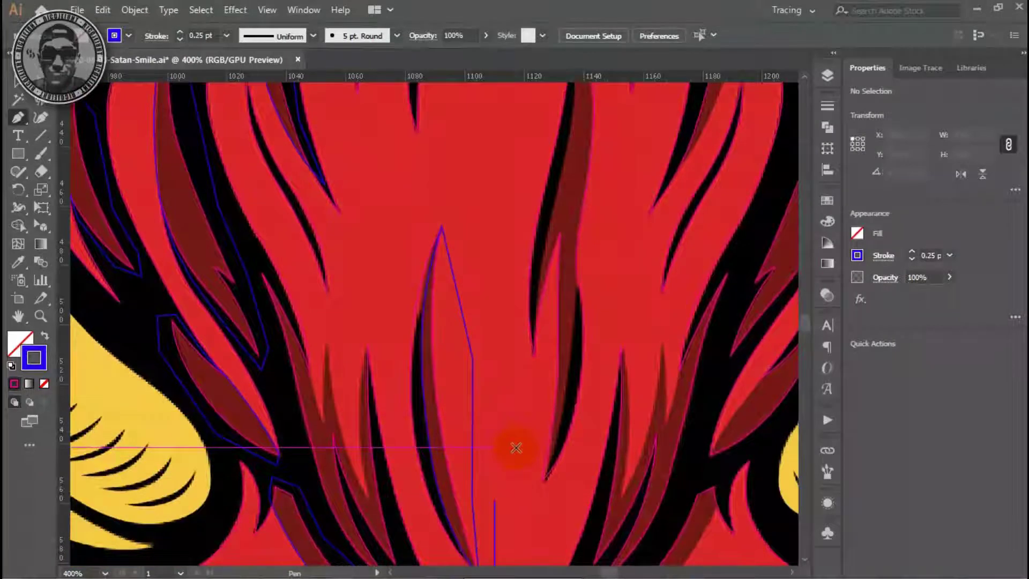
scroll(515, 447, down, 3)
drag(368, 256, 369, 410)
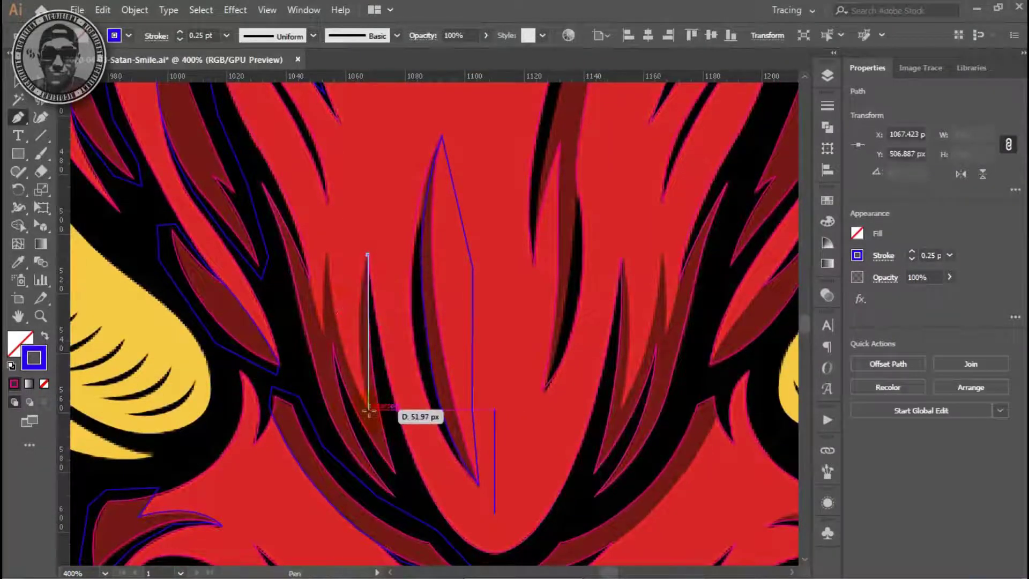
scroll(369, 411, up, 2)
drag(455, 368, 482, 552)
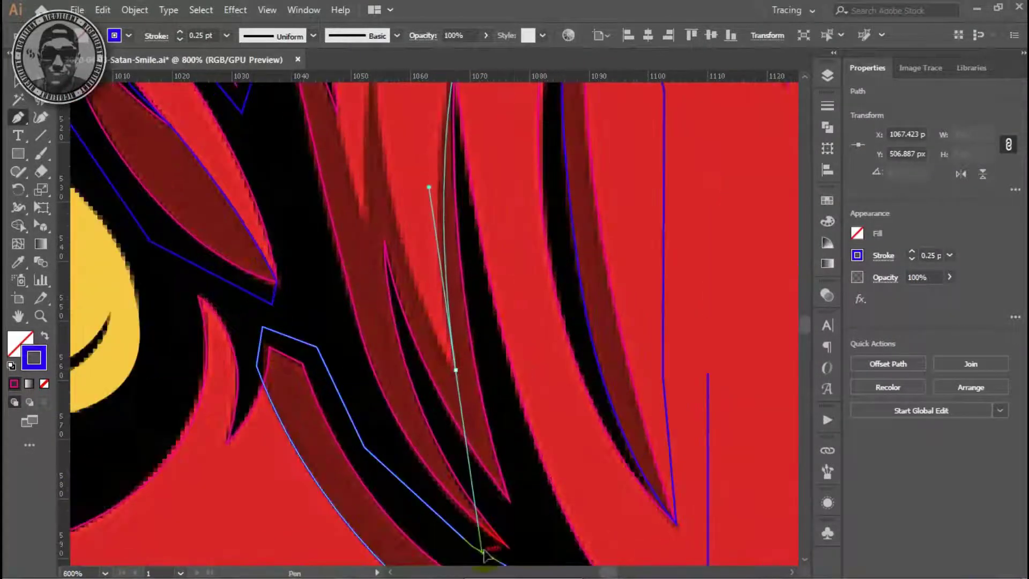
drag(430, 189, 414, 129)
scroll(454, 370, down, 1)
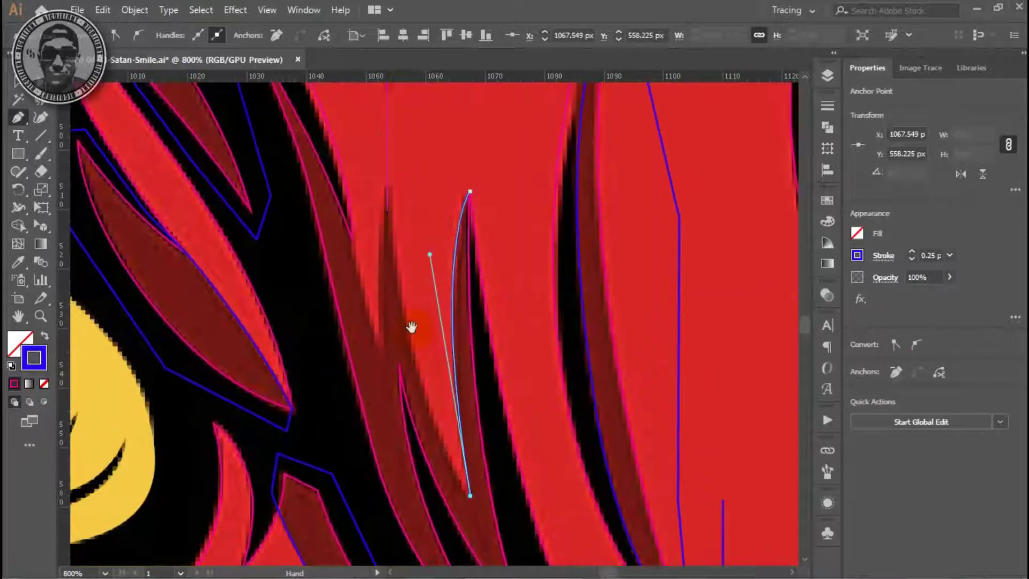
click(425, 230)
Step: Nudge anchors and reshape segments so the path hugs the shadow edge
drag(418, 227, 418, 232)
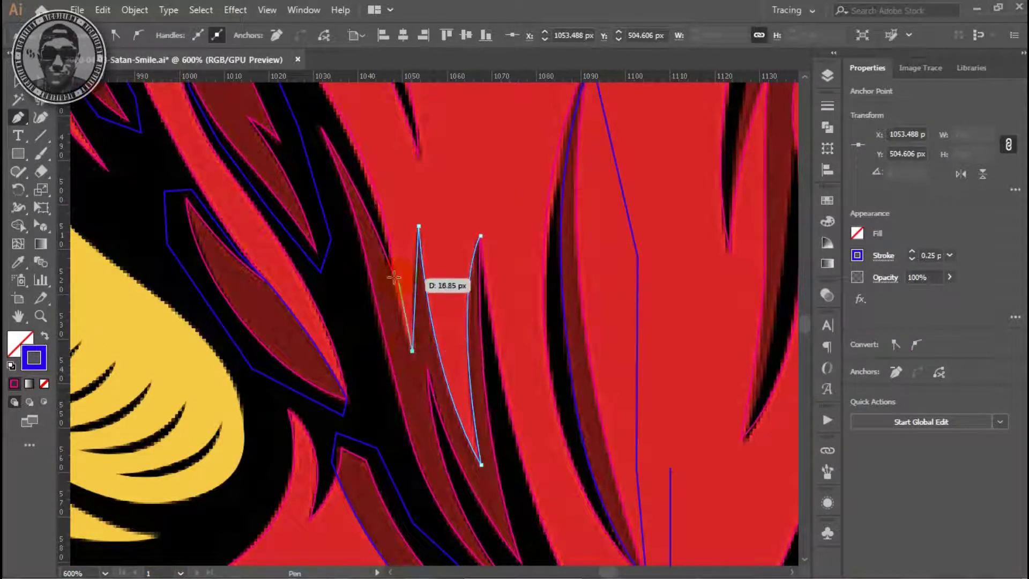
drag(393, 273, 382, 214)
scroll(382, 214, up, 2)
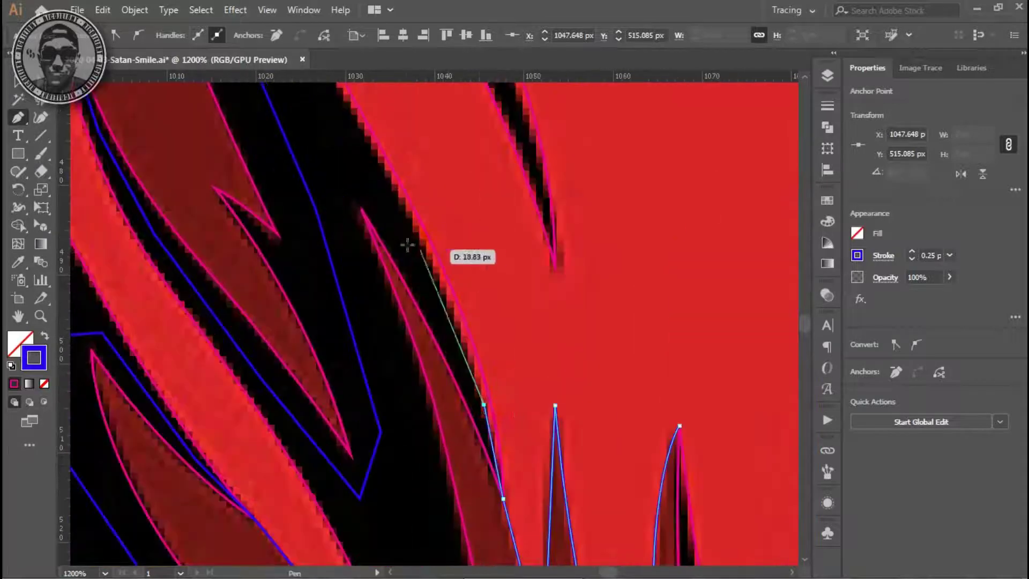
drag(354, 294, 356, 300)
scroll(395, 494, down, 2)
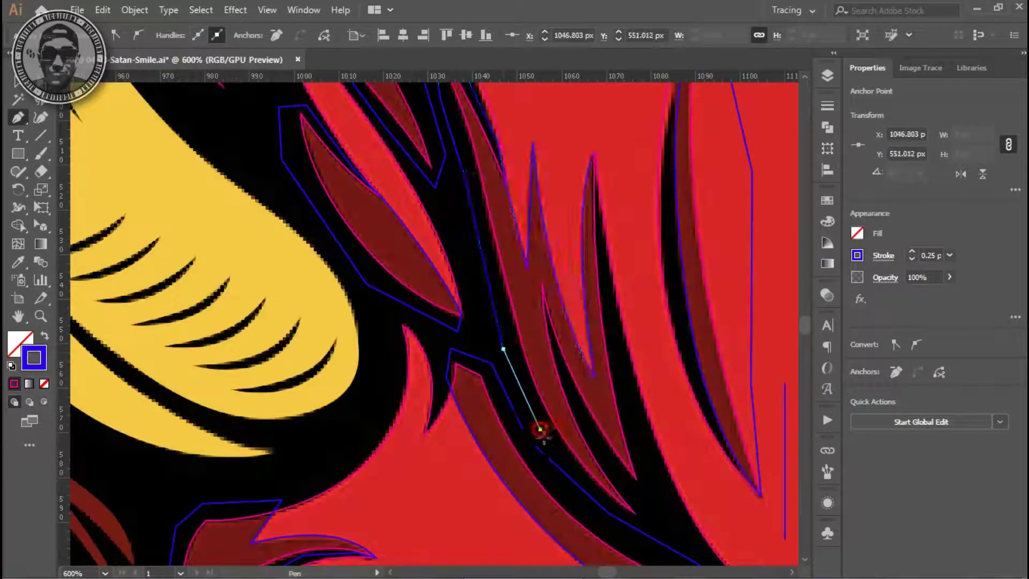
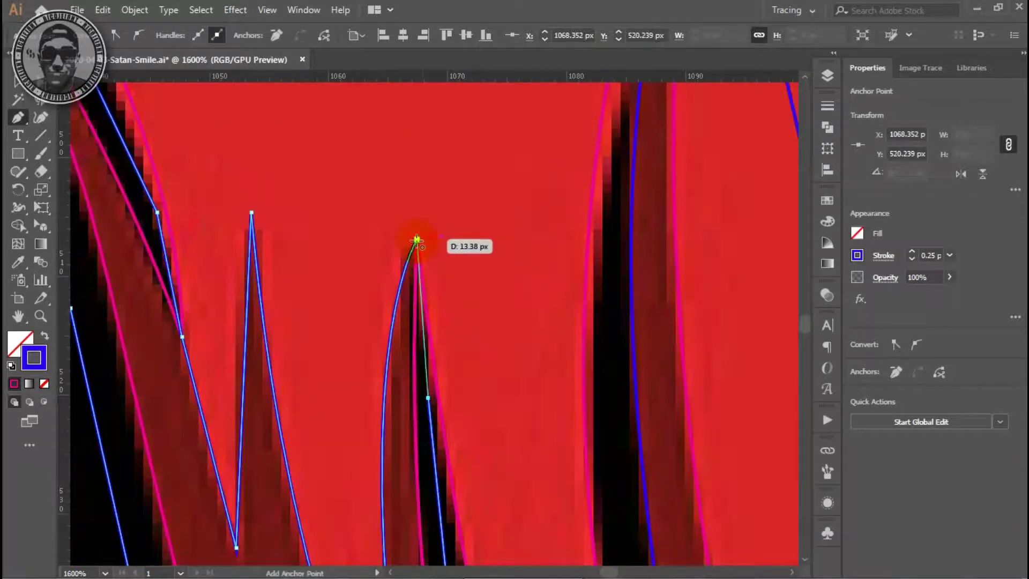
Step: Finish shaping the last curve of the previous flame shadow outline
drag(416, 239, 416, 239)
scroll(402, 351, down, 5)
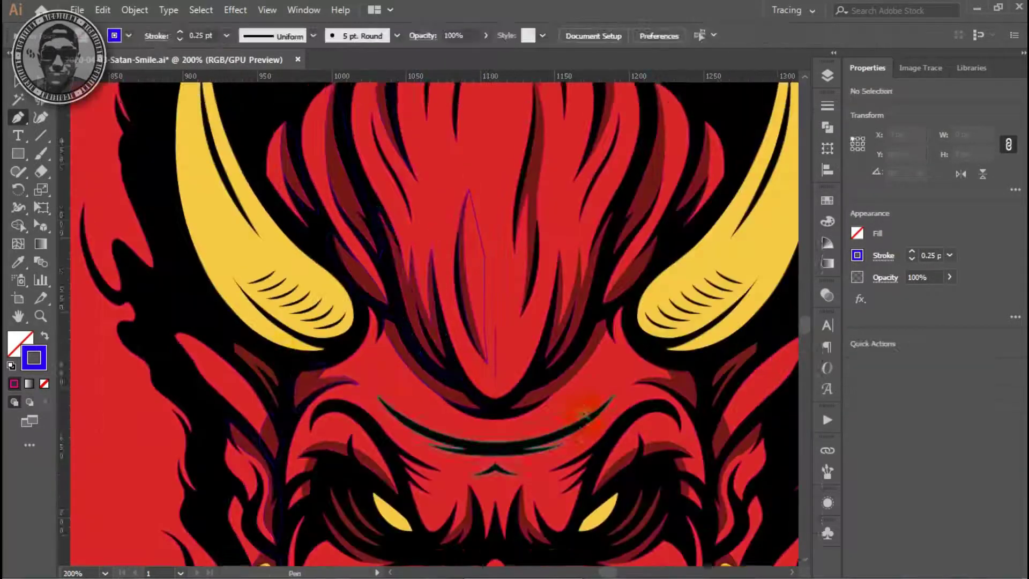
scroll(581, 414, up, 1)
scroll(517, 326, up, 1)
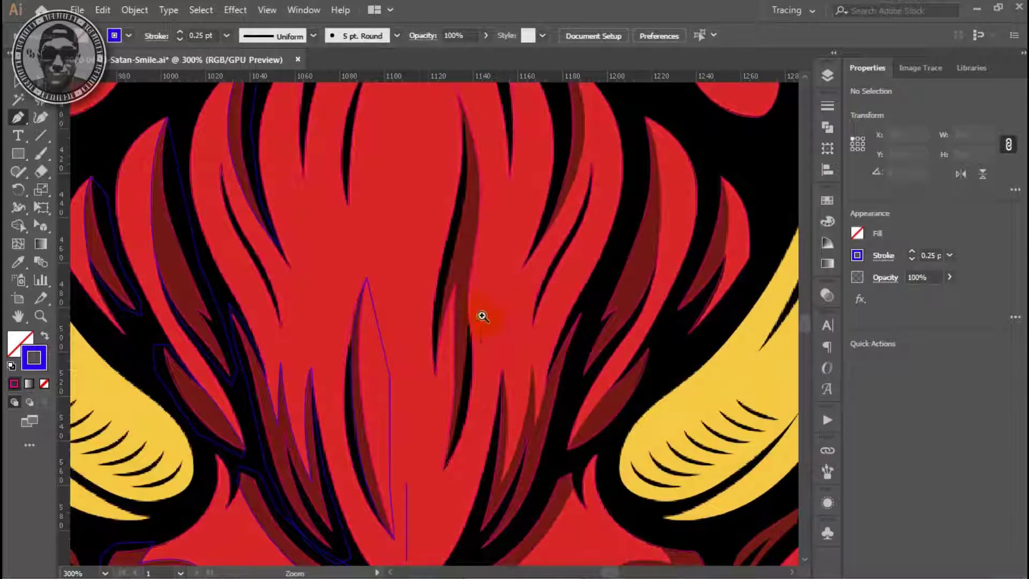
scroll(482, 316, up, 1)
Step: Trace and close an outline around a dark-red shadow strip in the rising flames
click(408, 256)
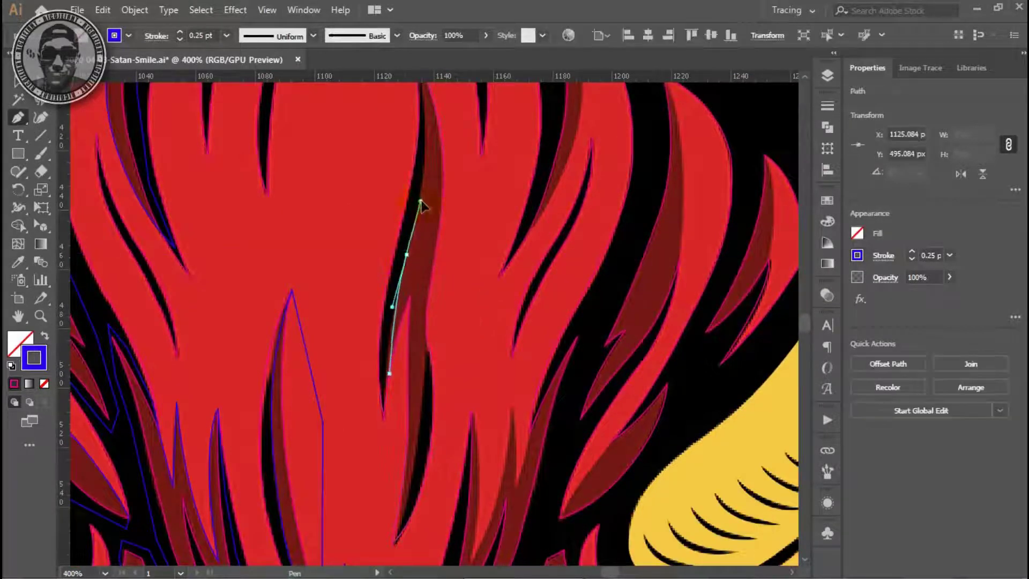
scroll(421, 204, up, 2)
scroll(423, 226, up, 1)
click(411, 222)
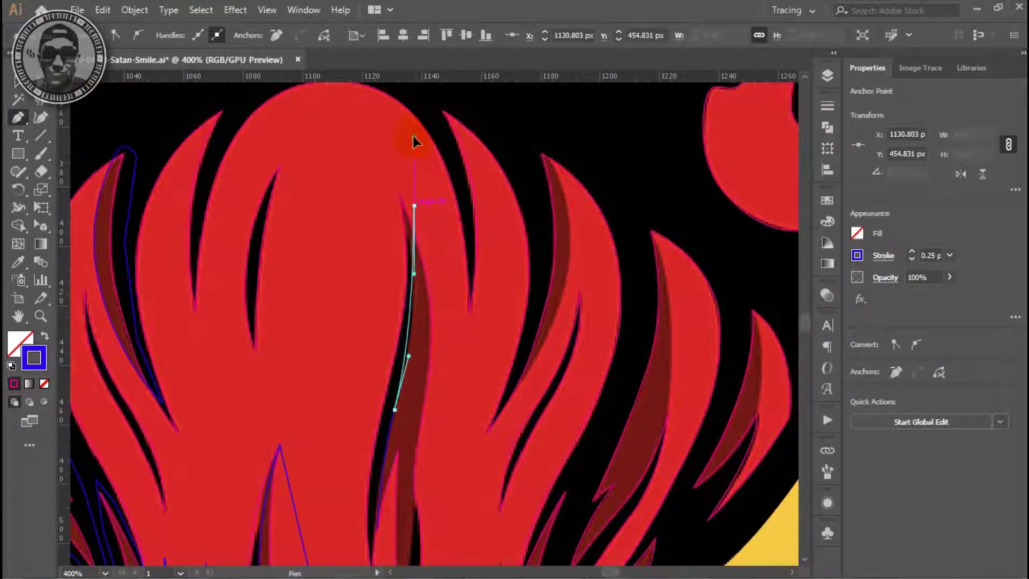
click(473, 383)
drag(475, 480, 476, 300)
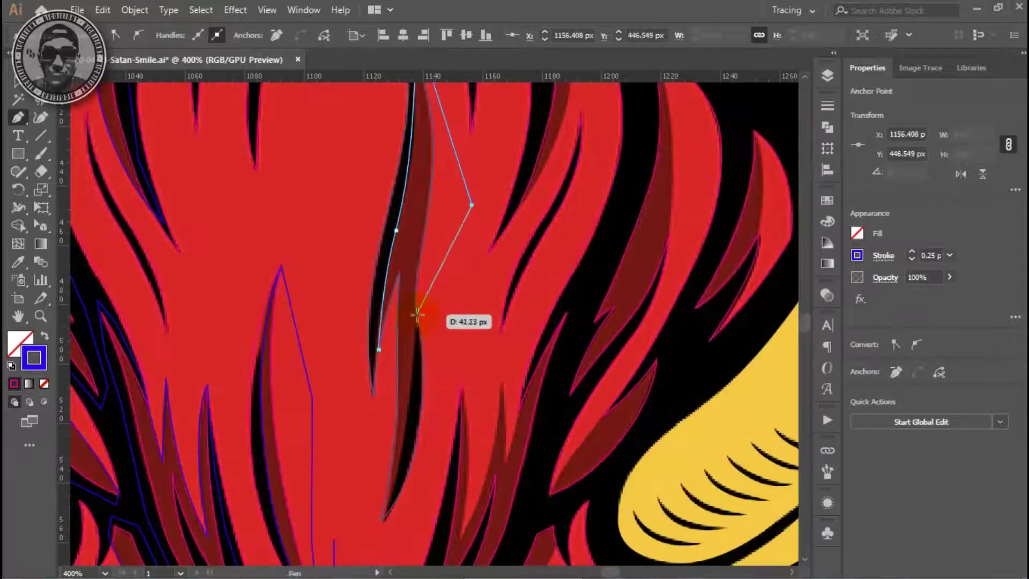
click(418, 315)
drag(426, 490, 443, 401)
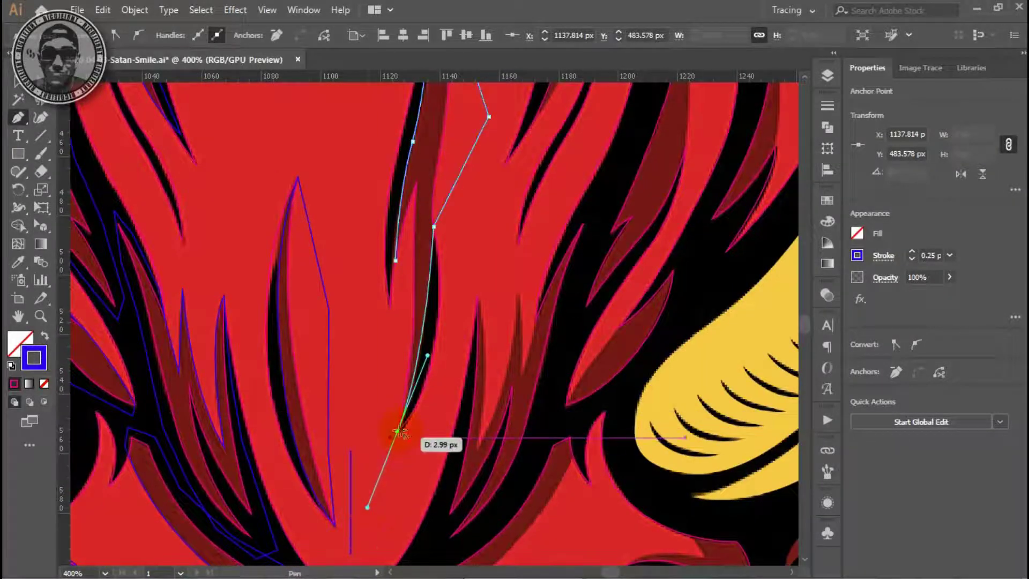
click(396, 261)
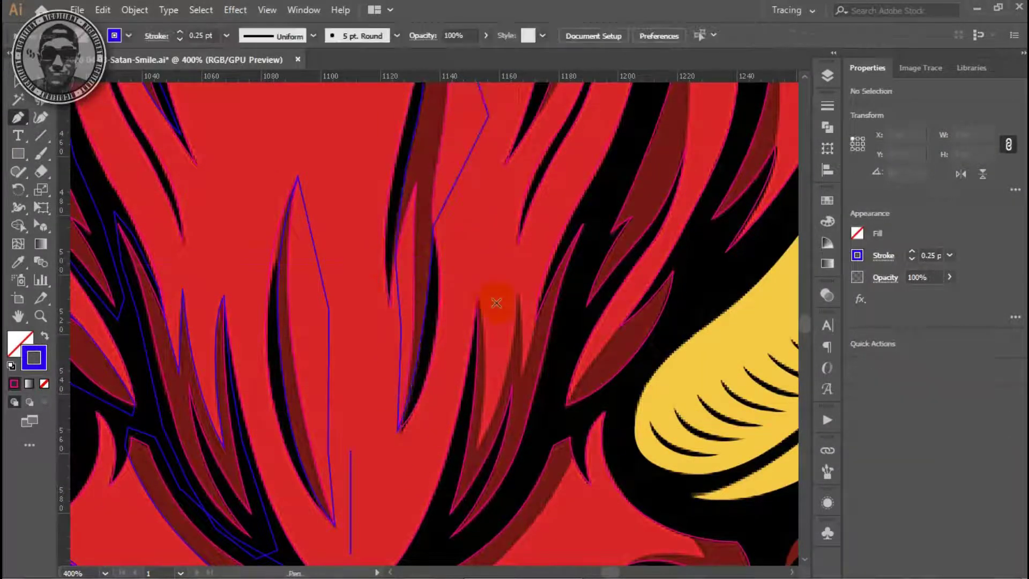
scroll(477, 280, up, 1)
alt+scroll(294, 430, down, 1)
scroll(420, 420, down, 2)
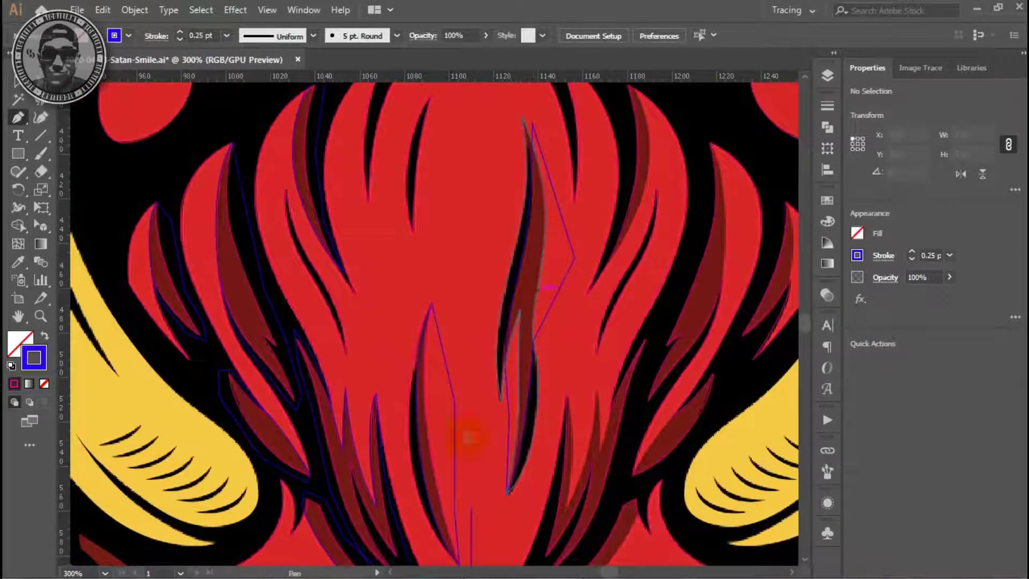
scroll(437, 493, down, 2)
scroll(441, 482, down, 2)
scroll(444, 489, down, 2)
scroll(439, 499, down, 2)
alt+scroll(402, 333, up, 2)
alt+scroll(459, 184, up, 1)
Step: Trace a closed outline around the dark-red shadow beside the eye, ending with a curve
click(468, 187)
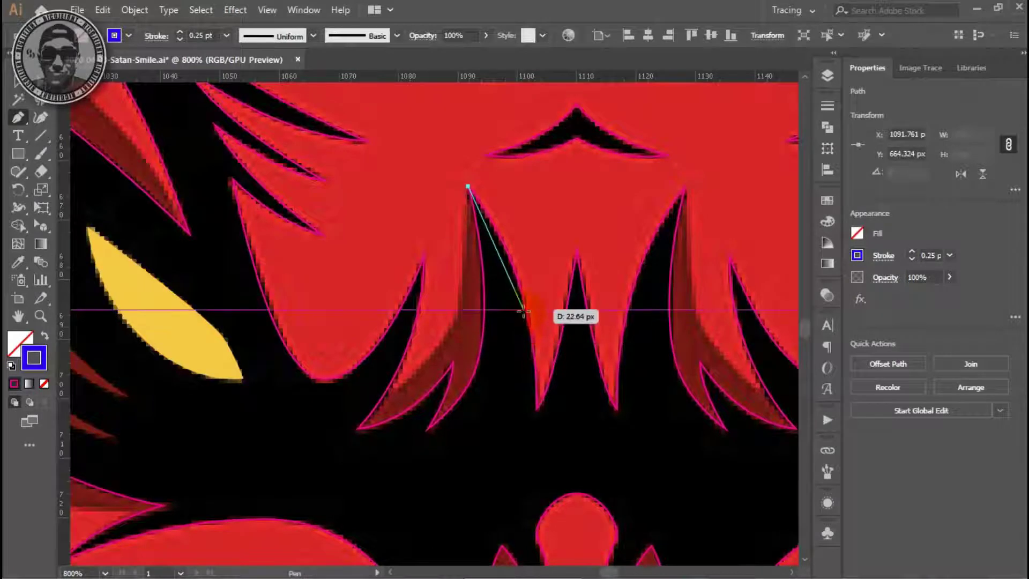
click(502, 264)
click(487, 440)
click(352, 481)
click(301, 429)
click(352, 403)
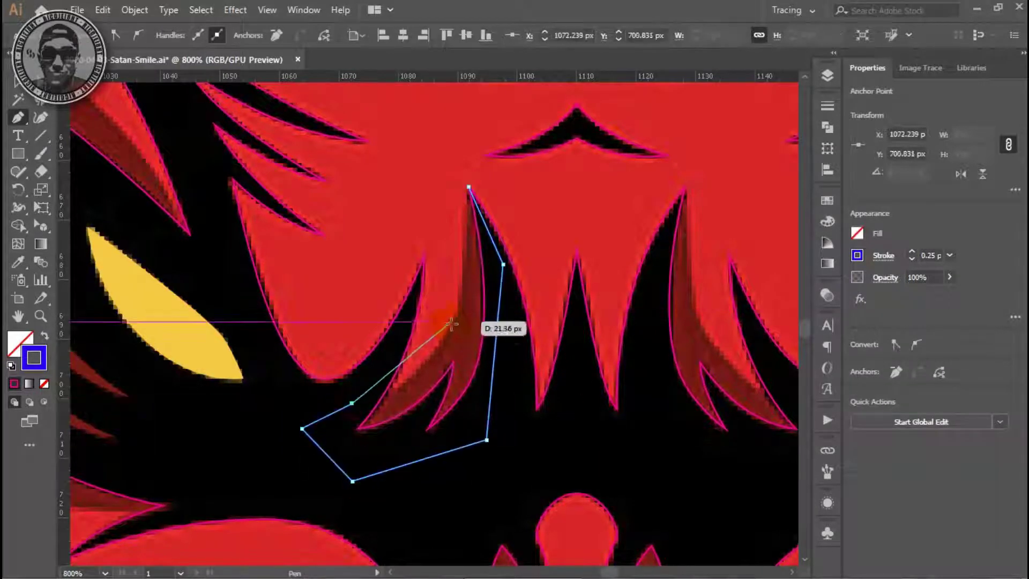
drag(468, 188, 468, 280)
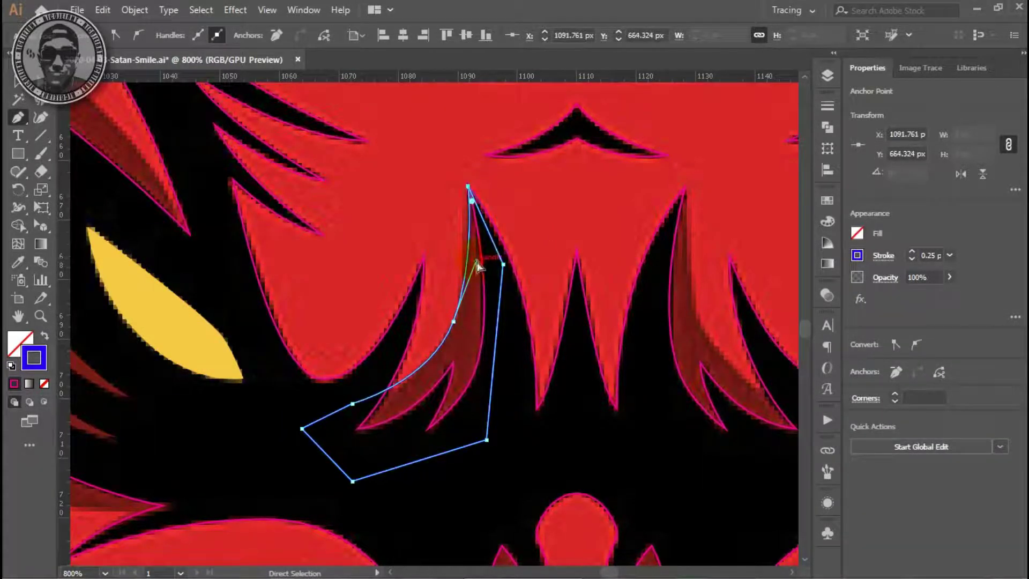
ctrl+click(525, 427)
scroll(536, 386, down, 5)
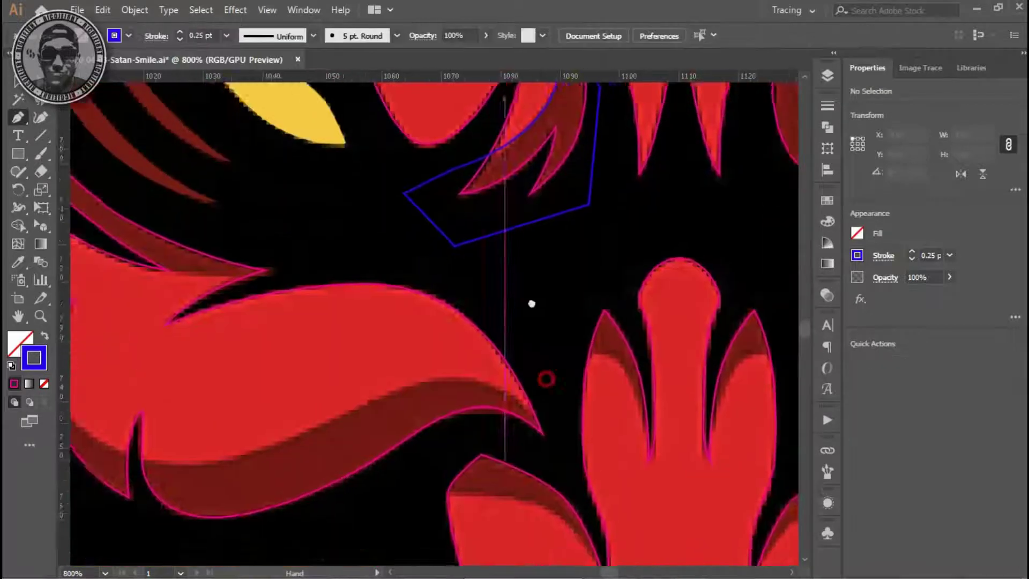
Step: Outline the shadow beside the nose with a curved closed path
click(627, 368)
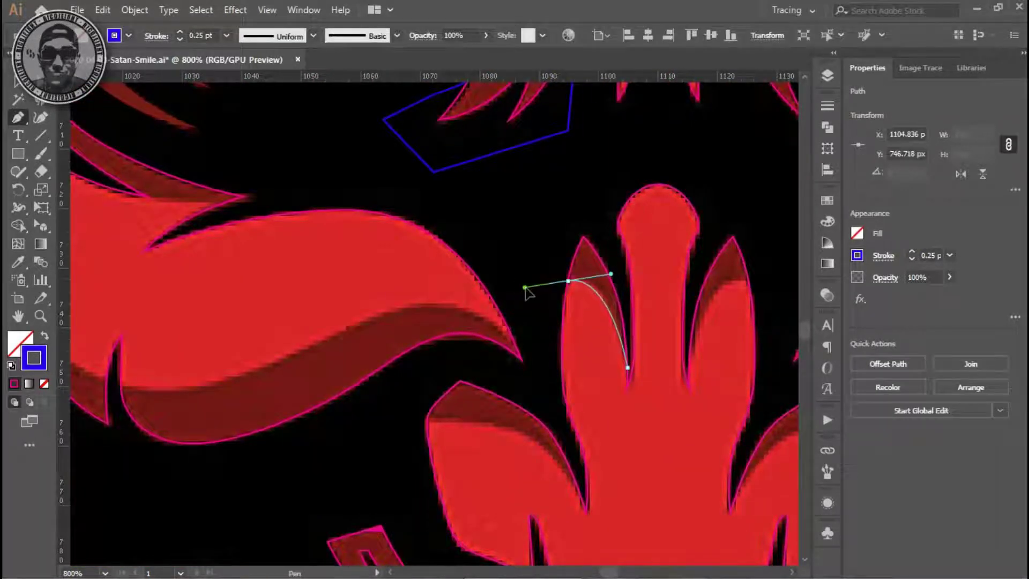
drag(526, 290, 524, 287)
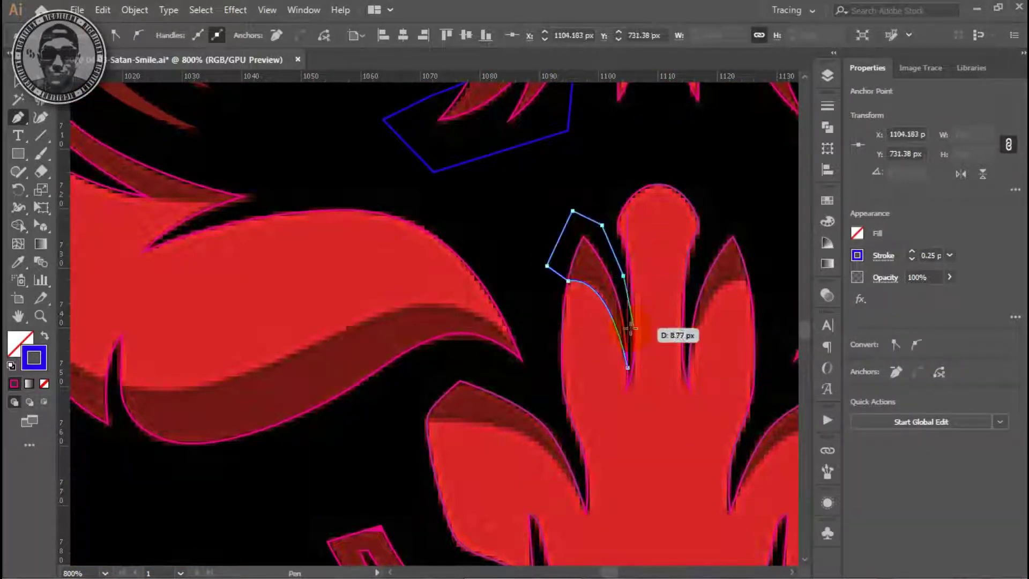
click(627, 367)
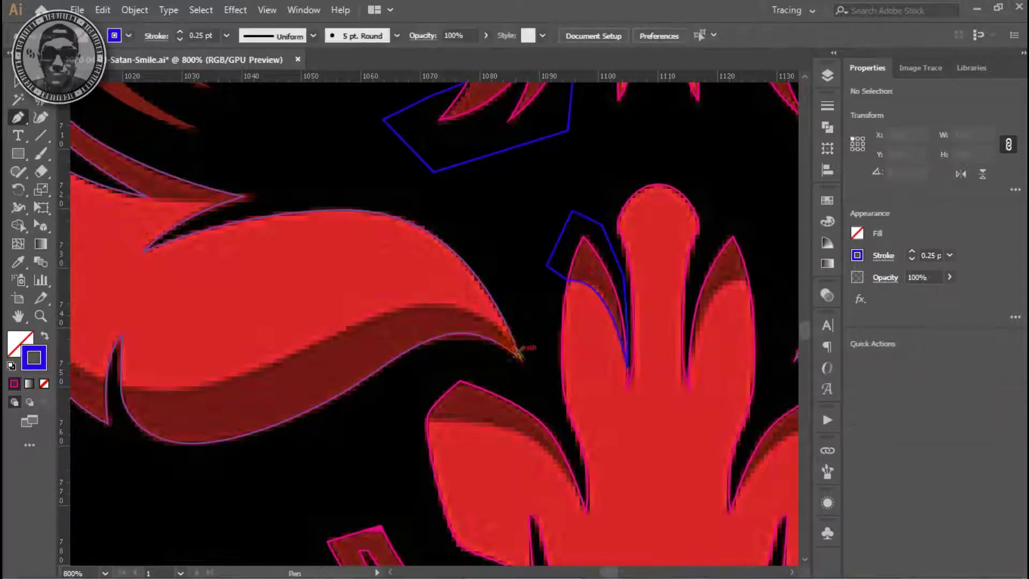
scroll(118, 375, left, 5)
Step: Trace a closed outline along the cheek shadow, curving around its upper edge and tip
drag(300, 393, 393, 427)
drag(543, 341, 634, 307)
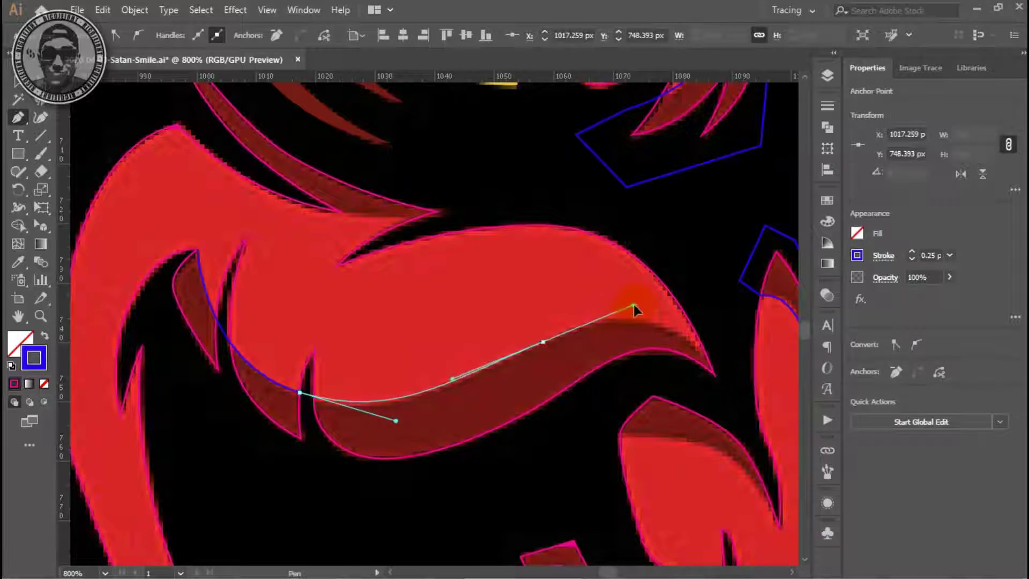
drag(702, 347, 729, 357)
click(740, 402)
click(648, 378)
click(528, 449)
click(257, 515)
click(166, 340)
click(154, 281)
key(ctrl)
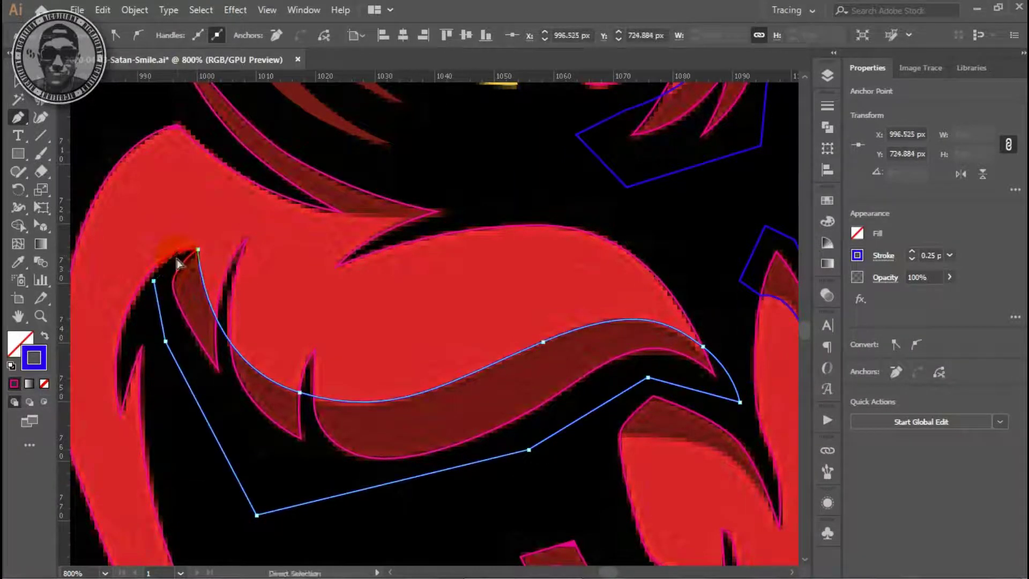
click(198, 250)
key(ctrl+shift+a)
scroll(432, 407, up, 5)
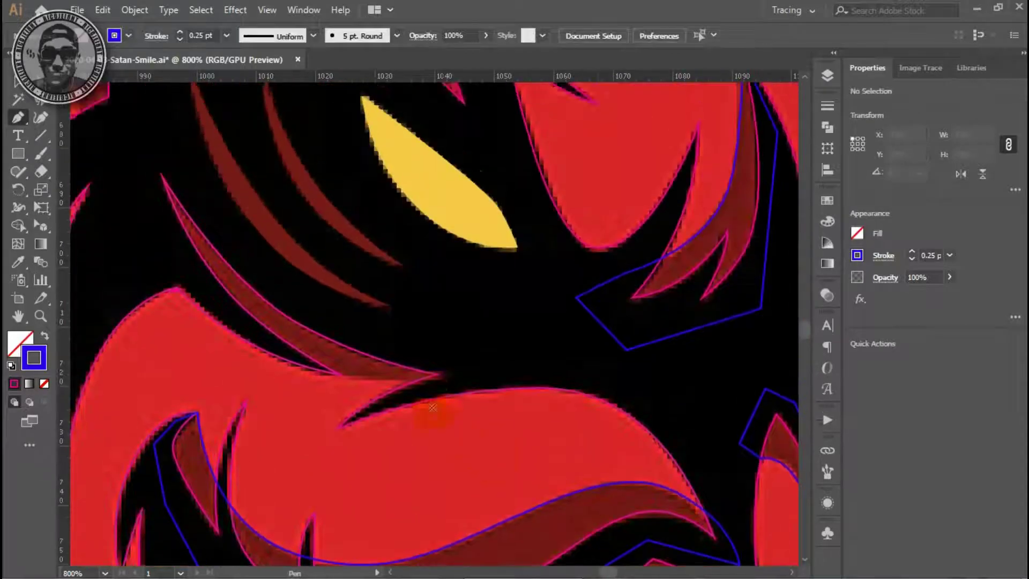
Step: Outline the small dark-red shadow wedge with a closed path
click(437, 373)
click(339, 374)
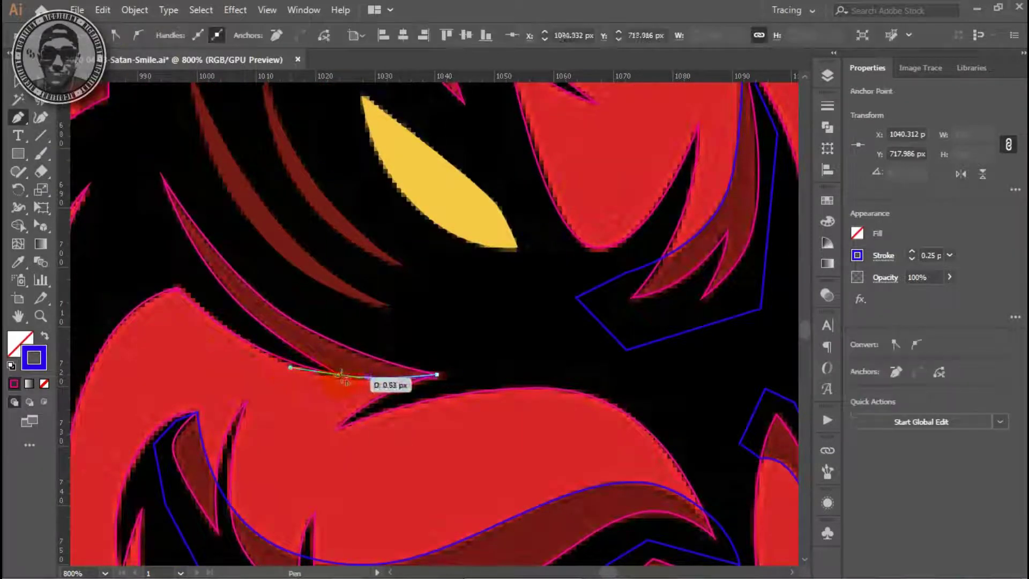
click(142, 212)
click(142, 145)
click(231, 227)
click(369, 331)
drag(437, 374, 433, 374)
scroll(574, 375, down, 4)
scroll(574, 374, right, 3)
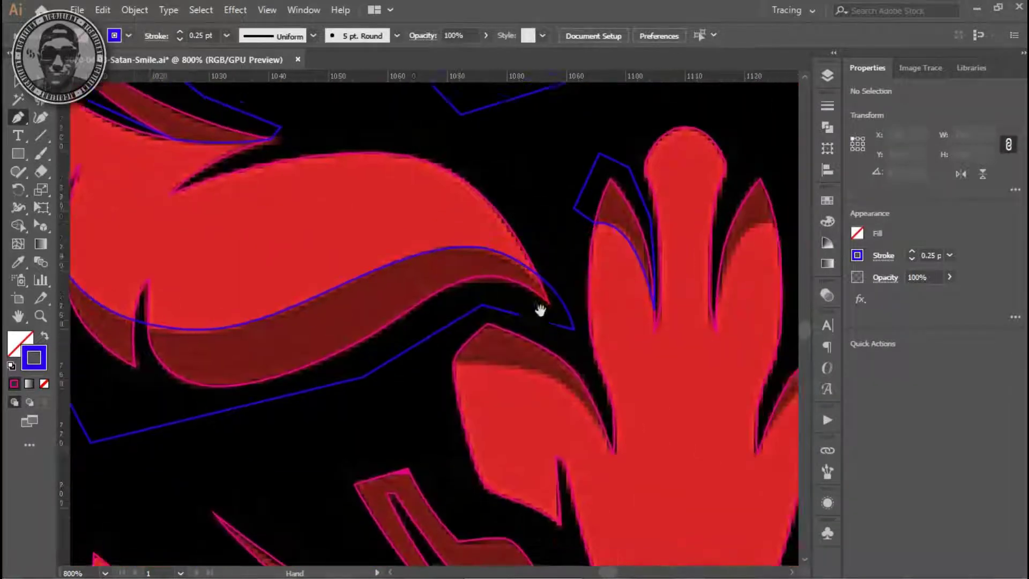
scroll(512, 258, down, 1)
Step: Trace a closed outline around the shadow left of the nose
click(608, 385)
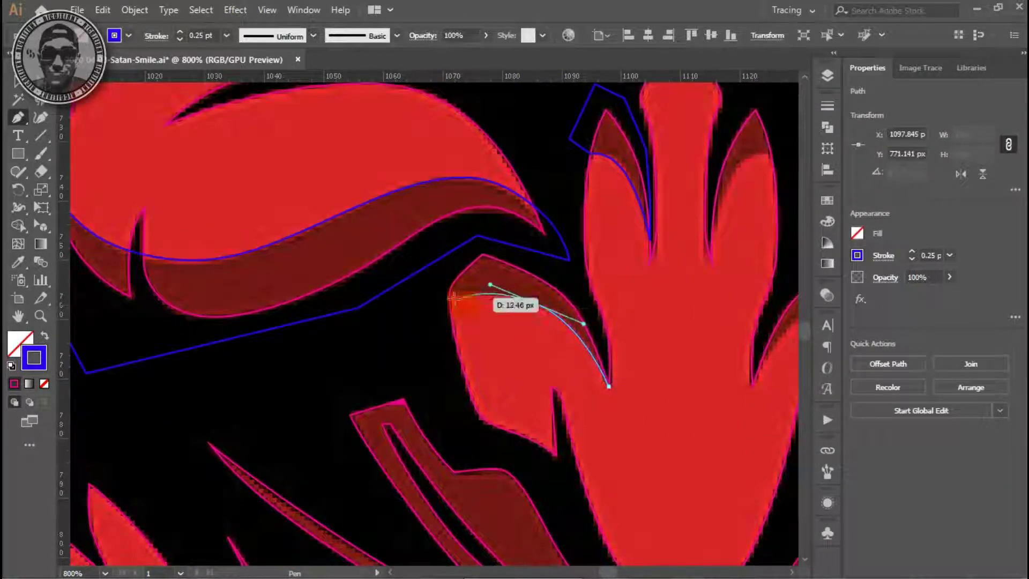
drag(456, 298, 436, 297)
click(461, 246)
click(530, 233)
click(587, 299)
click(603, 343)
drag(608, 385, 608, 386)
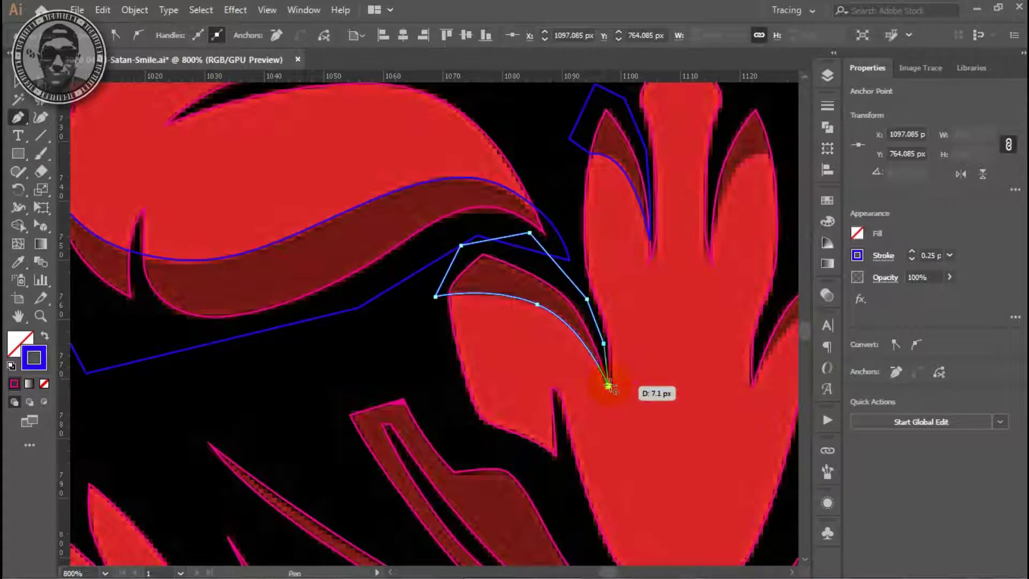
ctrl+click(502, 396)
scroll(513, 349, down, 5)
scroll(513, 350, right, 2)
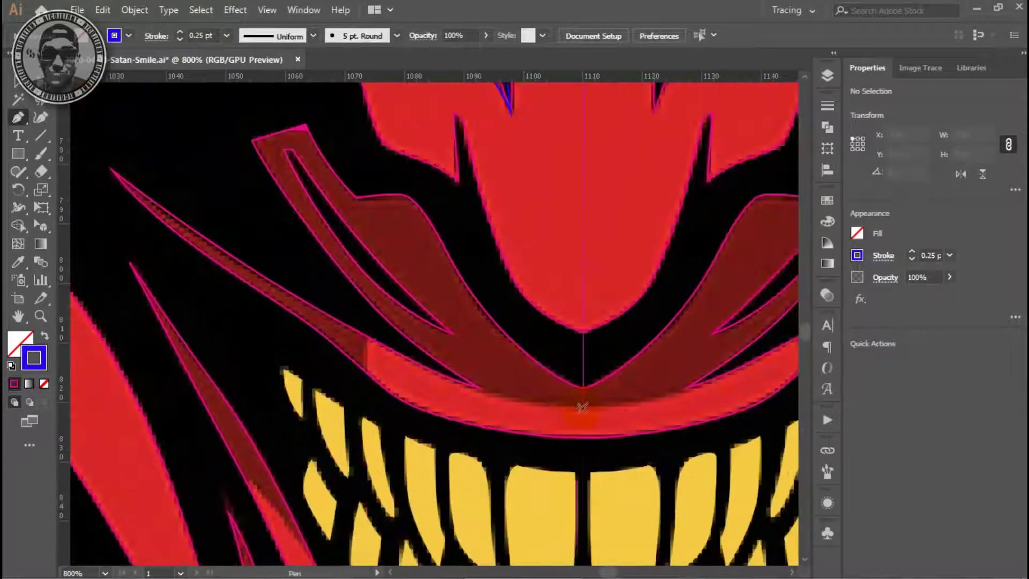
Step: Trace a closed outline around the shadow along the upper lip and mouth
drag(563, 410, 550, 406)
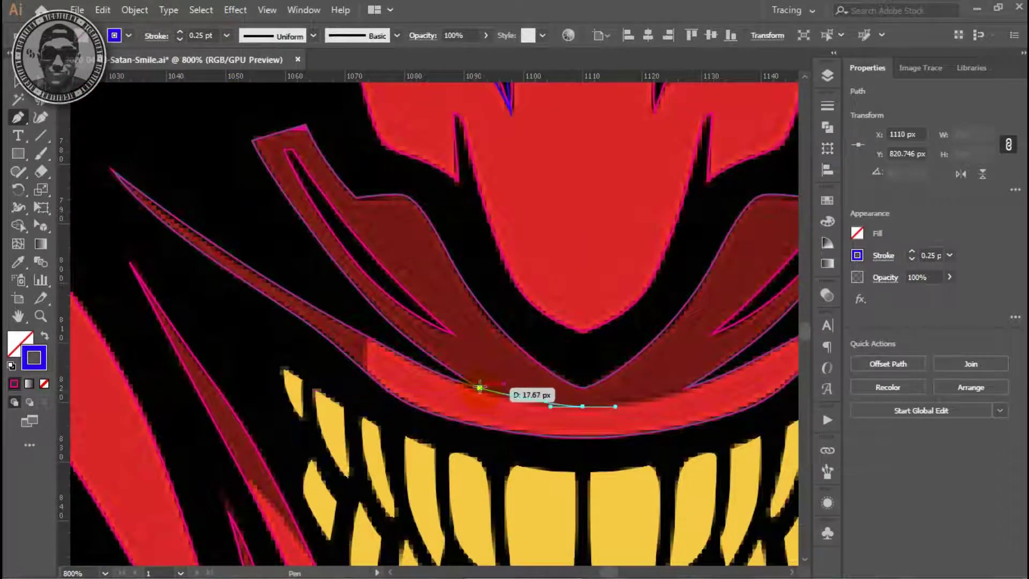
click(480, 386)
click(399, 343)
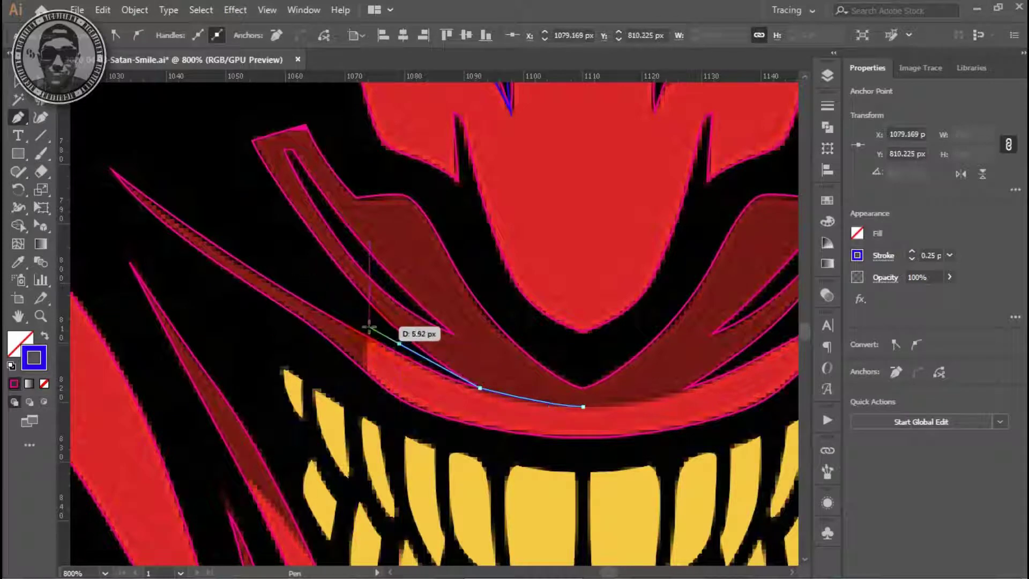
click(367, 391)
click(163, 257)
click(88, 157)
click(153, 117)
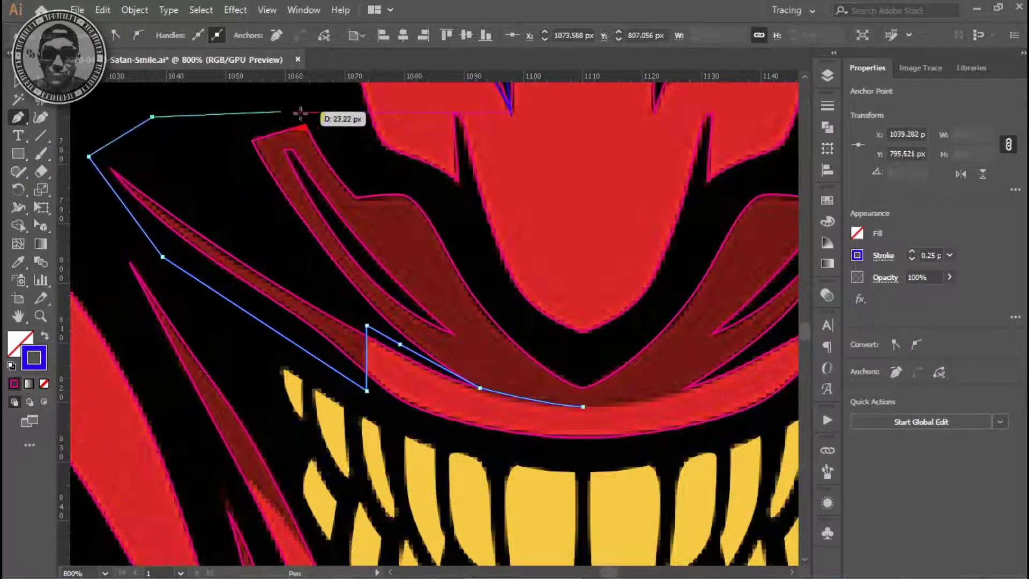
click(377, 162)
click(454, 200)
click(397, 305)
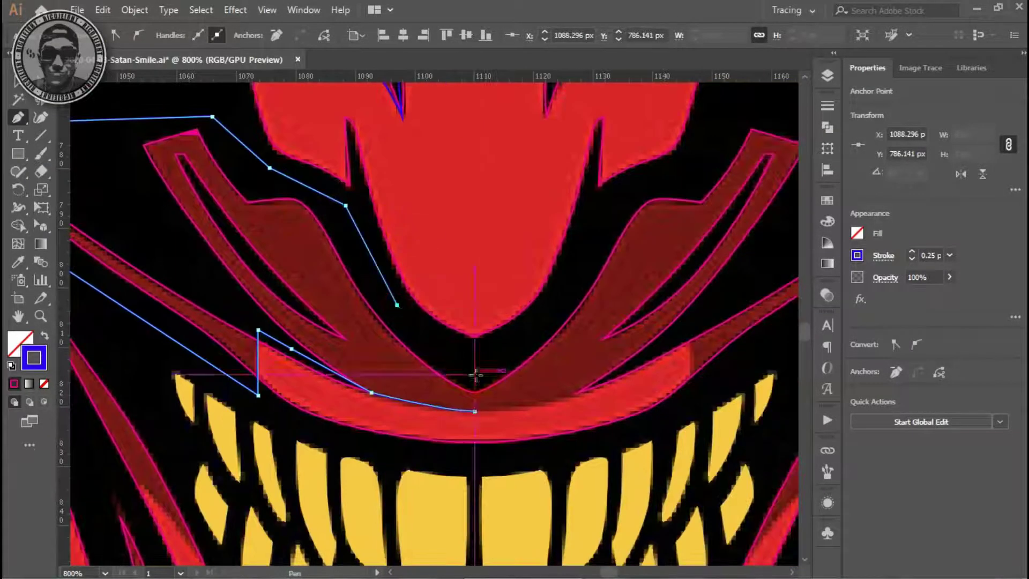
click(474, 381)
Step: Check the traced mouth shapes in Outline view (Ctrl+Y) and reselect the mouth outline
key(a)
click(195, 136)
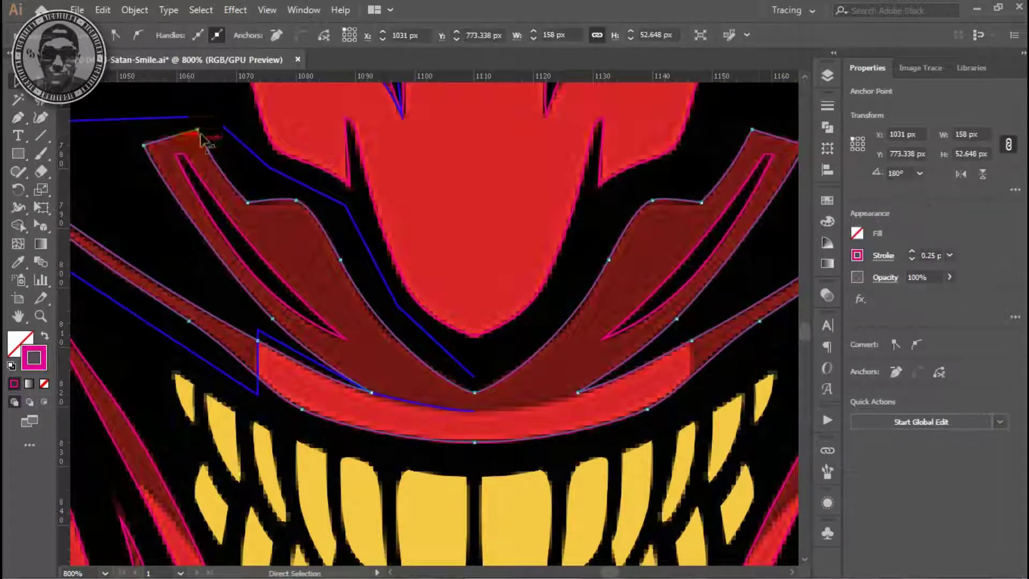
scroll(423, 282, up, 2)
scroll(425, 345, up, 2)
key(ctrl+y)
key(ctrl+y)
mouse_move(462, 356)
mouse_down()
mouse_move(374, 361)
mouse_move(417, 299)
mouse_up()
click(417, 298)
key(p)
Step: Place anchors outlining the dark-red shadow beside the teeth
click(483, 368)
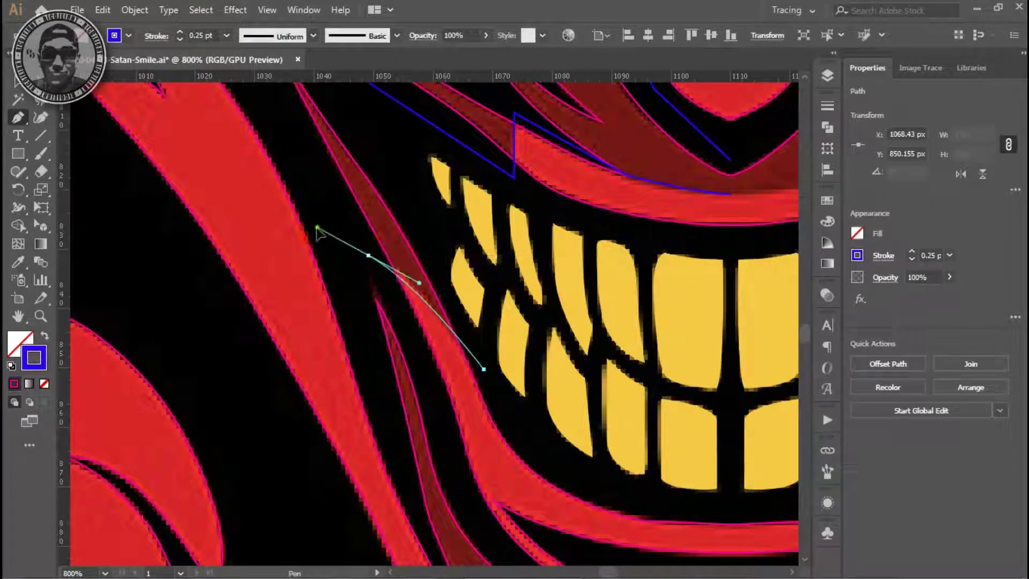
scroll(353, 255, up, 5)
click(298, 243)
click(297, 178)
click(335, 204)
click(438, 339)
click(476, 418)
drag(457, 414, 478, 393)
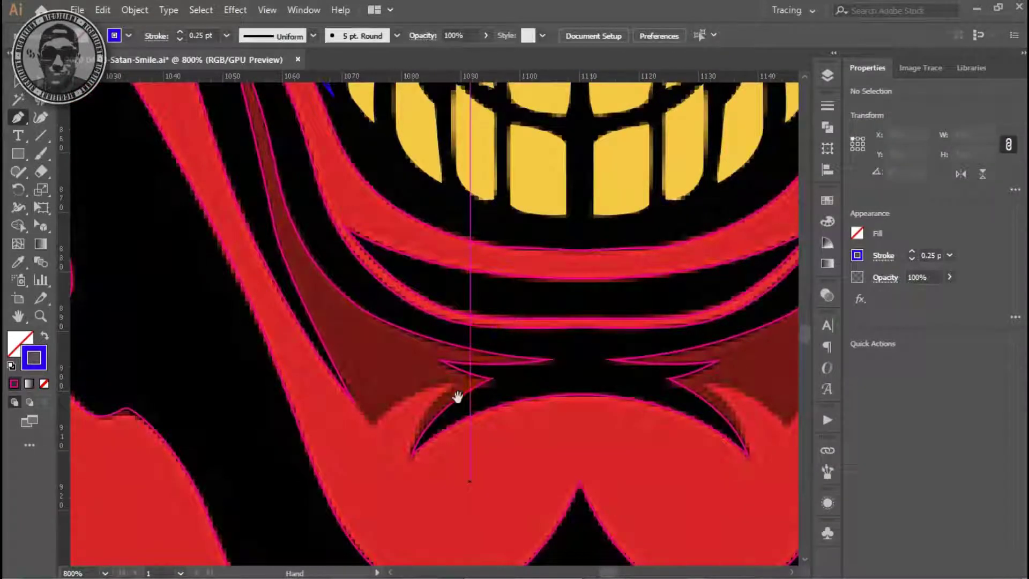
Step: Outline the chin shadow, adding anchors along its lower edge to the mouth corner
click(411, 456)
click(450, 386)
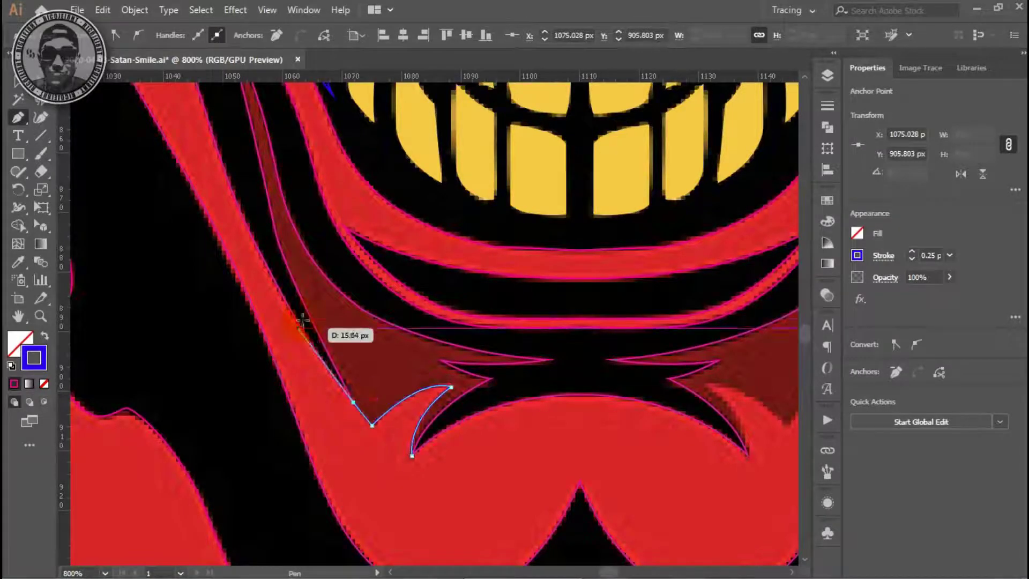
click(250, 184)
drag(249, 184, 277, 297)
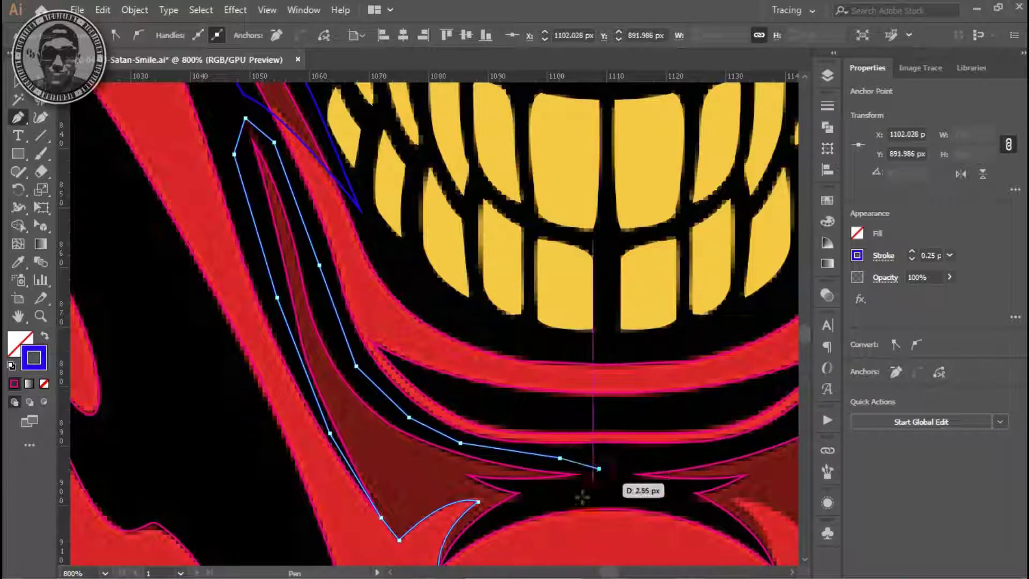
click(565, 494)
scroll(535, 455, down, 2)
click(479, 460)
scroll(432, 338, up, 2)
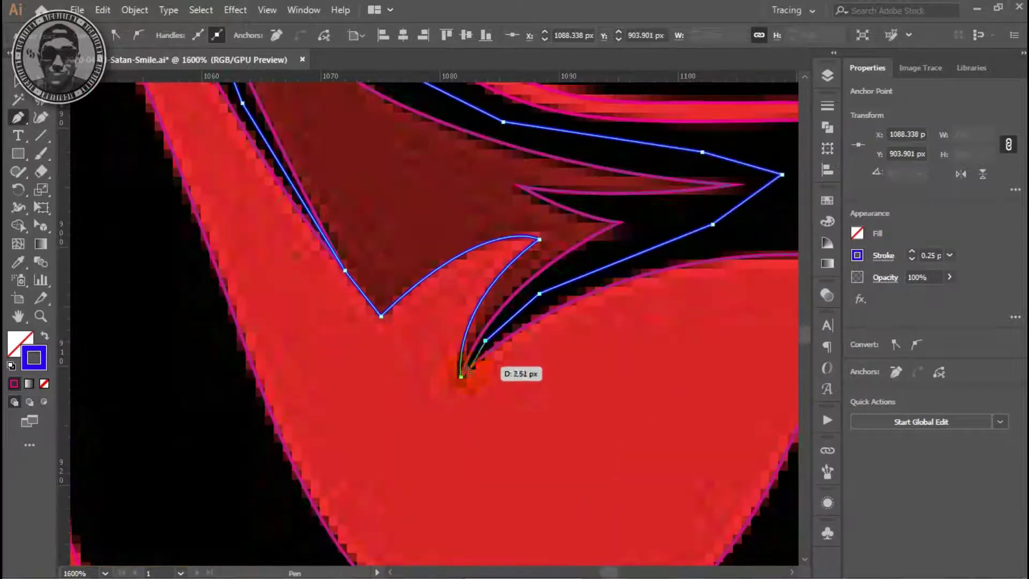
scroll(385, 211, down, 2)
scroll(386, 211, down, 2)
scroll(540, 329, up, 3)
scroll(455, 311, down, 3)
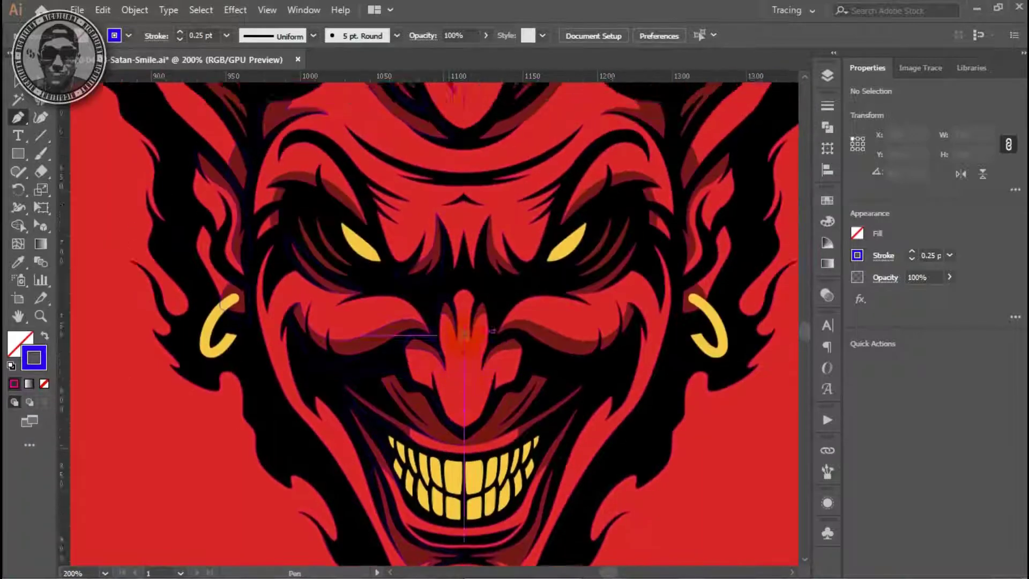
Step: Outline the shadow by the left eye with four anchors and a bent, curved closing edge
scroll(430, 317, up, 3)
scroll(430, 317, up, 3)
click(622, 394)
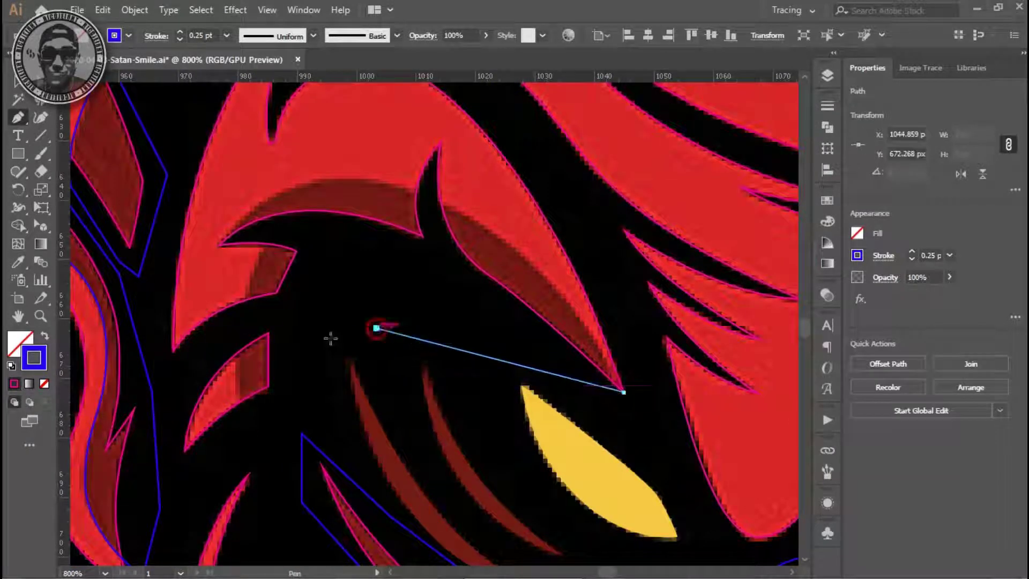
click(377, 328)
drag(271, 405, 251, 416)
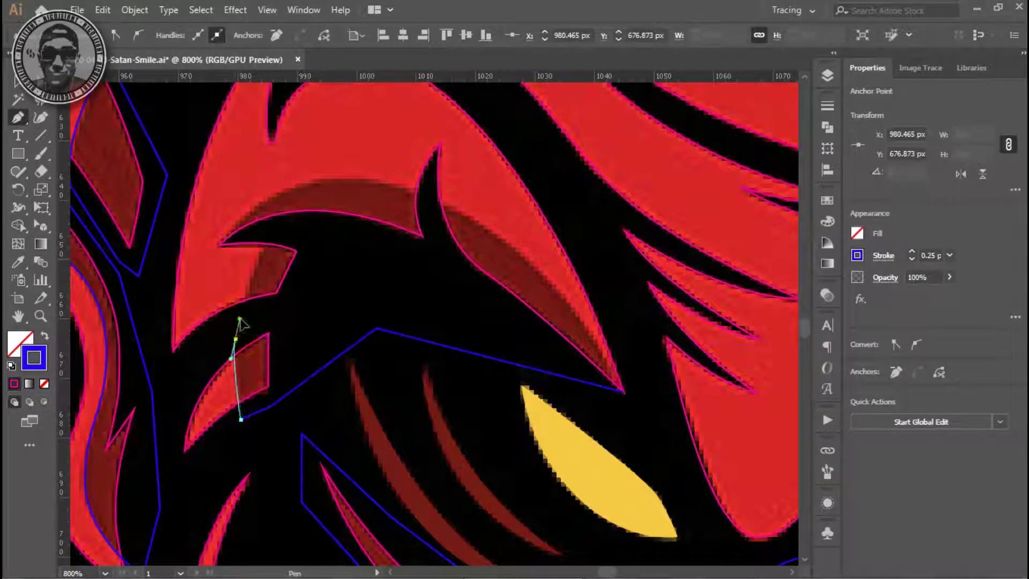
click(218, 245)
drag(624, 393, 686, 541)
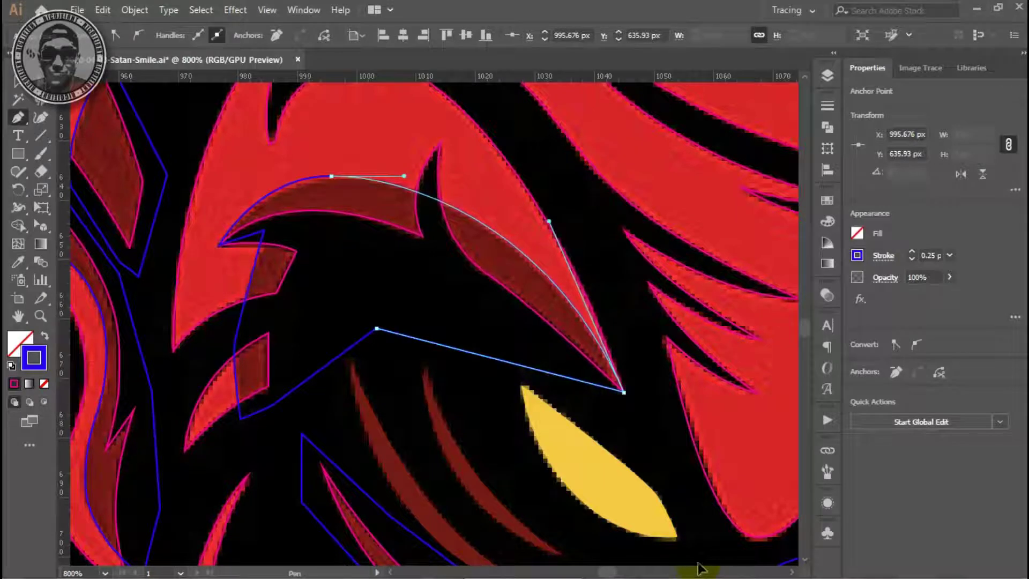
drag(549, 222, 545, 231)
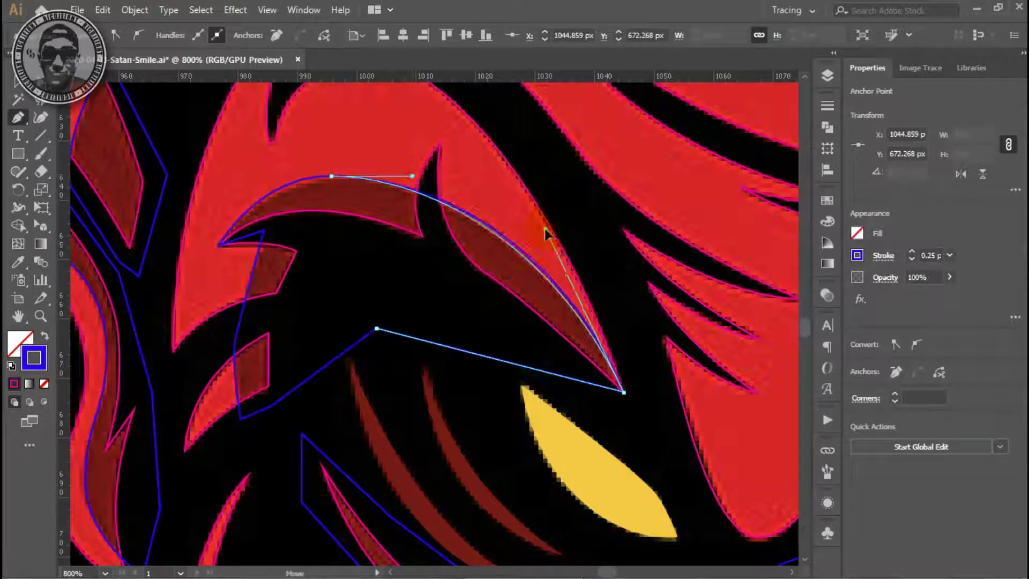
key(ctrl+shift+a)
scroll(419, 280, down, 2)
scroll(488, 340, down, 2)
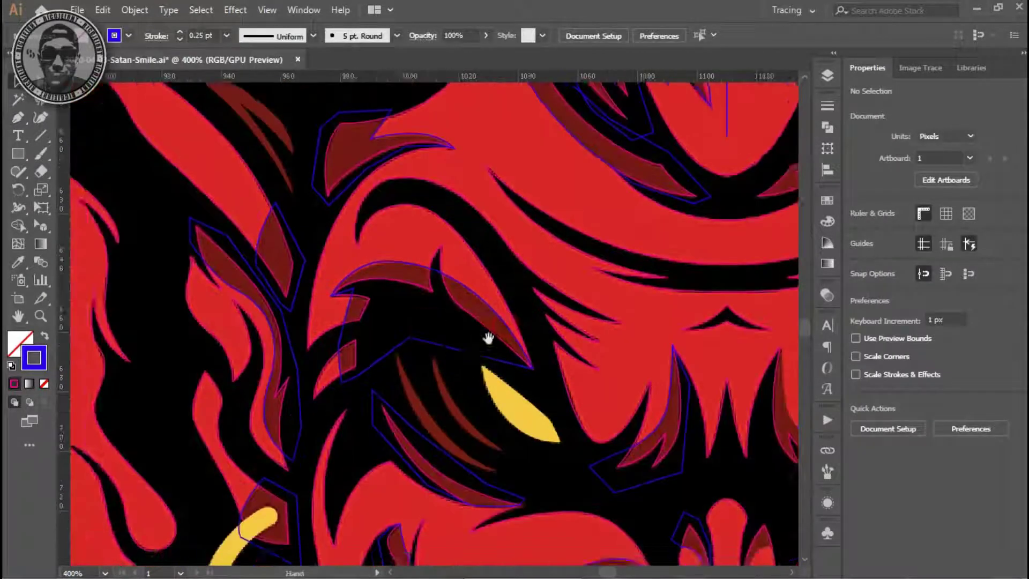
drag(488, 341, 448, 345)
scroll(448, 346, down, 1)
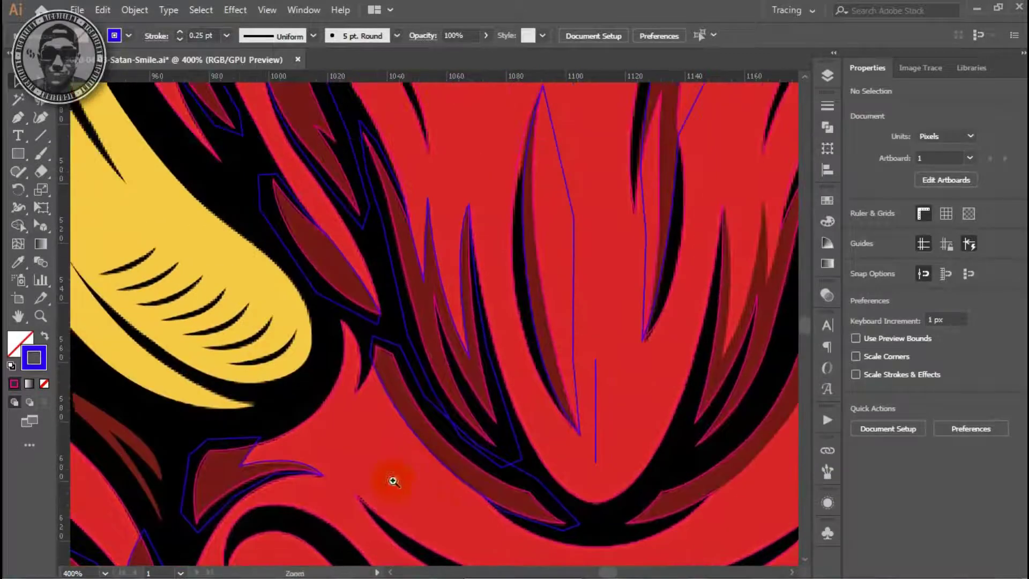
scroll(479, 338, down, 3)
scroll(488, 306, down, 1)
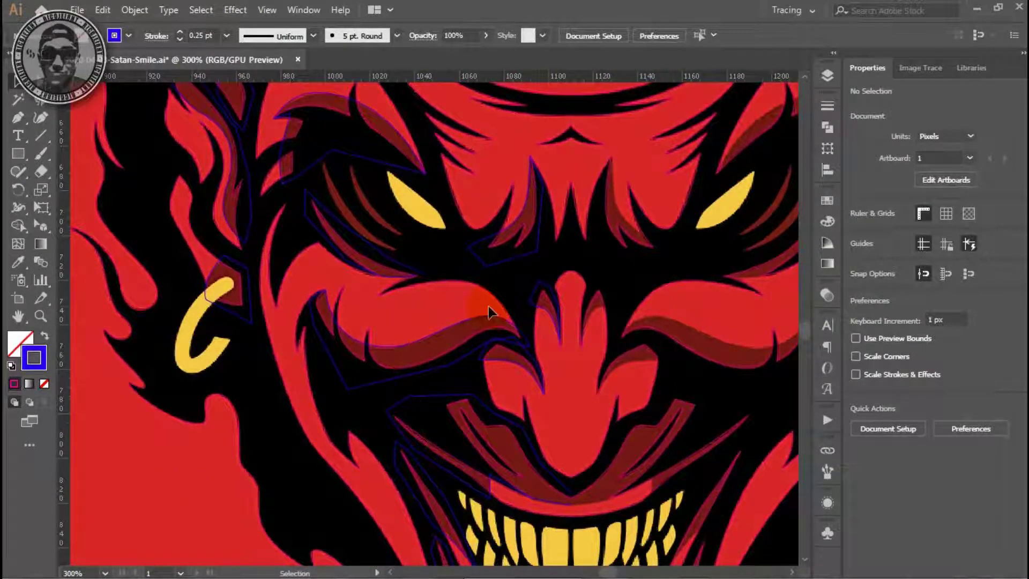
scroll(487, 306, down, 3)
scroll(487, 285, up, 2)
scroll(488, 286, up, 2)
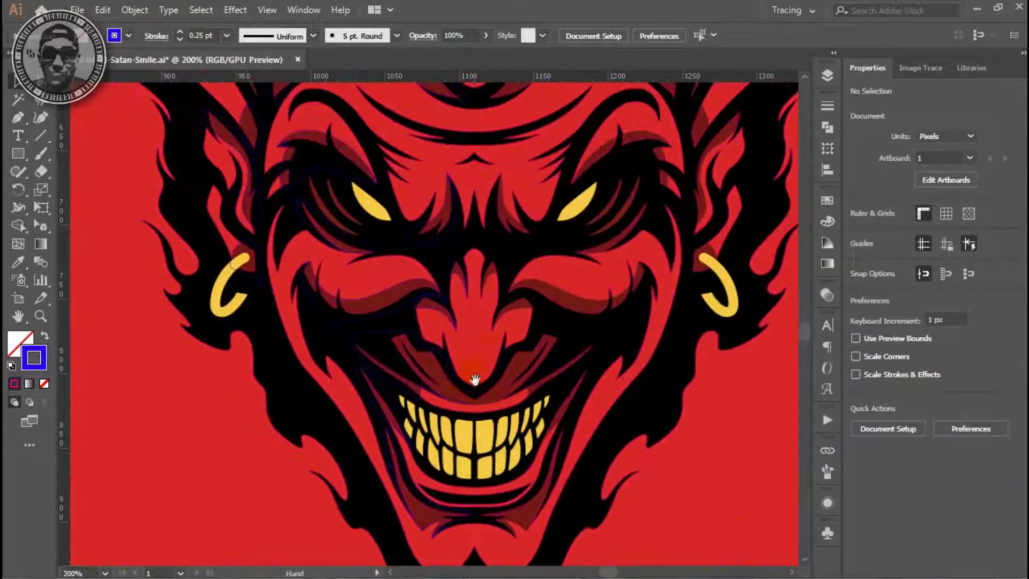
scroll(472, 375, up, 3)
scroll(506, 348, up, 3)
click(522, 314)
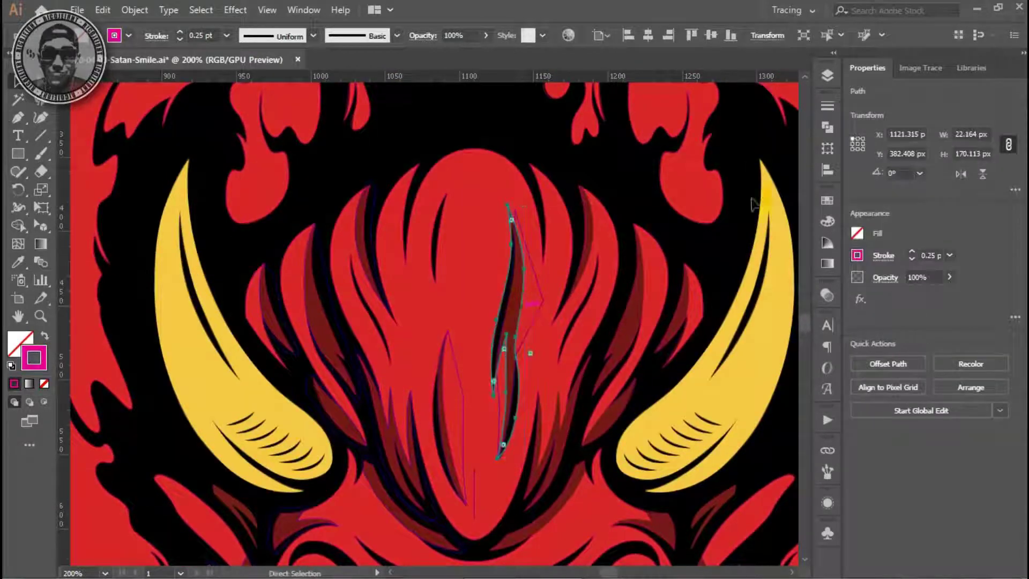
Step: Intersect the forehead shadow with the forehead shape and sample the dark-red fill
key(F7)
click(727, 91)
shift+click(539, 305)
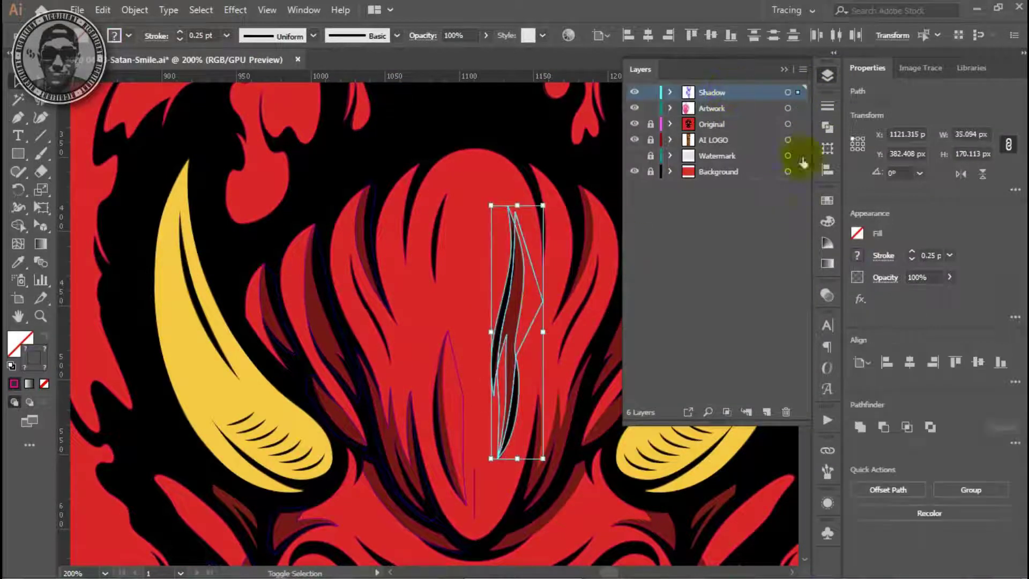
key(ctrl+shift+F9)
click(707, 140)
scroll(460, 406, down, 3)
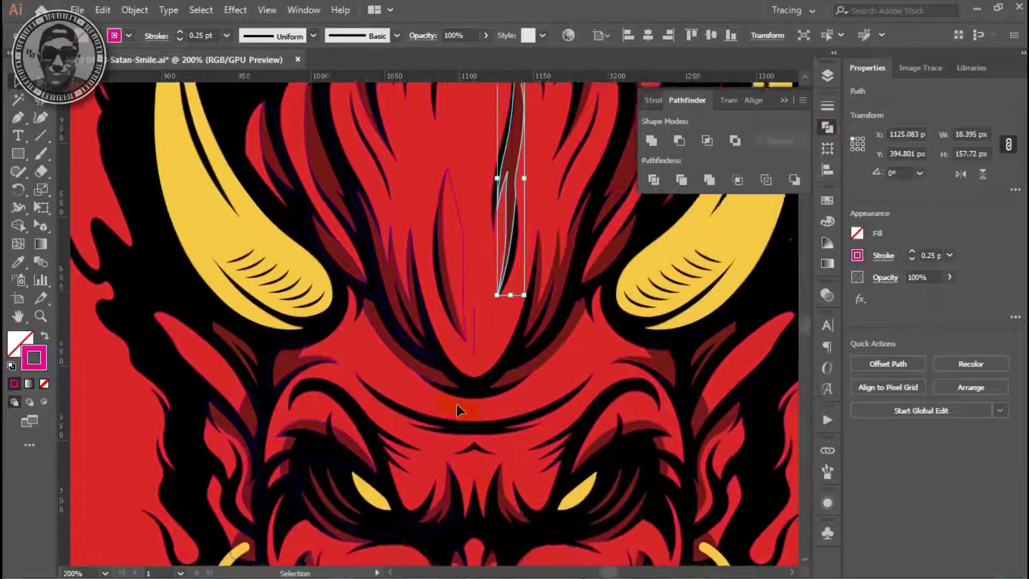
scroll(456, 404, down, 1)
key(i)
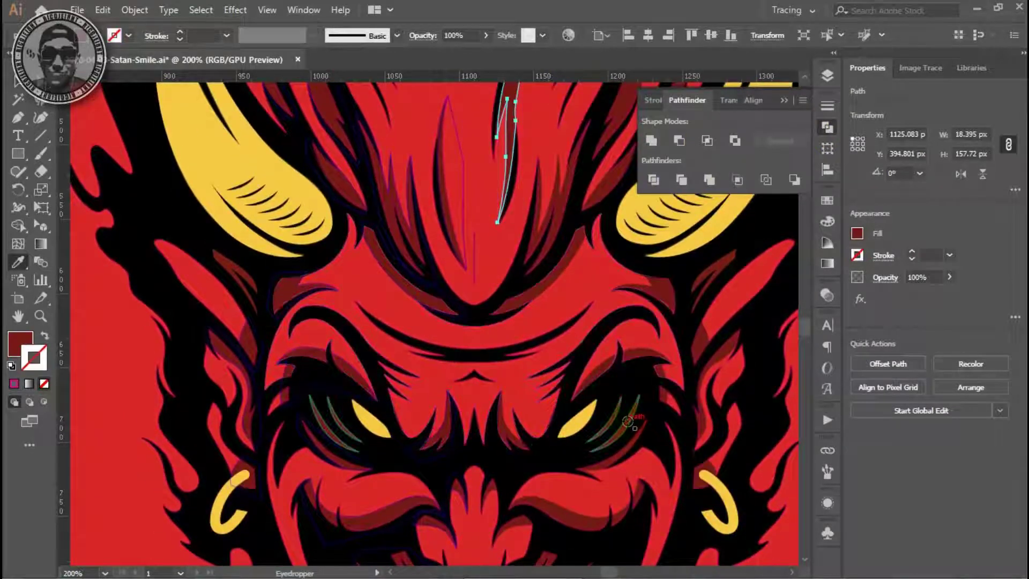
key(ctrl+shift+a)
Step: Check the eye shadow shapes, then reselect the forehead shadow path in Layers
click(622, 425)
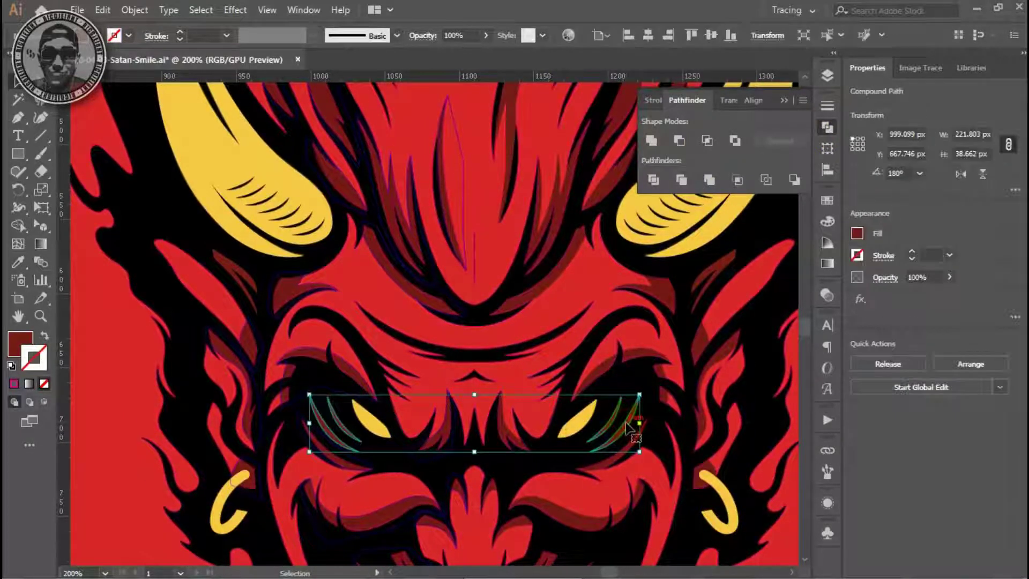
scroll(755, 303, up, 1)
click(827, 75)
key(ctrl+shift+a)
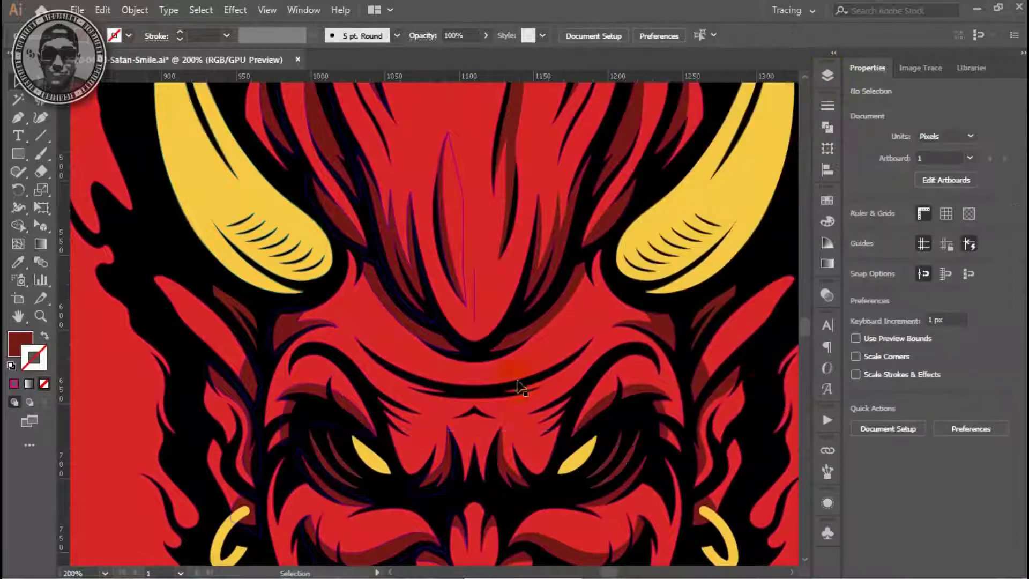
scroll(465, 358, up, 2)
scroll(465, 358, up, 1)
click(466, 357)
click(827, 75)
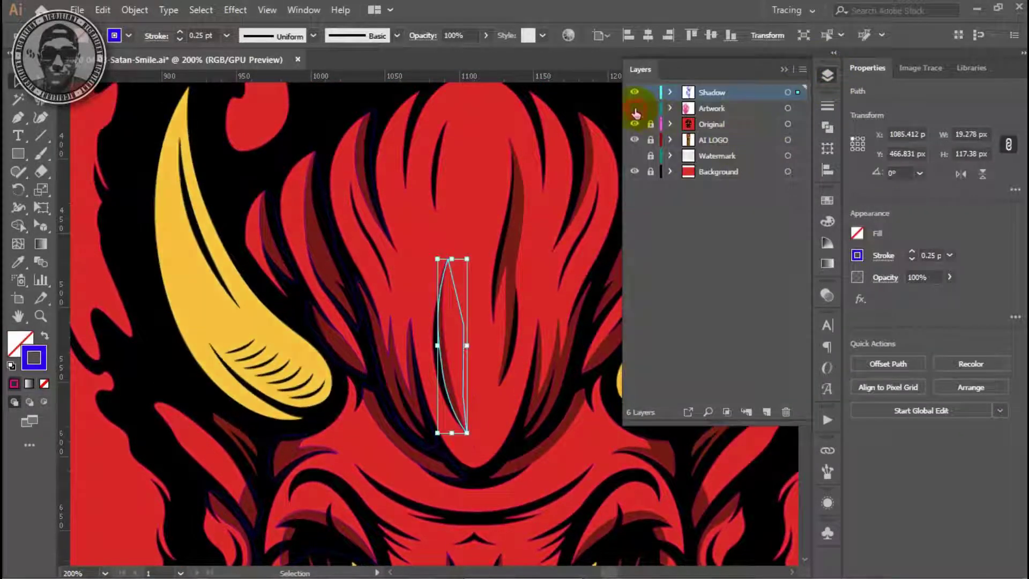
Step: Hide the Artwork and Background layers and select the left-half shadow outlines
click(635, 107)
click(634, 171)
key(ctrl+shift+a)
scroll(471, 252, down, 3)
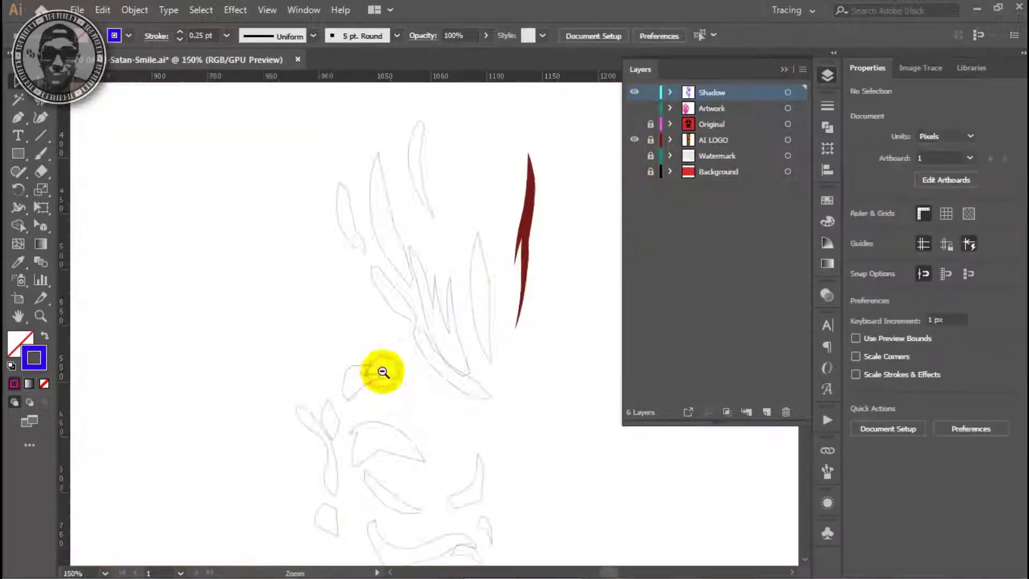
click(477, 348)
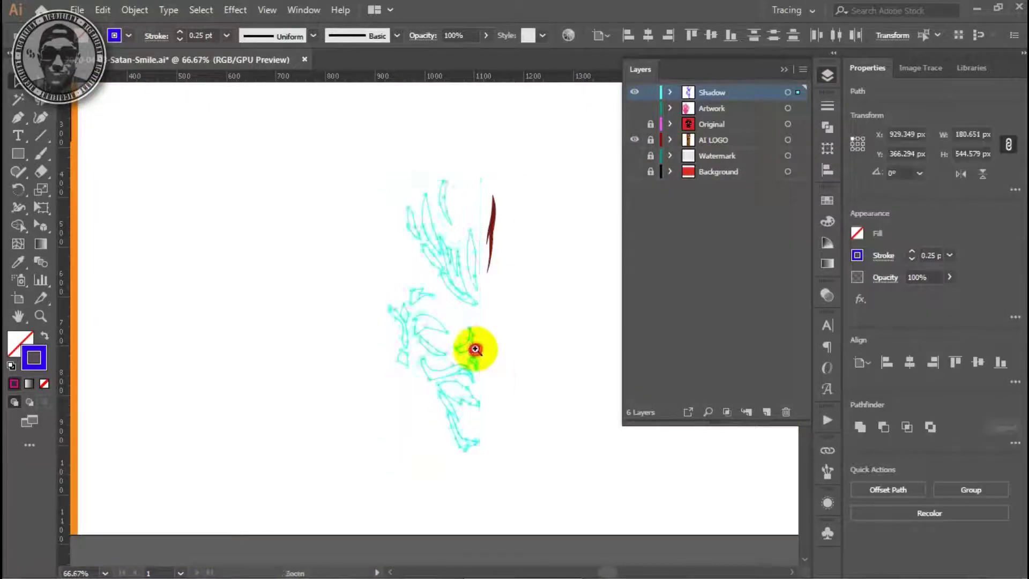
key(ctrl+plus)
key(ctrl+plus)
click(635, 107)
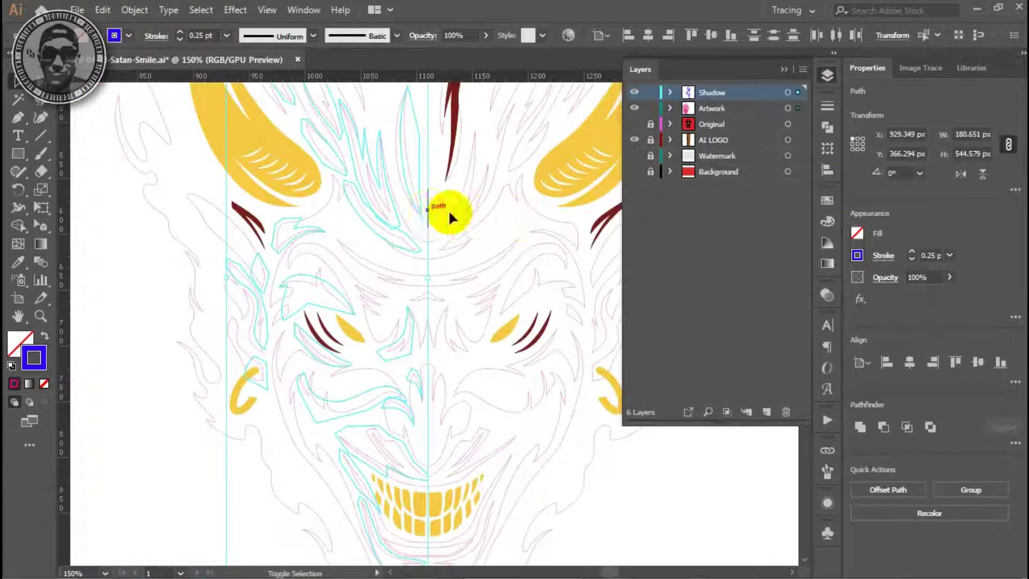
scroll(523, 283, down, 4)
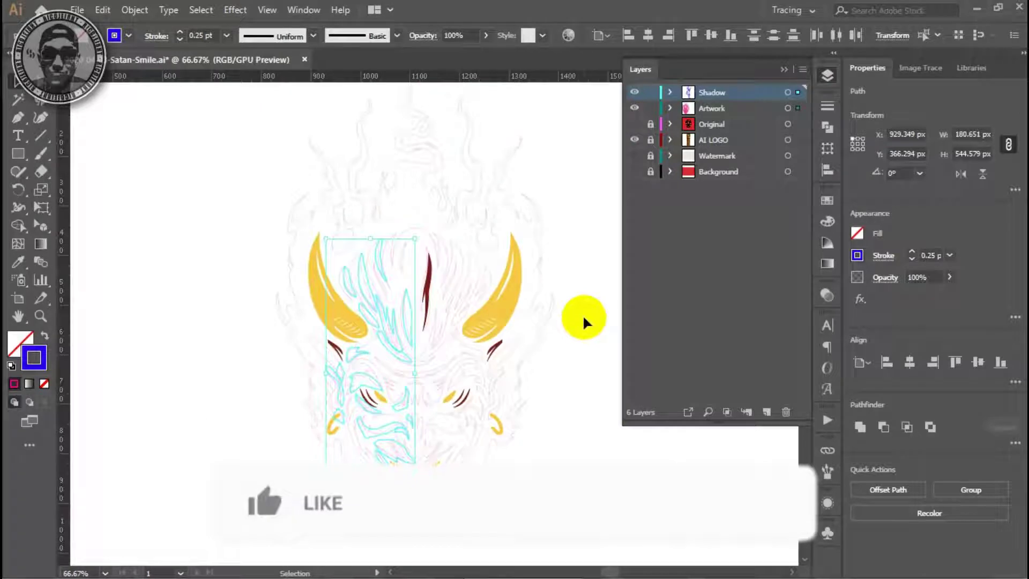
Step: Copy the outlines 180.651 px horizontally, 0 vertically, and reflect the copy
key(Return)
text(180.651)
key(Tab)
text(0)
key(Tab)
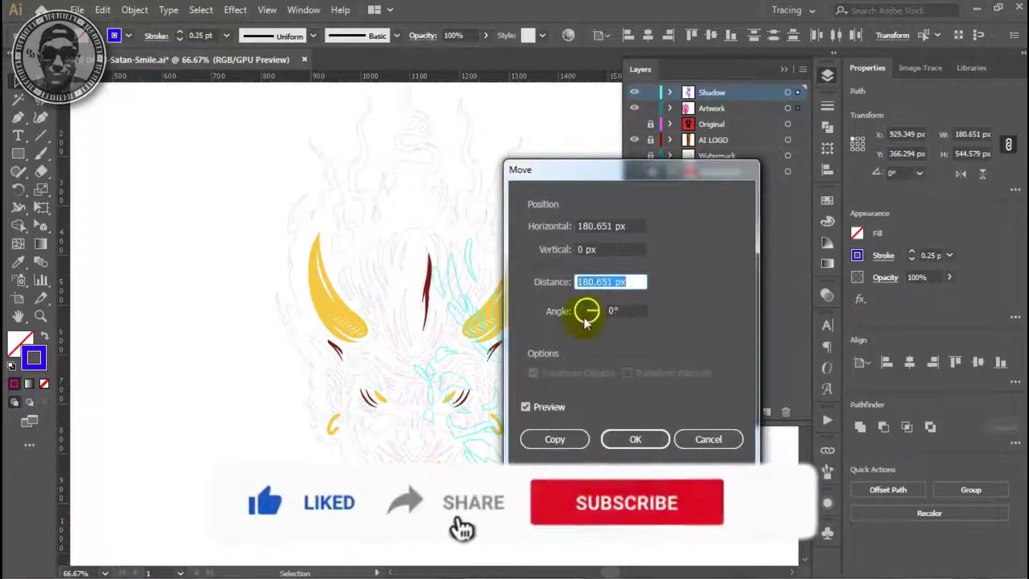
click(555, 439)
click(546, 400)
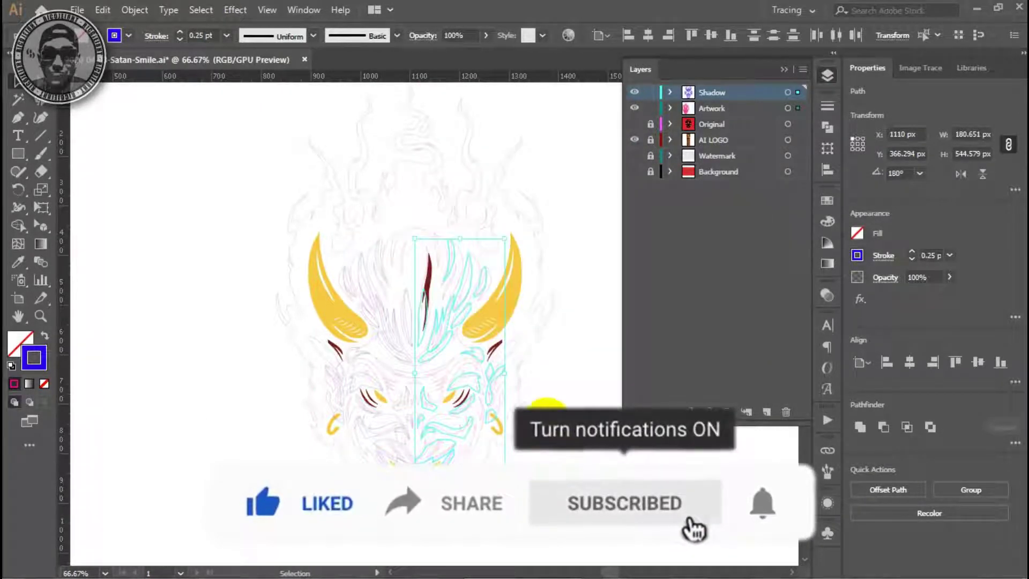
scroll(466, 336, up, 3)
scroll(446, 322, up, 2)
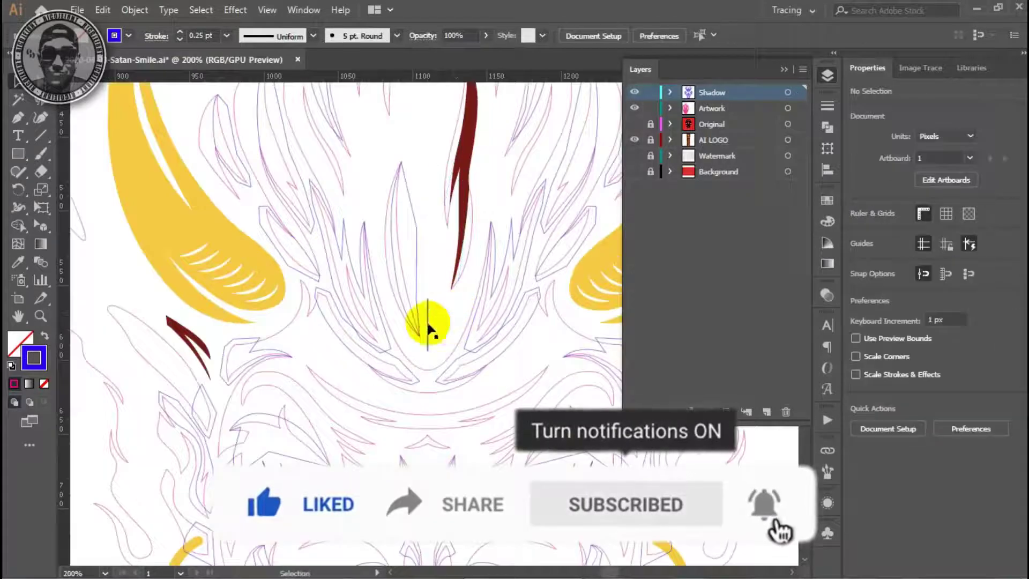
scroll(427, 319, up, 1)
scroll(413, 345, down, 2)
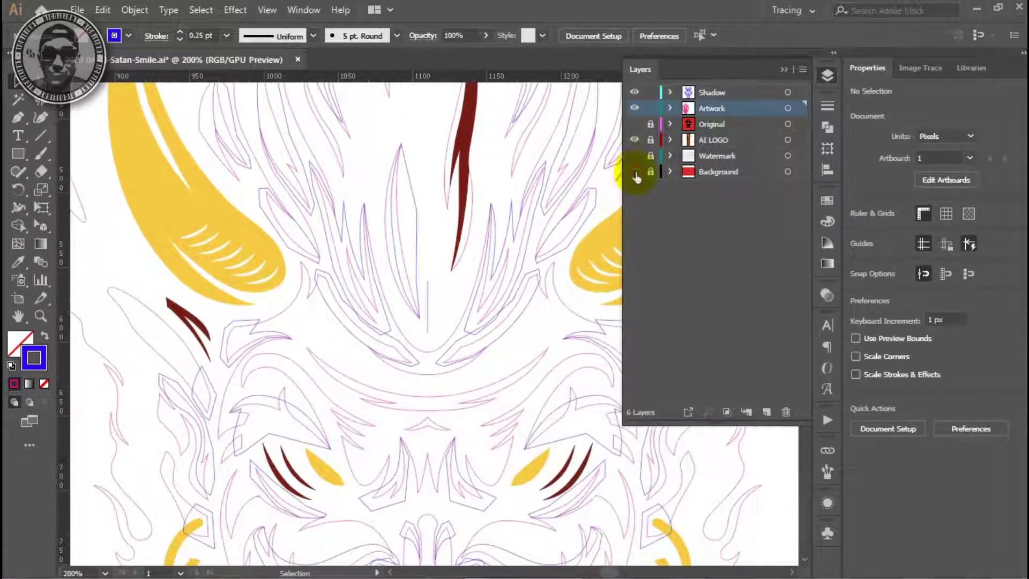
Step: Show the Background and Original layers and trim the forehead crescent with Pathfinder
click(635, 172)
click(634, 124)
key(z)
click(413, 312)
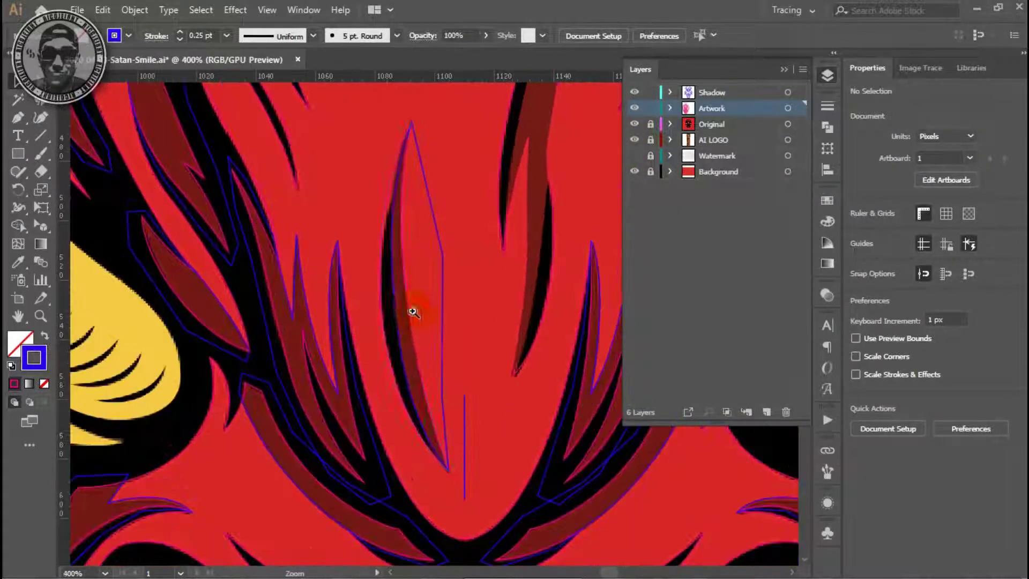
key(a)
key(v)
key(shift+ctrl+F9)
click(707, 140)
Step: Fill the trimmed forehead crescent with the sampled dark-red shadow colour
scroll(477, 292, up, 3)
scroll(504, 287, up, 1)
key(i)
click(528, 241)
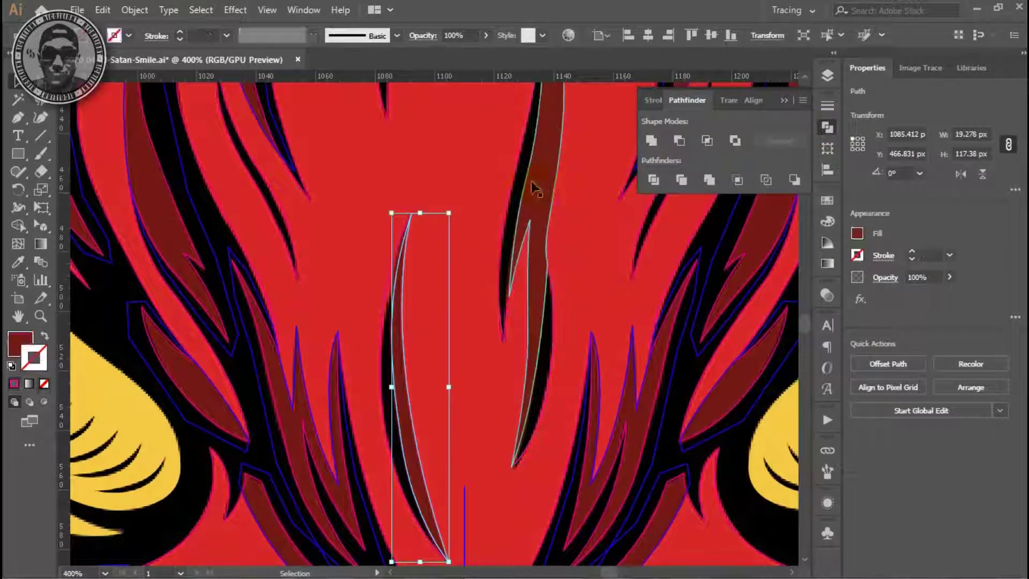
key(v)
key(ctrl+shift+a)
scroll(458, 335, down, 5)
Step: Select the left and right eyebrow shadow paths
click(434, 450)
key(a)
alt+click(464, 336)
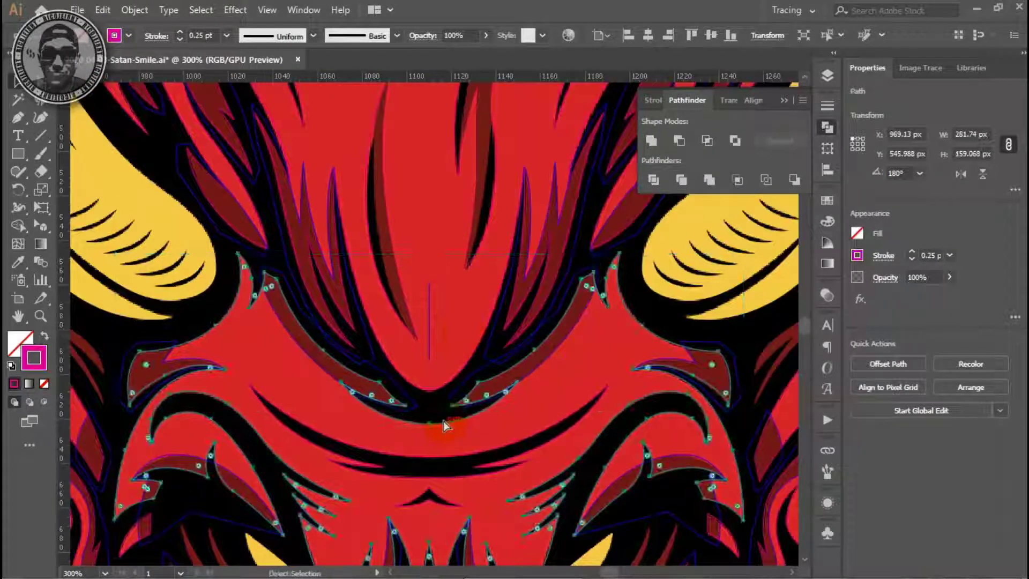
click(705, 371)
shift+click(210, 378)
scroll(295, 391, down, 2)
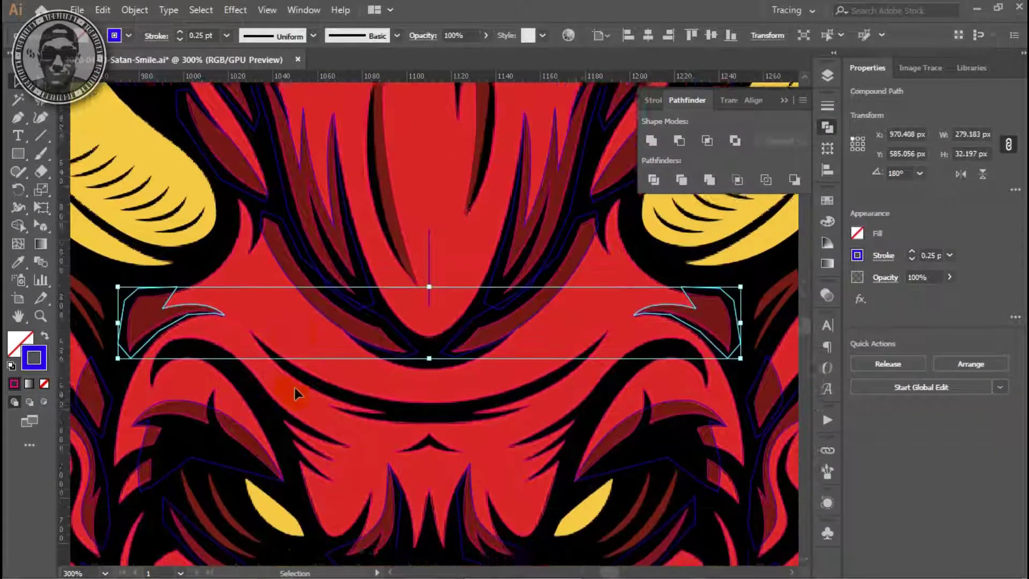
key(a)
shift+click(643, 416)
Step: Shift-select the fang, eyebrow, side-wing and upper brow shadow shapes
key(v)
click(509, 516)
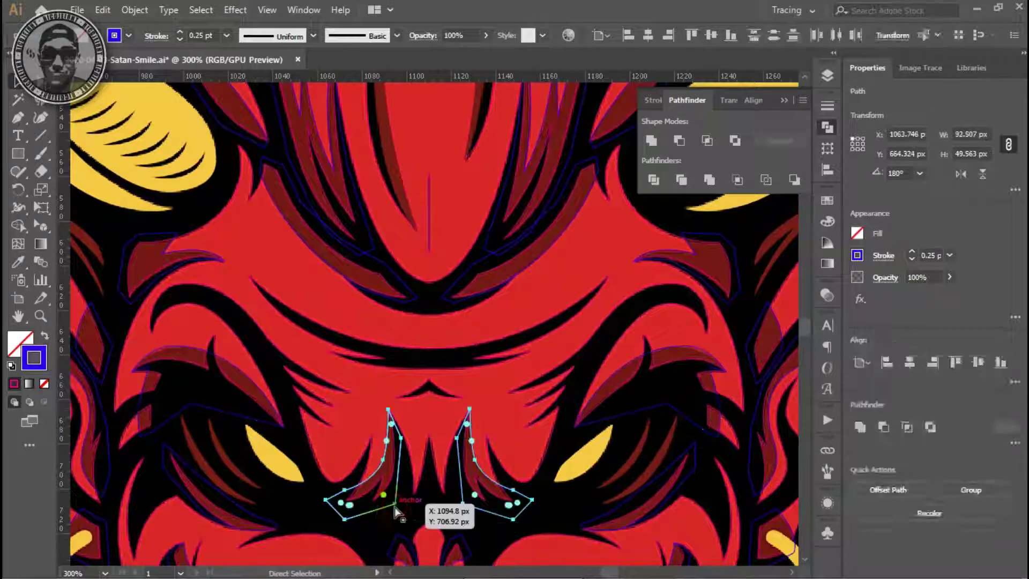
shift+click(241, 423)
shift+click(203, 263)
shift+click(407, 292)
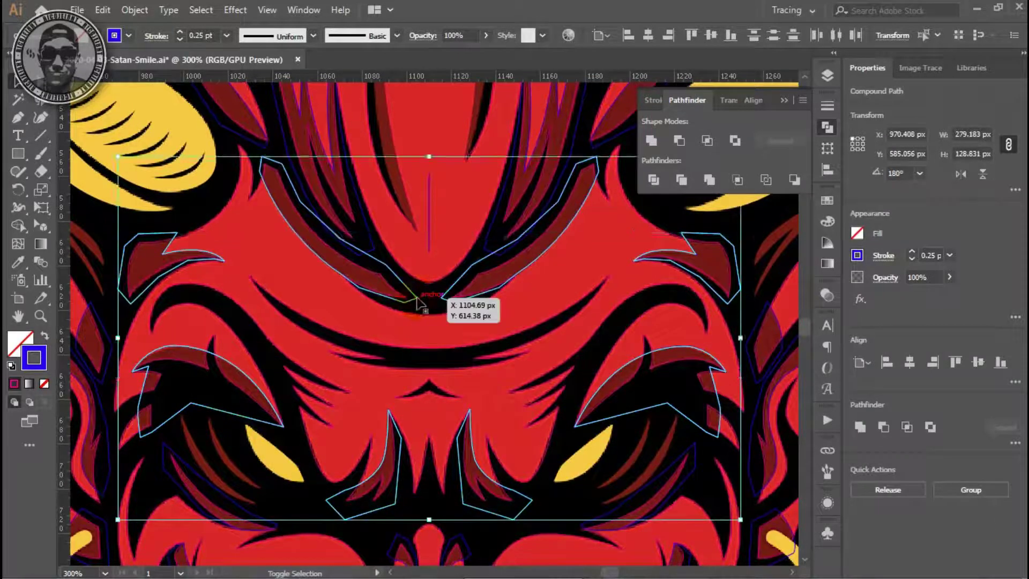
key(shift+ctrl+a)
Step: Group the shadow shapes, make them a compound path, and fill it dark red
click(827, 127)
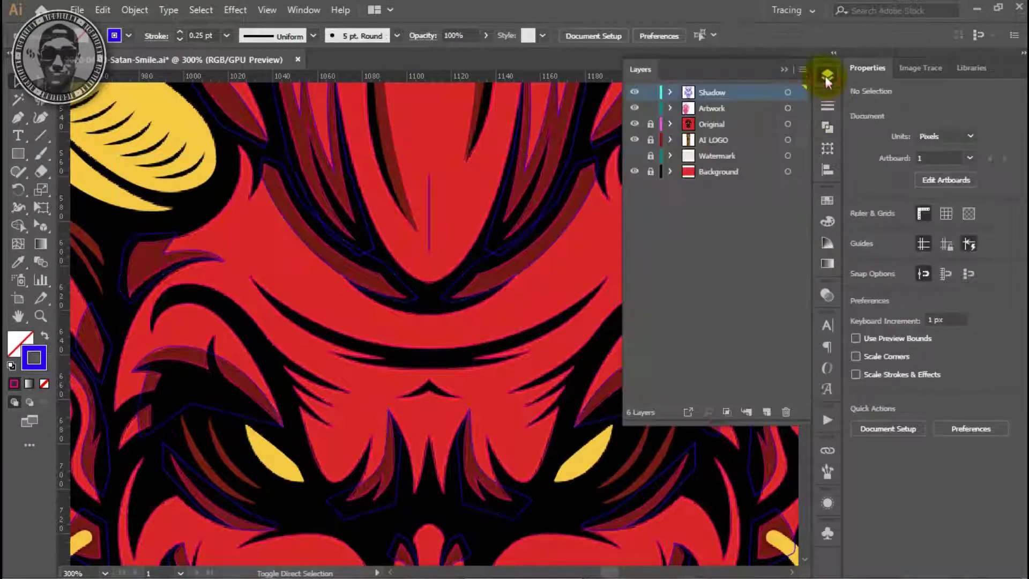
click(828, 75)
click(825, 127)
key(ctrl+g)
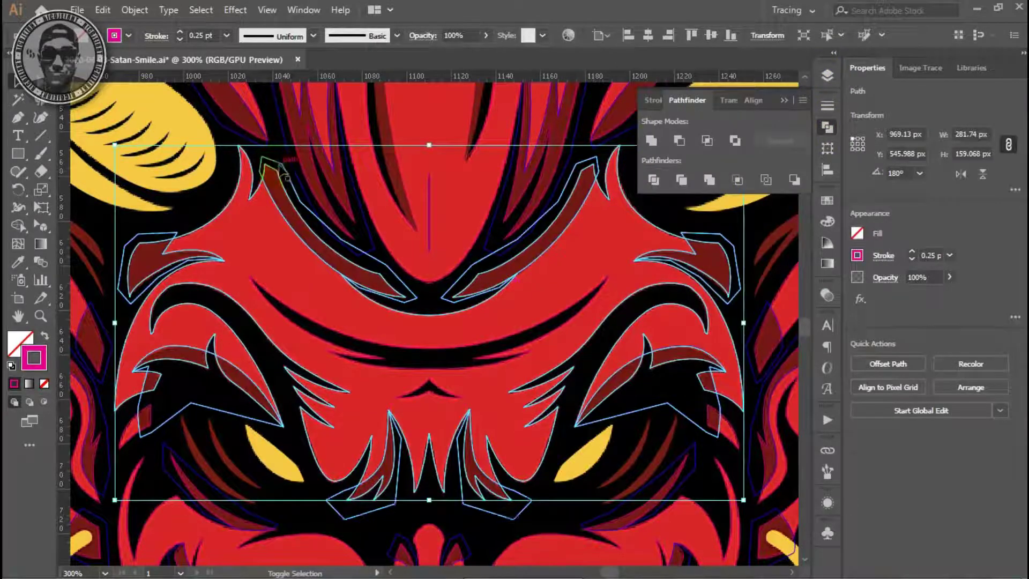
key(ctrl+8)
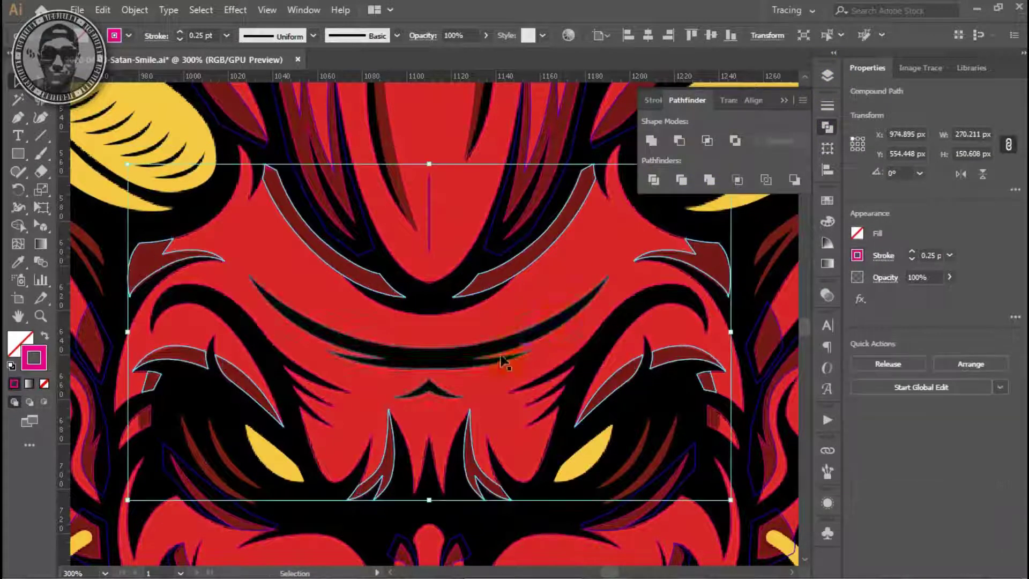
click(643, 438)
key(v)
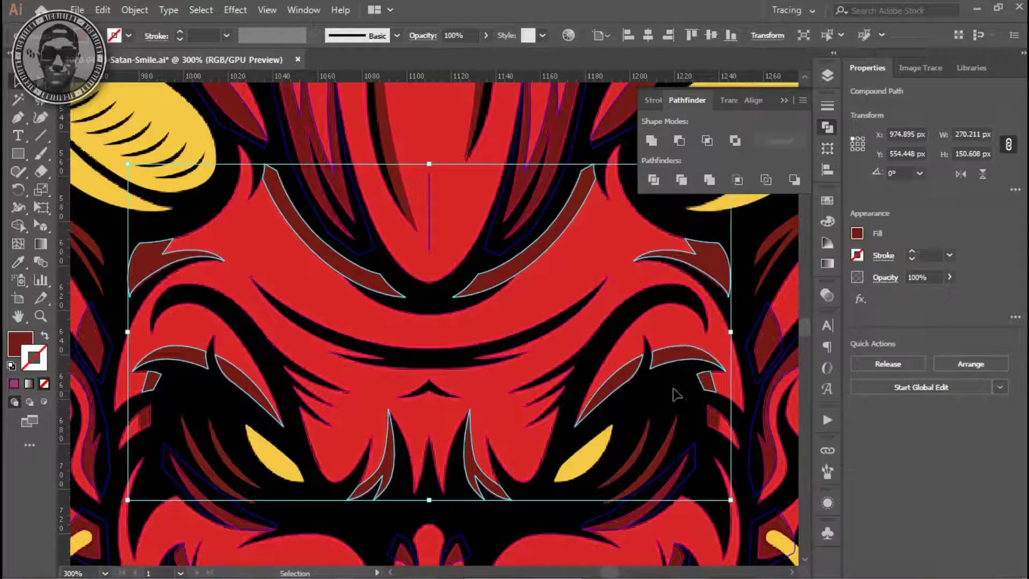
key(ctrl+shift+a)
Step: Check the black mouth-curve shape, then clear the selection
click(466, 374)
scroll(477, 416, down, 1)
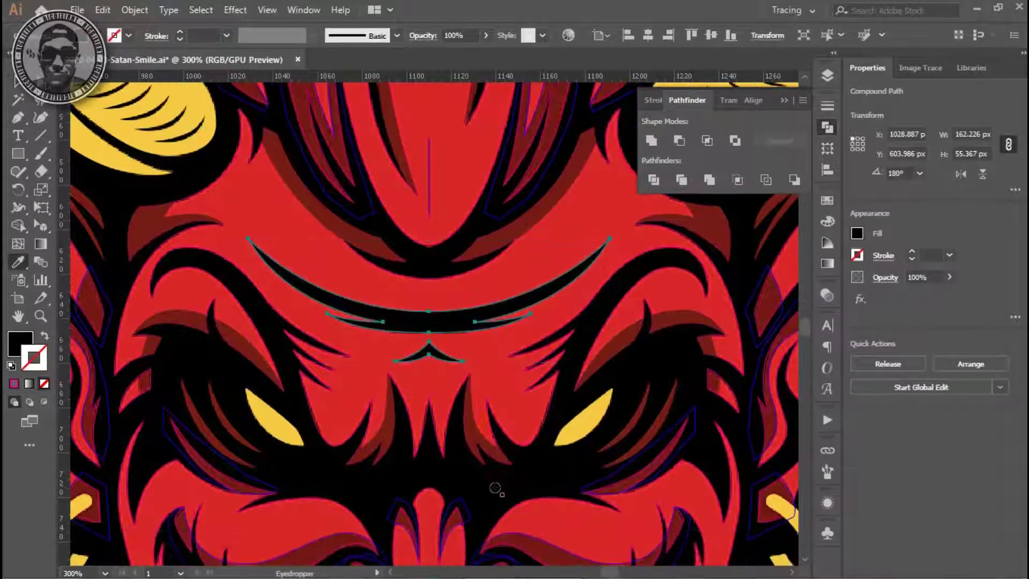
click(440, 363)
scroll(522, 395, down, 3)
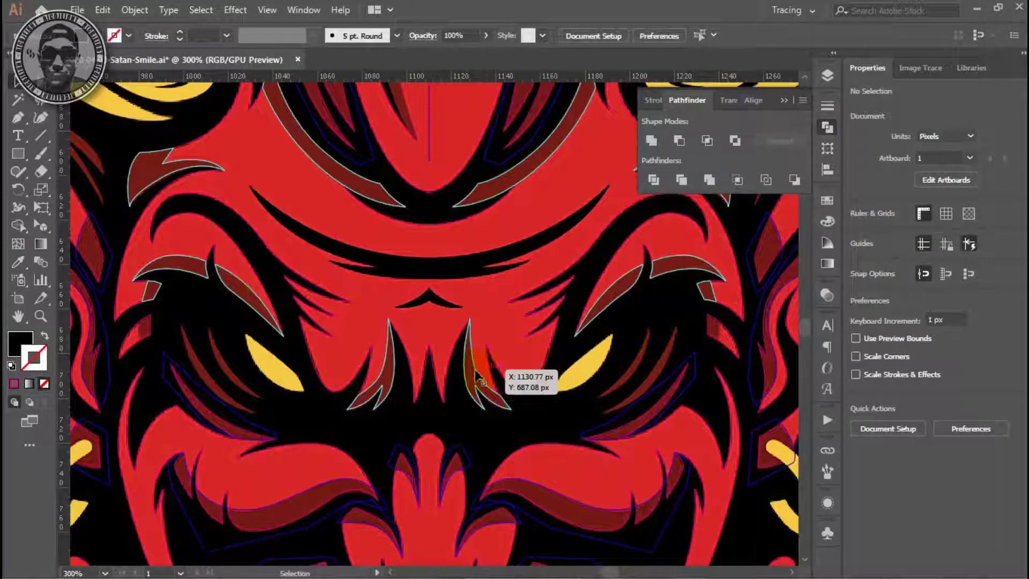
Step: Delete both eye outlines and combine the two brow outlines into one compound path
click(262, 377)
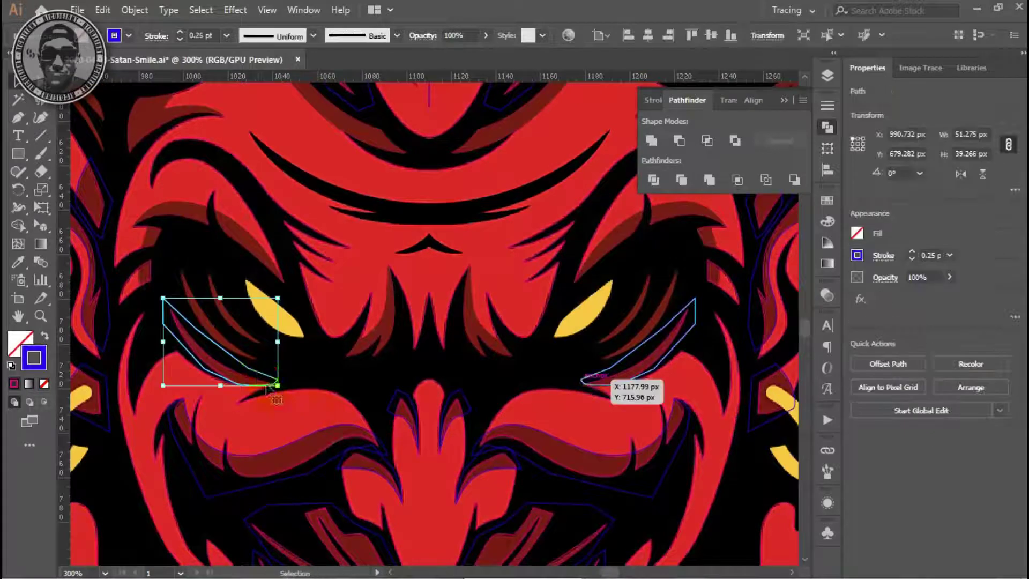
shift+click(583, 382)
key(Delete)
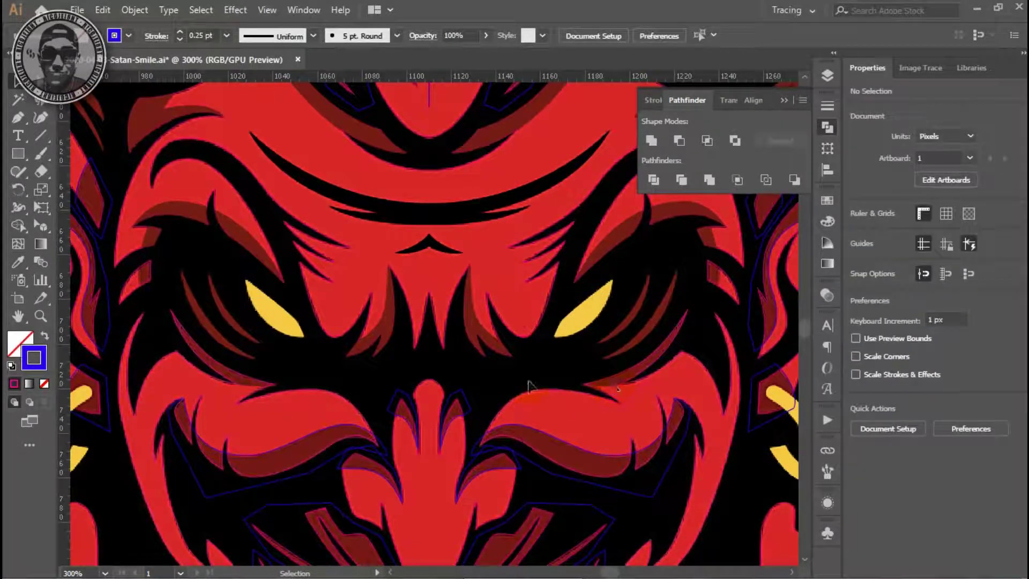
click(529, 385)
scroll(673, 385, down, 2)
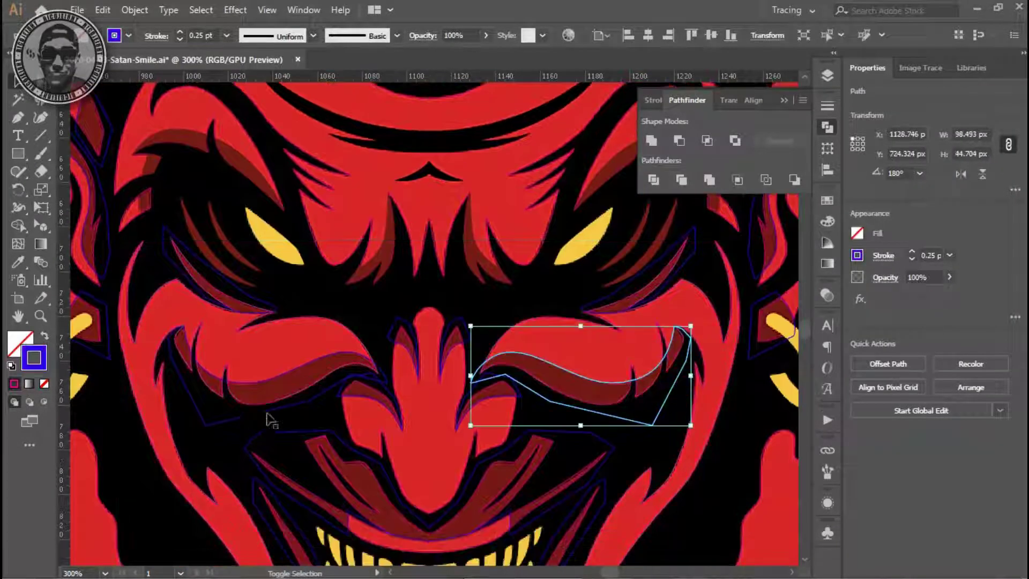
shift+click(269, 421)
key(ctrl+8)
Step: Join the lower-lip shadow shapes into one compound path
scroll(214, 376, down, 2)
click(177, 331)
scroll(378, 528, down, 3)
click(422, 492)
key(ctrl+8)
Step: Unite the two mouth-outline halves into a single shape
click(586, 321)
shift+click(267, 310)
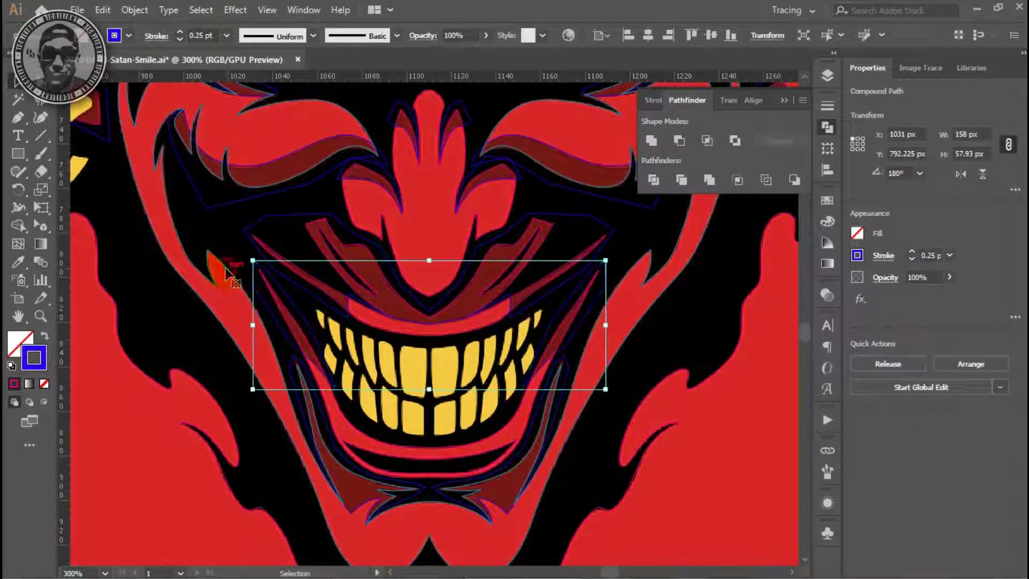
click(227, 271)
click(264, 263)
click(251, 230)
shift+click(574, 221)
click(651, 141)
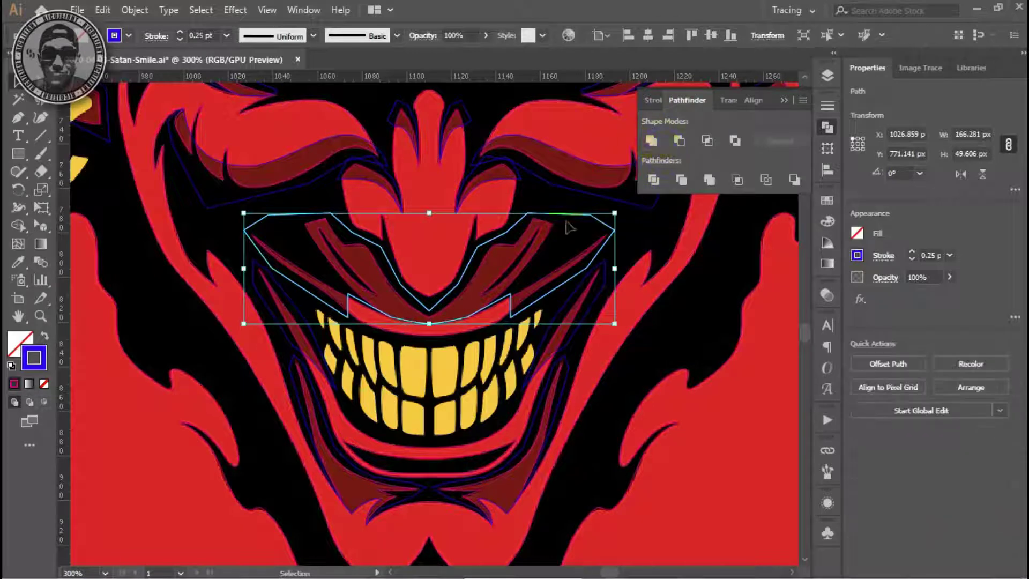
Step: Divide the merged mouth outline and the dark-red mouth shape with Pathfinder
click(552, 236)
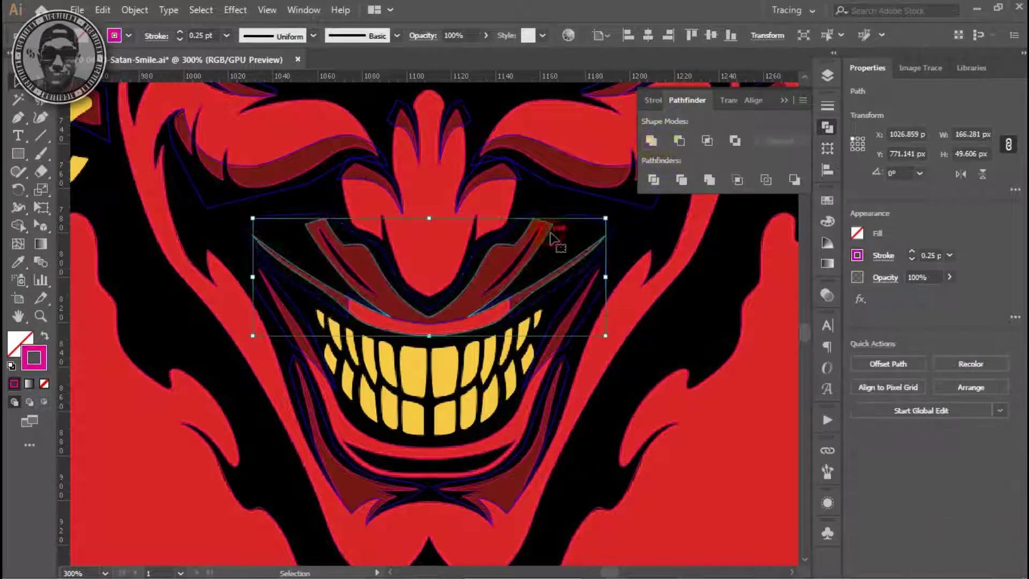
shift+click(582, 225)
click(653, 180)
click(827, 75)
scroll(608, 246, up, 3)
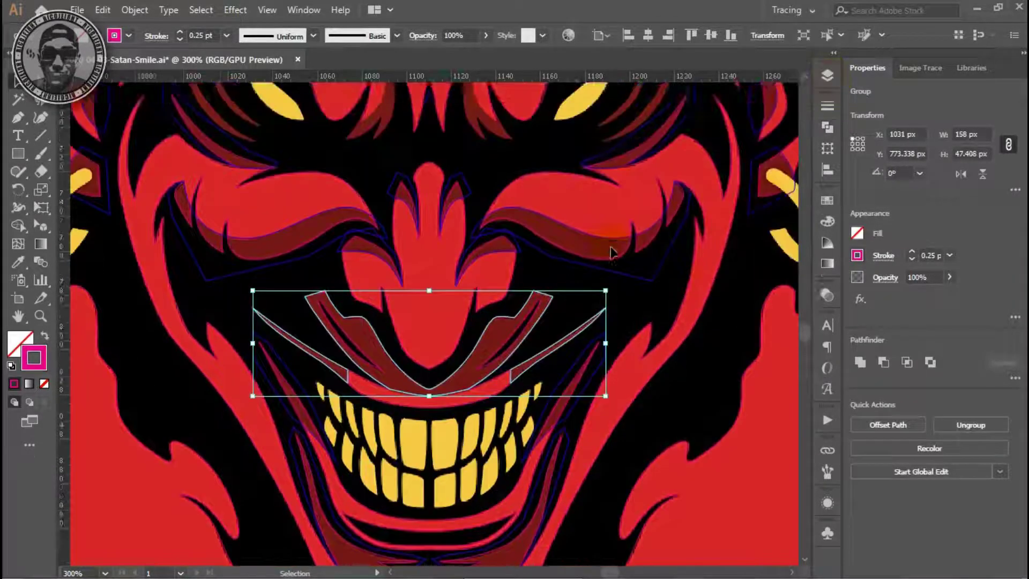
scroll(552, 225, up, 3)
click(546, 217)
scroll(547, 217, down, 1)
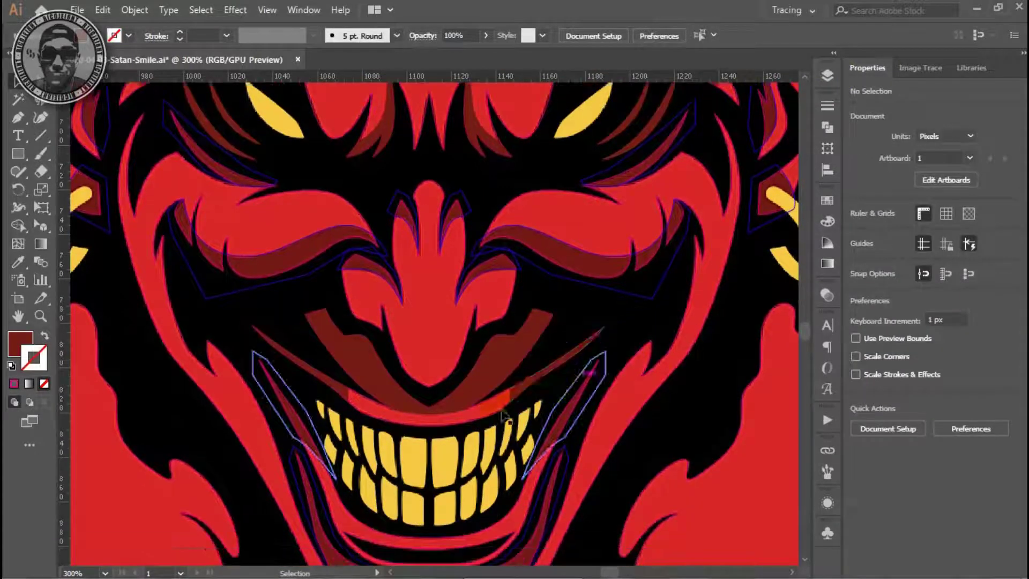
Step: Fill the mouth path dark red and combine it with the stroke path into a compound path
click(397, 412)
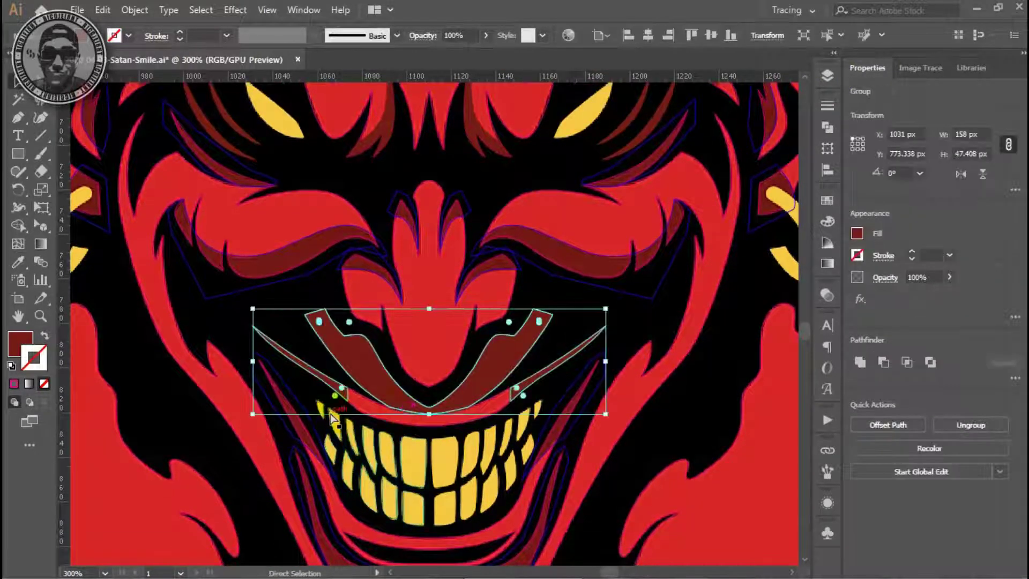
click(642, 134)
key(a)
key(v)
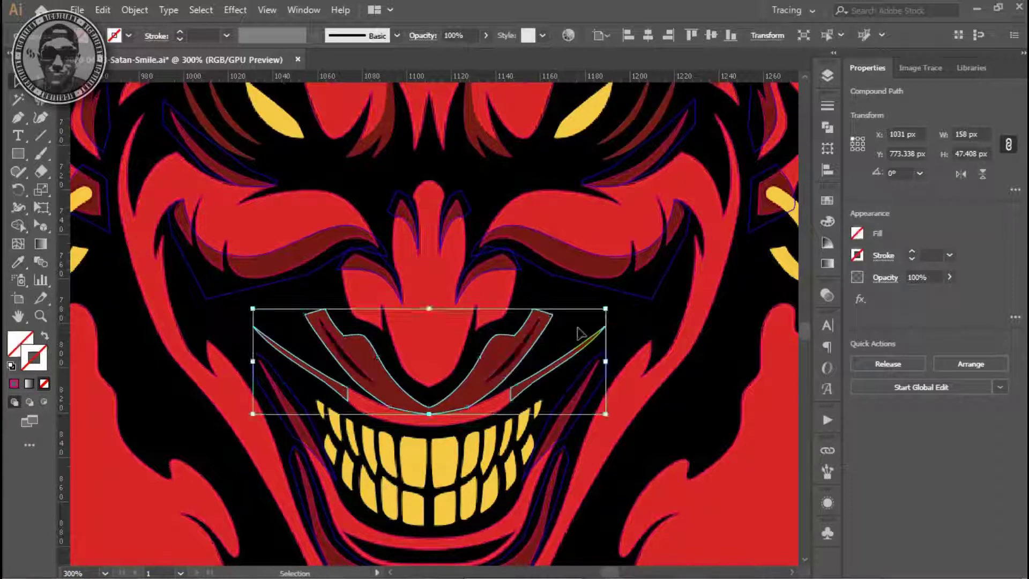
click(356, 369)
key(ctrl+8)
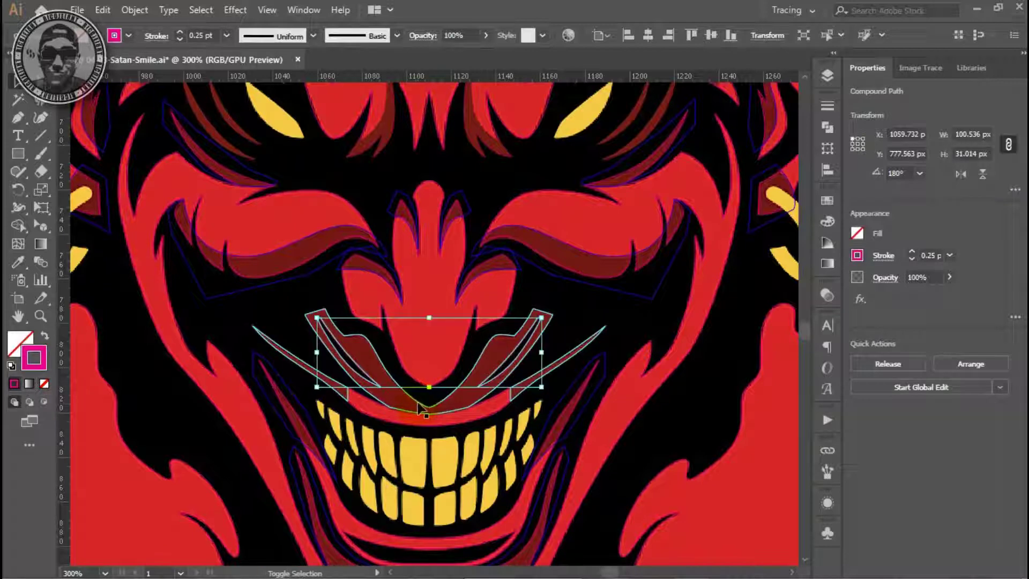
Step: Divide the overlapping mouth shapes with Pathfinder
shift+click(422, 410)
click(828, 127)
click(653, 180)
key(i)
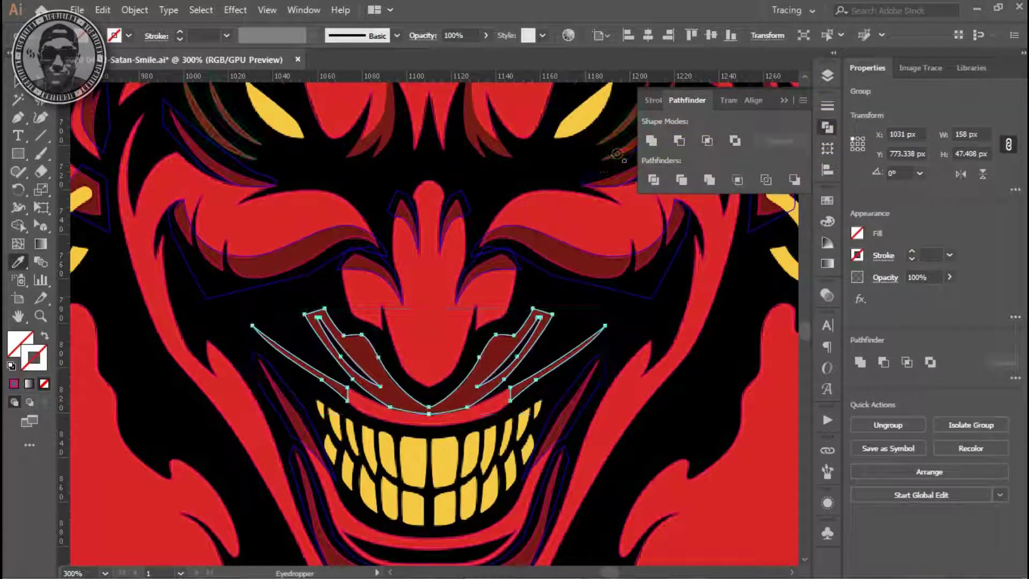
key(v)
key(ctrl+shift+a)
Step: Cut the front mouth outline out of the mouth shadow using Minus Front
click(828, 75)
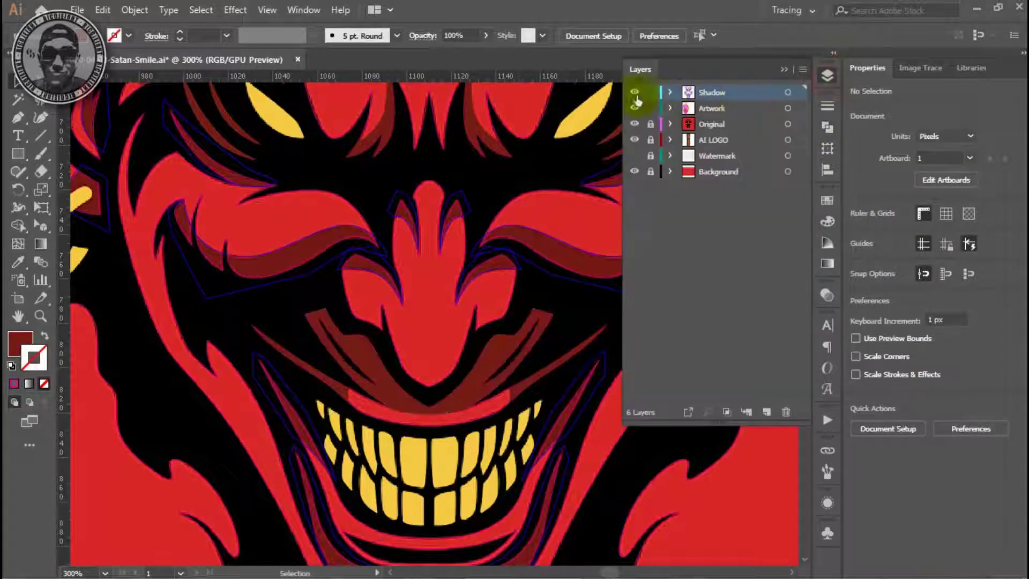
click(515, 349)
click(489, 413)
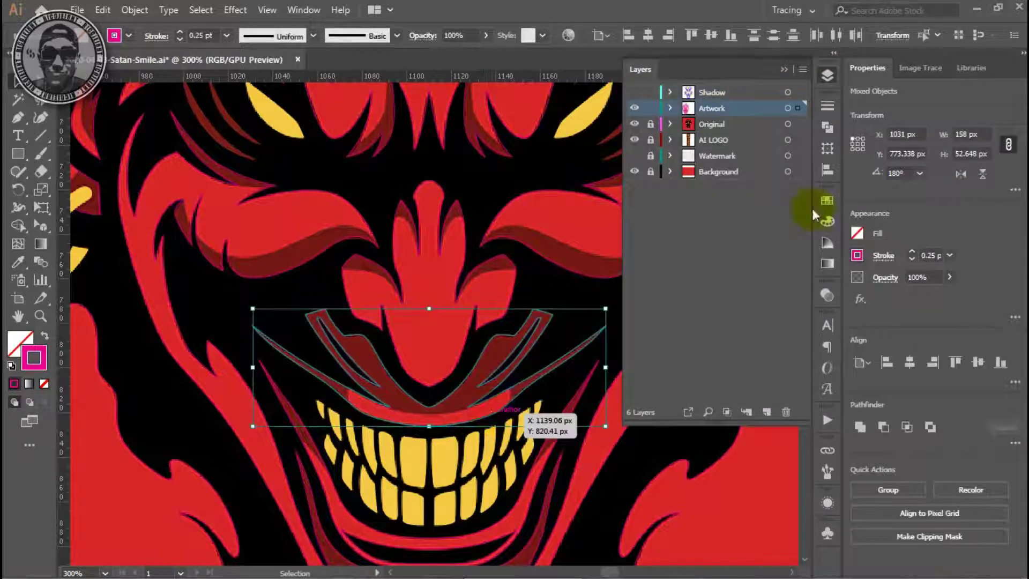
click(827, 127)
click(678, 139)
click(829, 105)
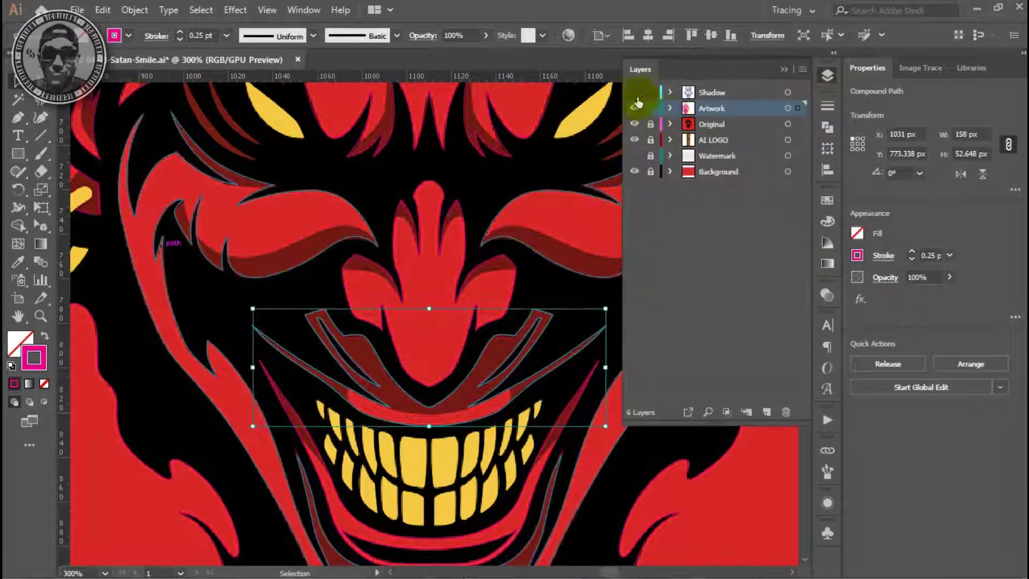
click(568, 338)
Step: Select the four-shape nose shadow compound path
scroll(536, 316, up, 3)
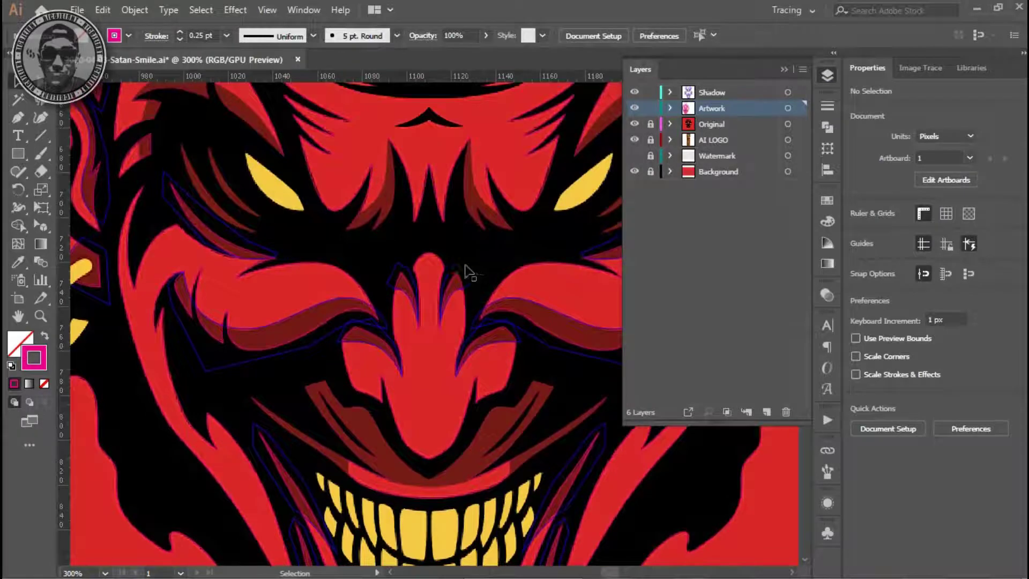
click(387, 277)
click(458, 279)
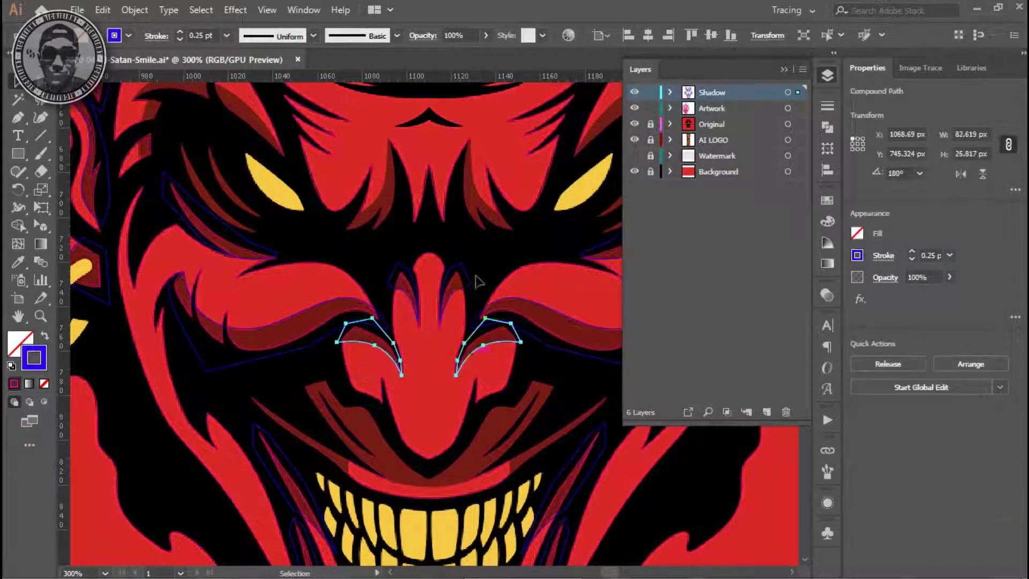
Step: Trim the nose shadows to the nose shape with Pathfinder Divide
key(v)
click(499, 370)
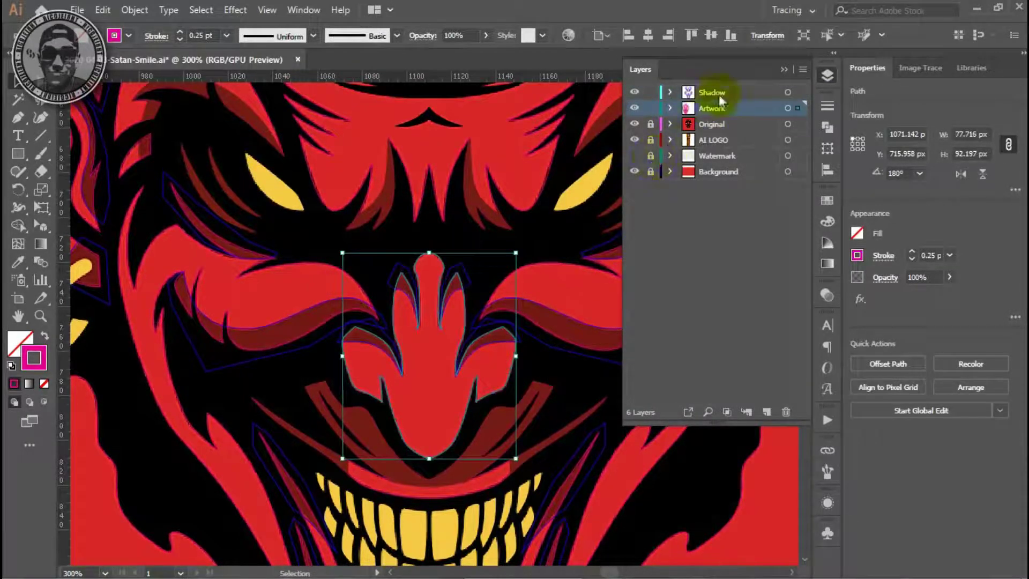
shift+click(459, 281)
click(828, 127)
click(653, 179)
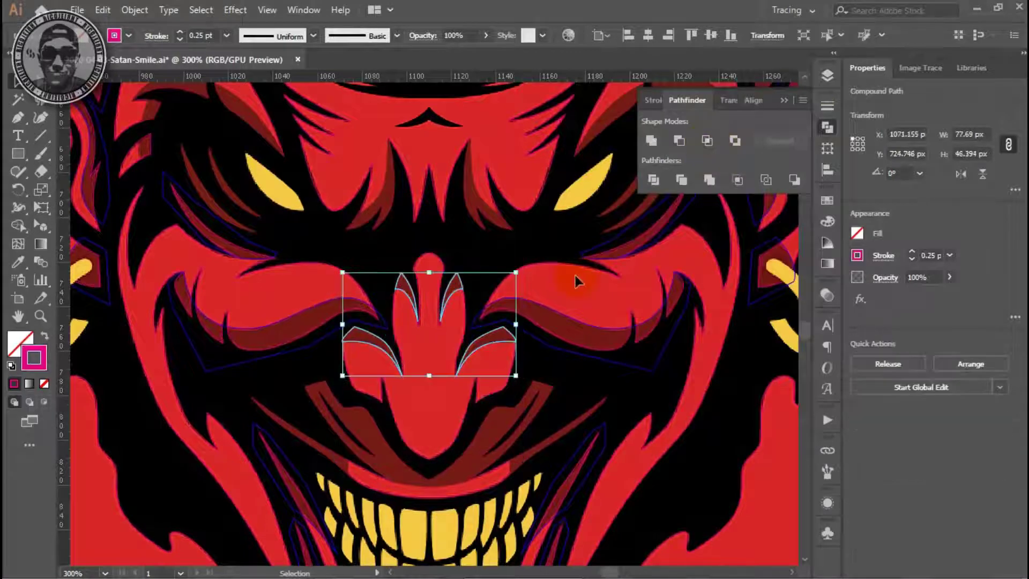
Step: Fill the nose shadows dark red and give the nose the red background colour
key(i)
click(493, 423)
key(ctrl+z)
key(ctrl+minus)
key(ctrl+minus)
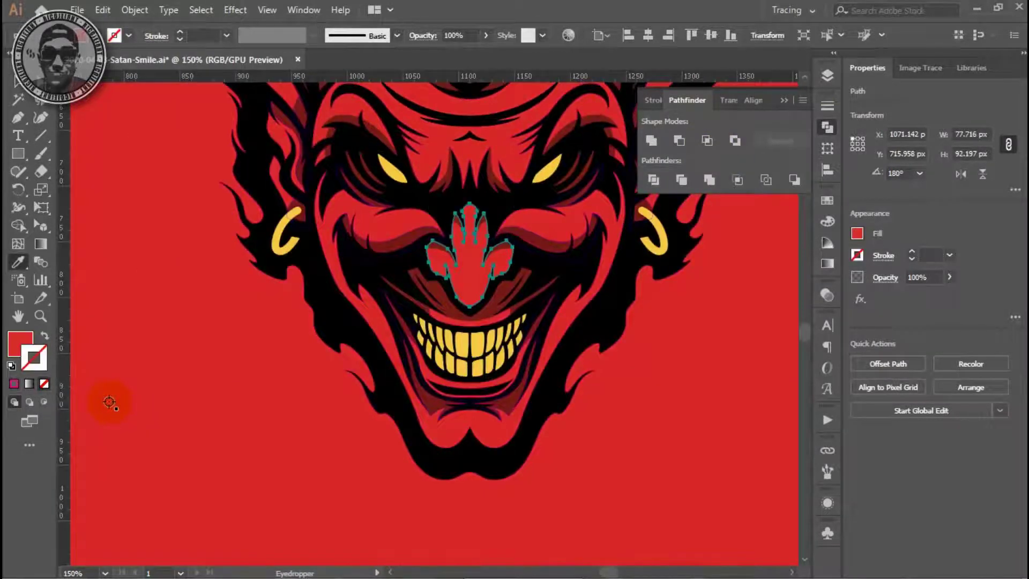
click(452, 264)
click(451, 264)
key(ctrl+shift+a)
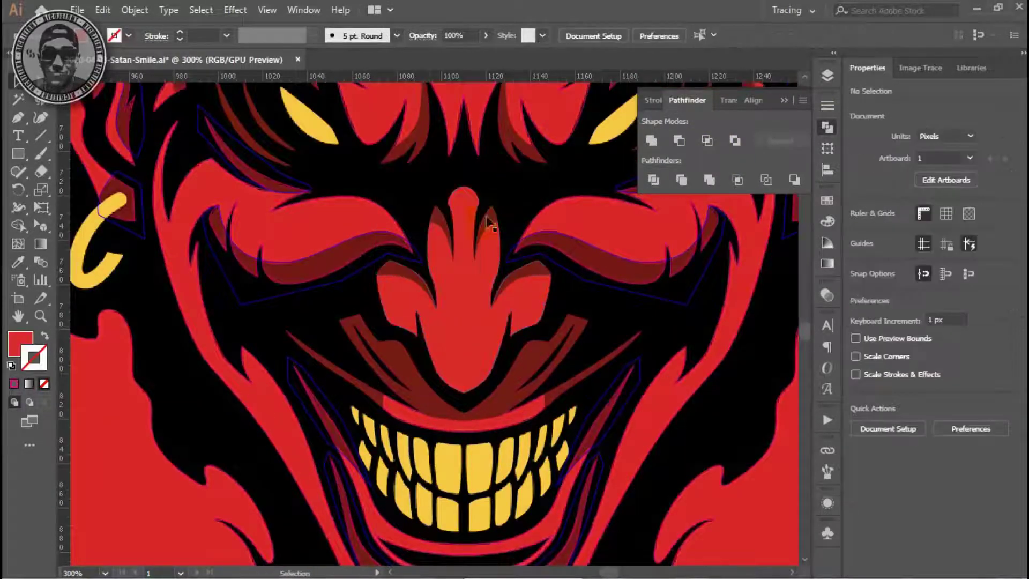
Step: Select the eye-mask shadow compound path, then the mouth compound path below
click(303, 300)
scroll(396, 326, up, 3)
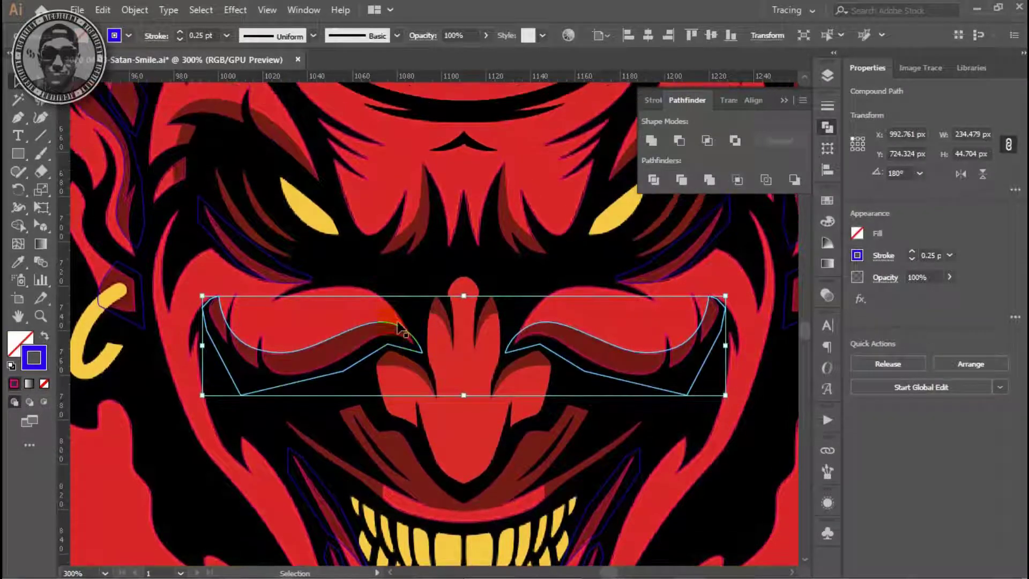
scroll(398, 327, up, 1)
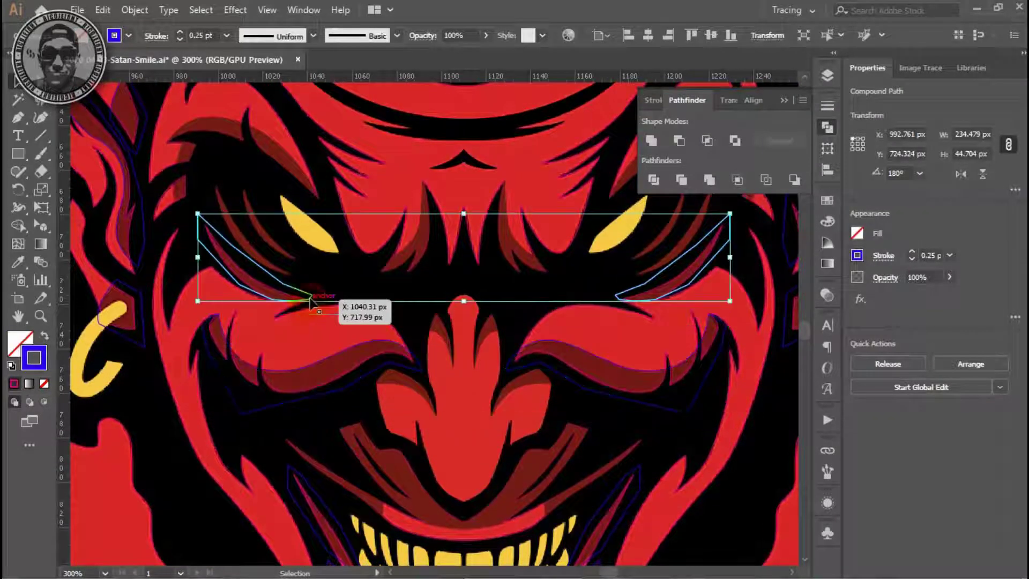
key(a)
key(v)
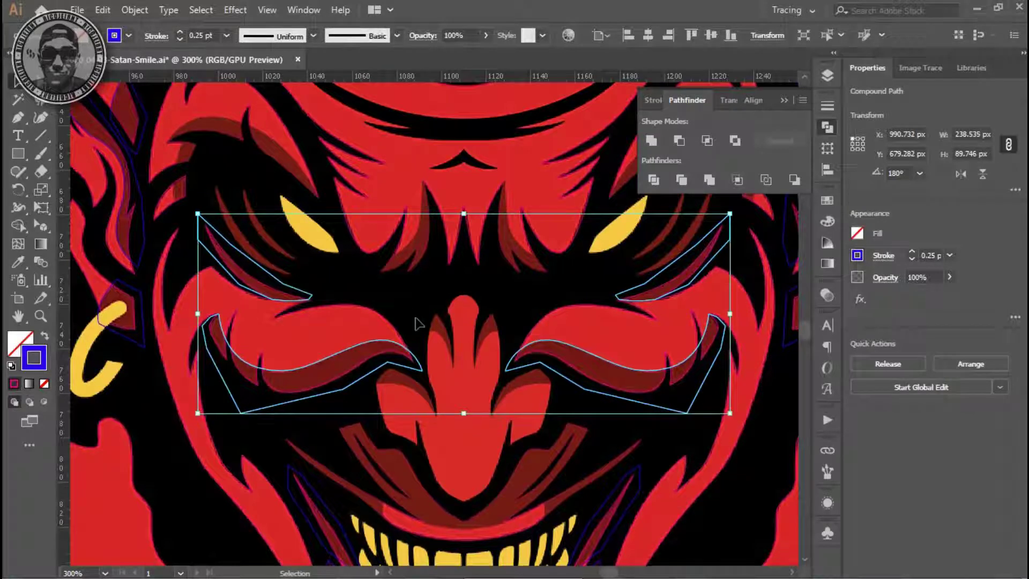
scroll(397, 321, down, 4)
click(328, 370)
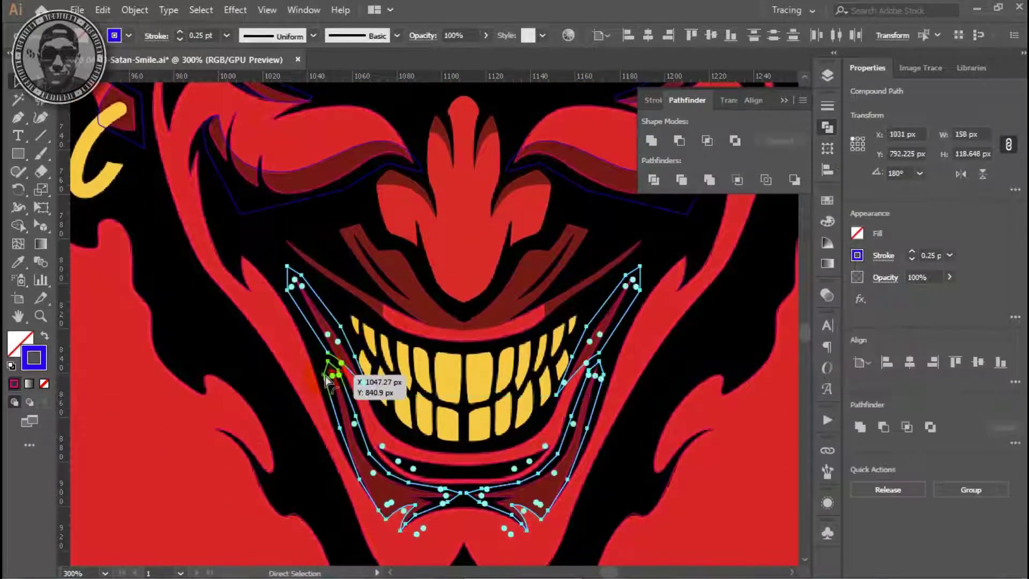
Step: Ungroup the mouth shapes and Intersect them to trim the shadows to the lips
click(620, 317)
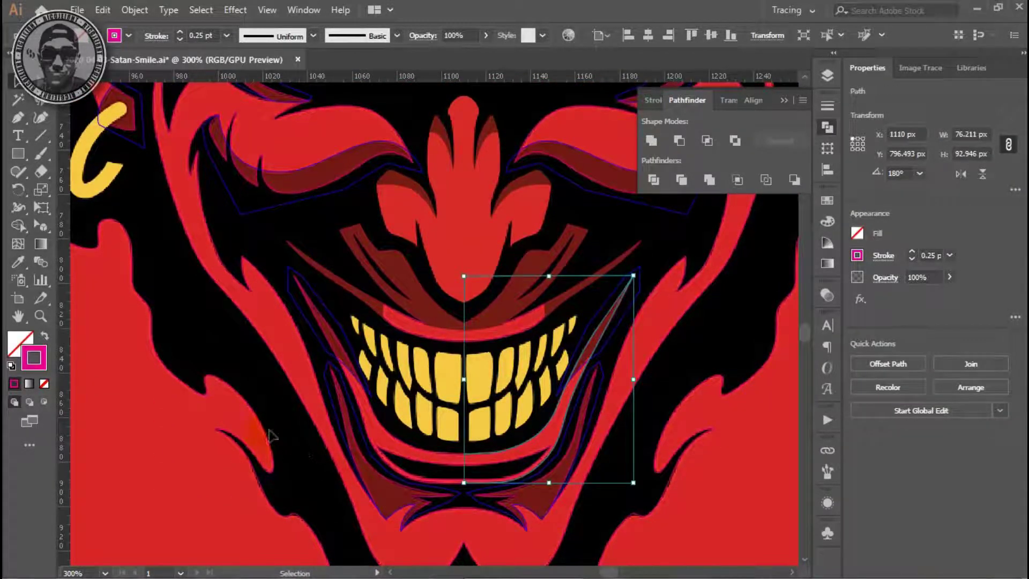
click(433, 458)
right_click(433, 454)
click(469, 260)
click(492, 470)
click(492, 458)
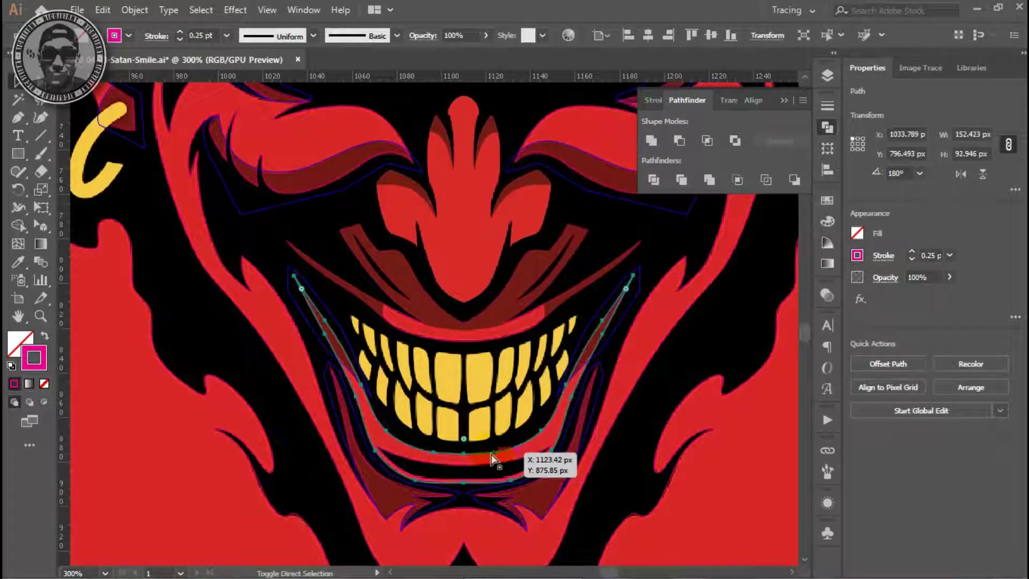
shift+click(620, 333)
click(707, 140)
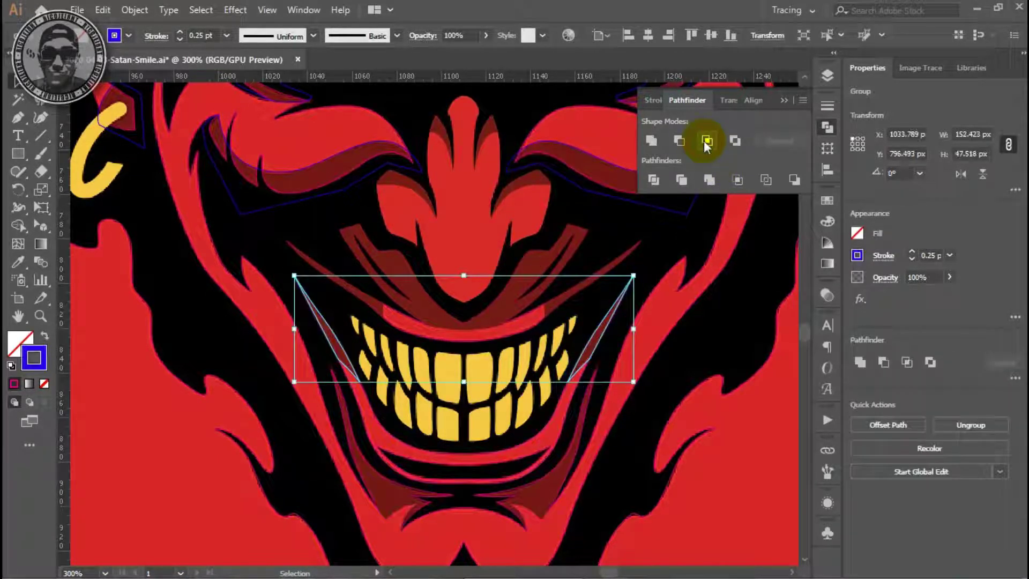
click(705, 142)
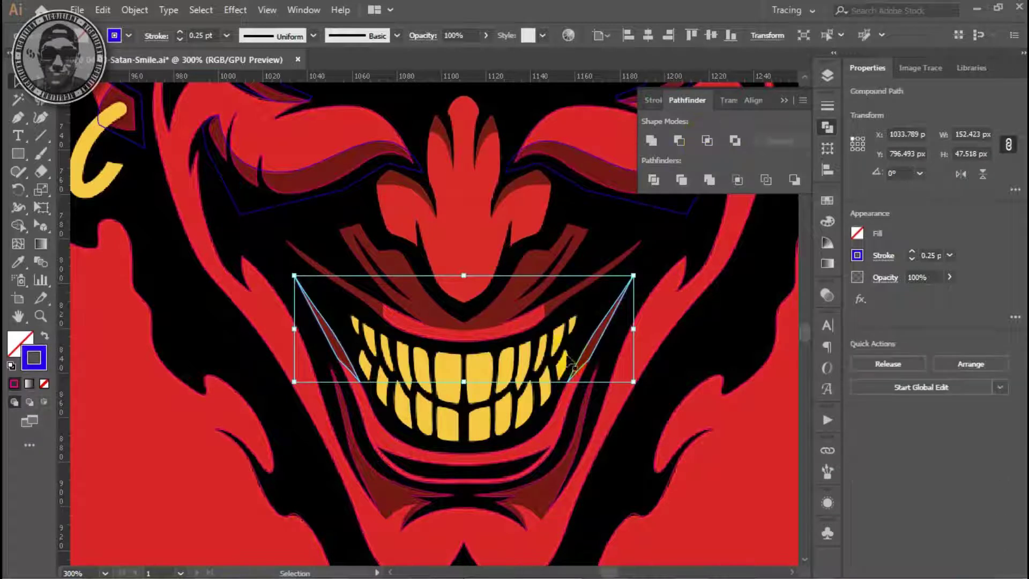
Step: Combine the selected mouth outline paths into one compound path with Ctrl+8
scroll(584, 411, down, 1)
shift+click(584, 411)
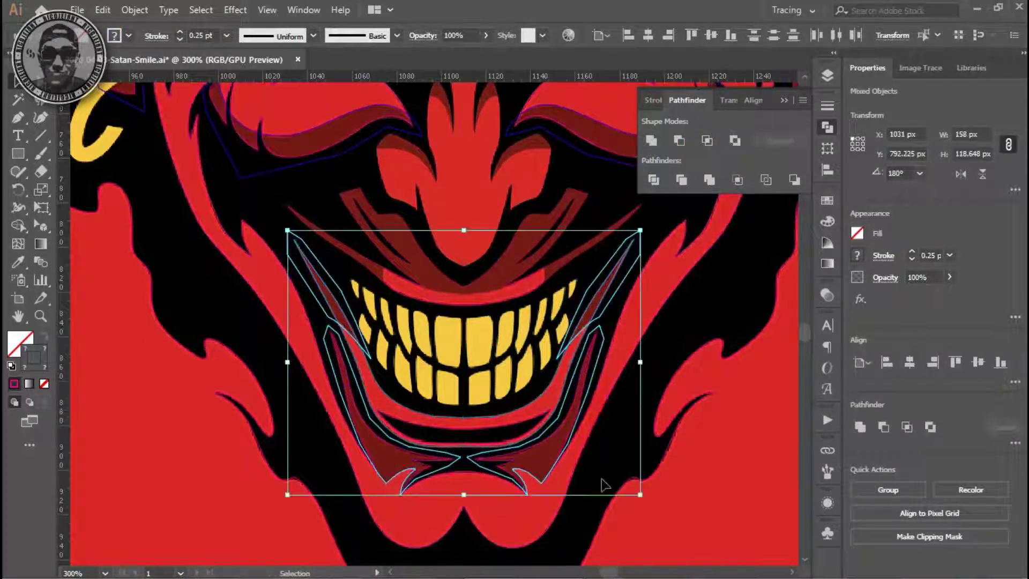
click(614, 316)
click(621, 327)
click(616, 297)
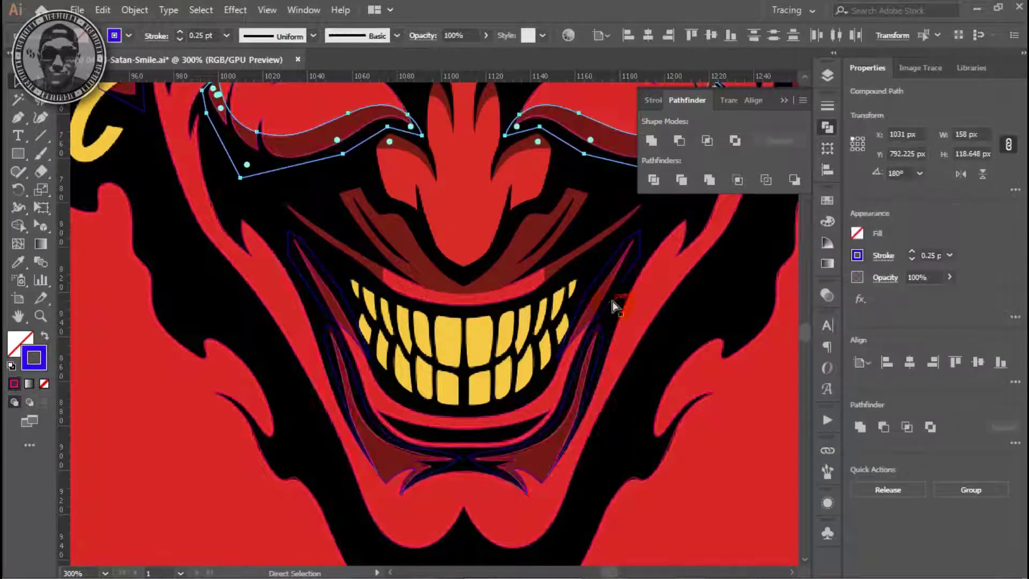
click(603, 320)
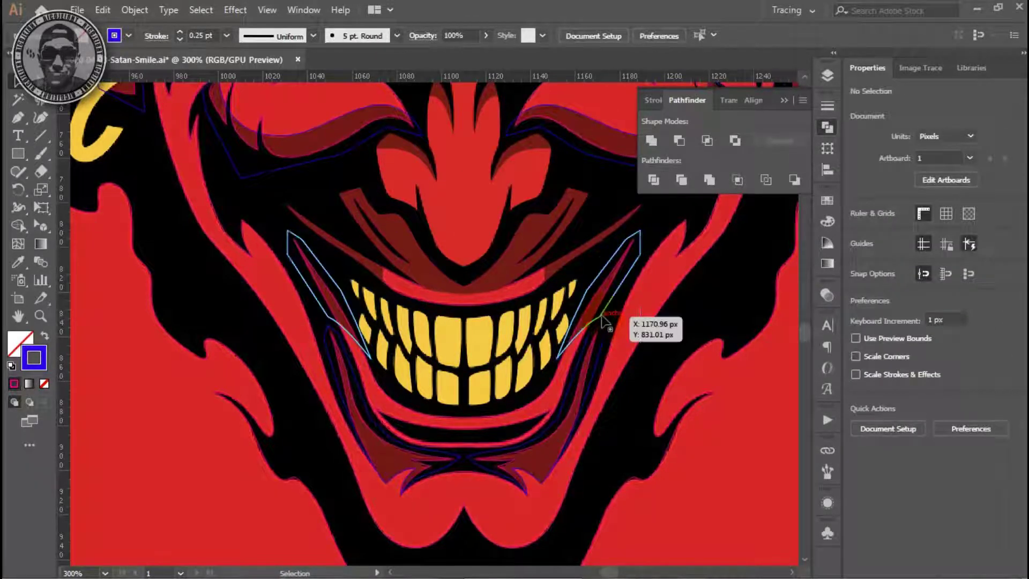
click(600, 308)
click(435, 421)
right_click(434, 420)
click(476, 429)
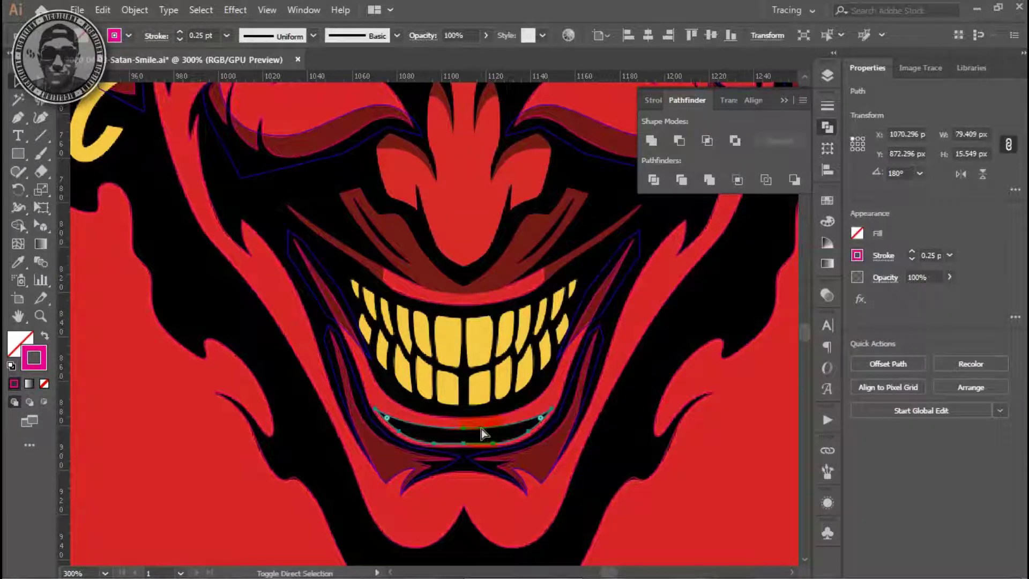
shift+click(592, 324)
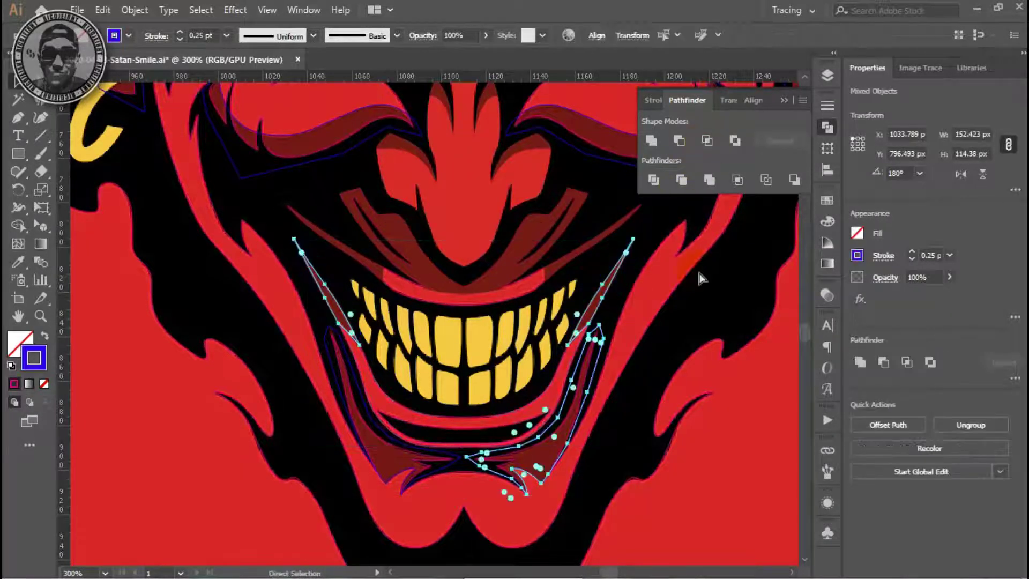
shift+click(601, 332)
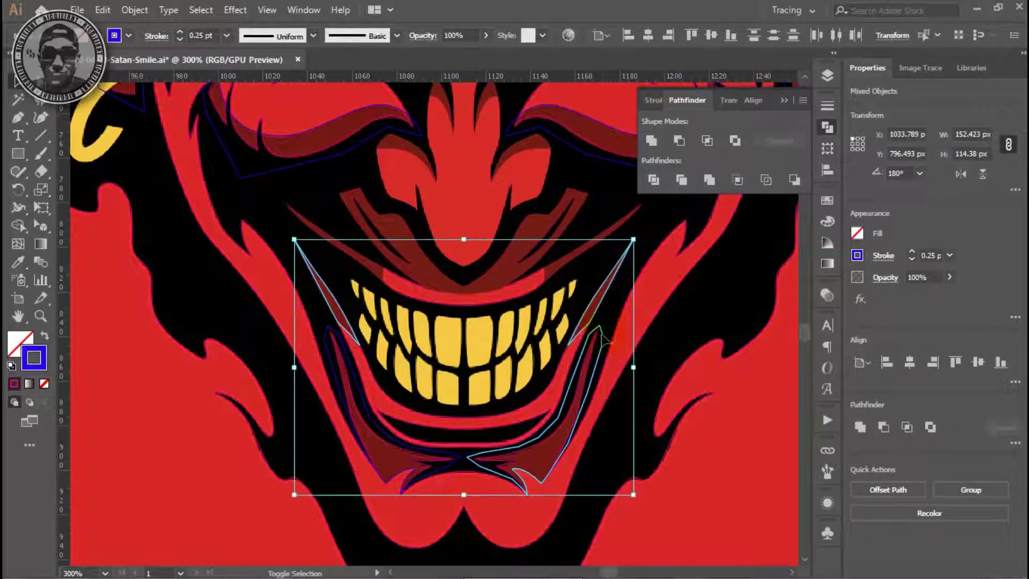
key(ctrl+8)
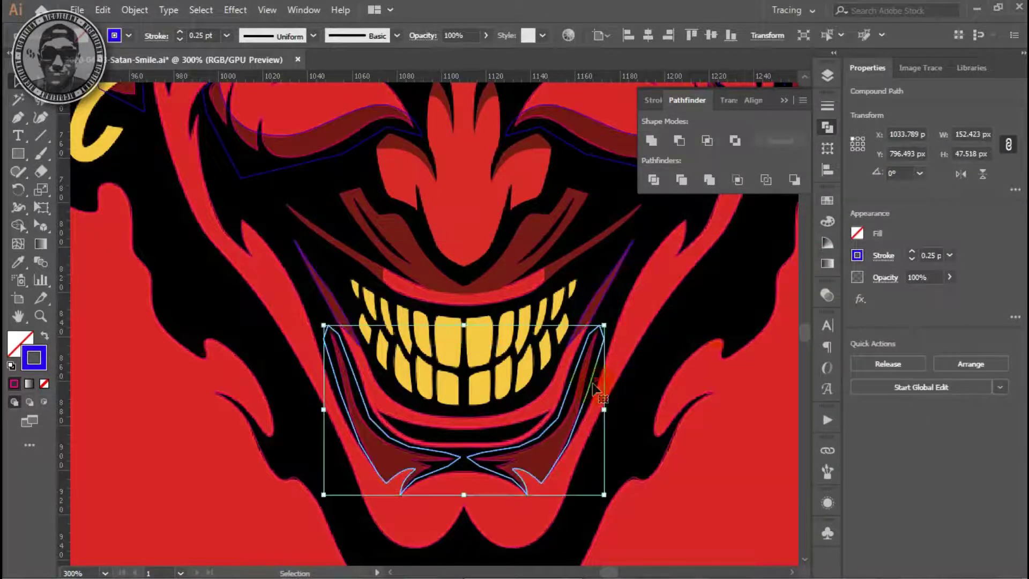
Step: Merge the mouth shadows with the brow and eye outlines into one compound path
click(616, 319)
scroll(619, 328, up, 3)
click(306, 202)
click(320, 429)
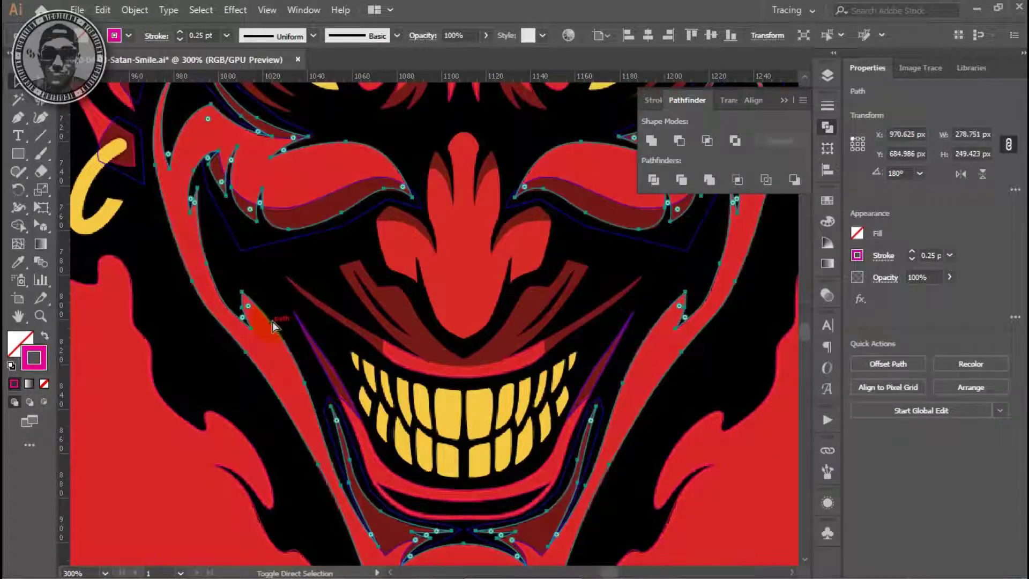
shift+click(272, 250)
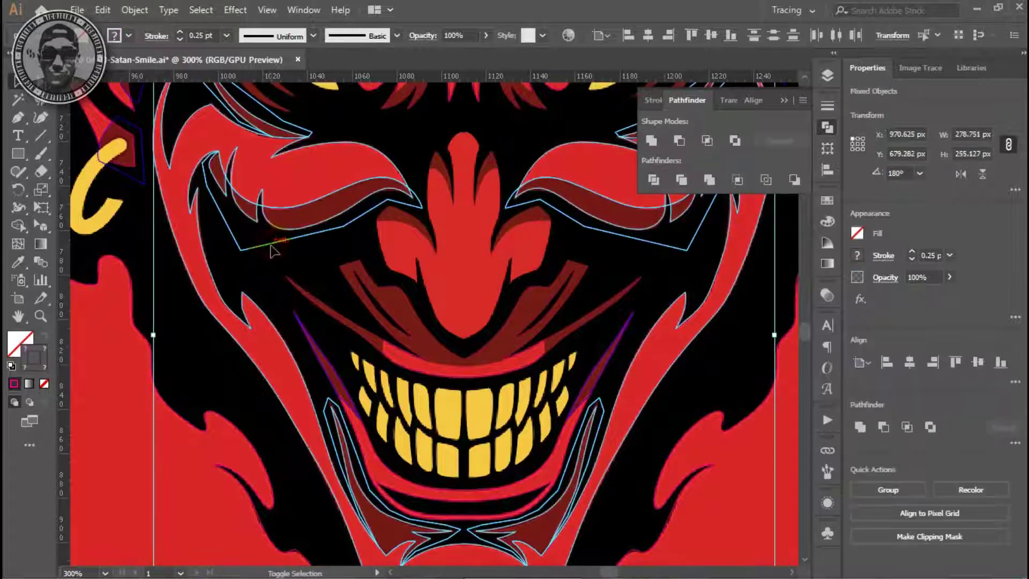
click(706, 141)
key(ctrl+minus)
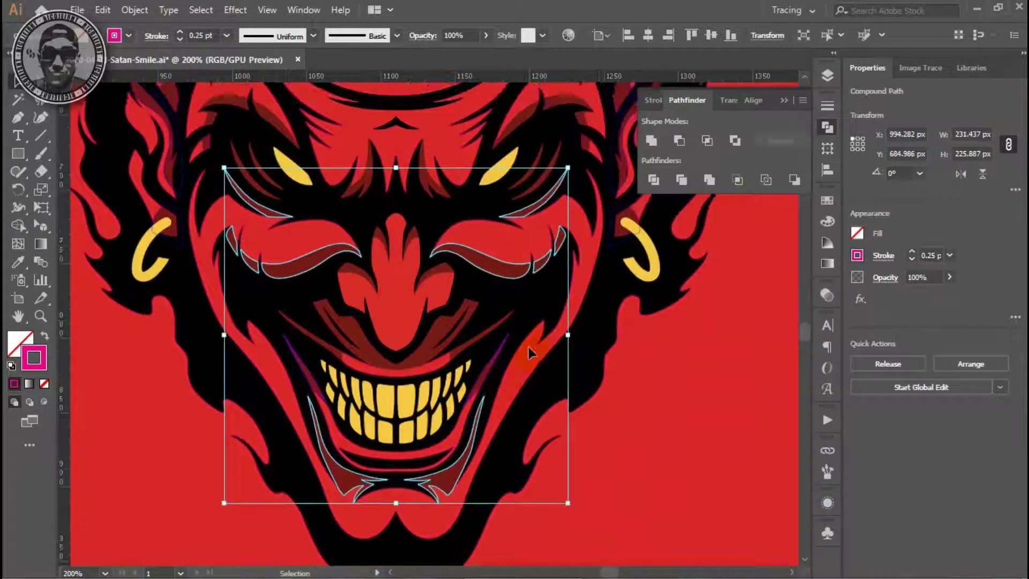
Step: Sample dark red into the shadow compound path's fill with the Eyedropper
key(i)
click(433, 335)
key(v)
scroll(522, 303, up, 2)
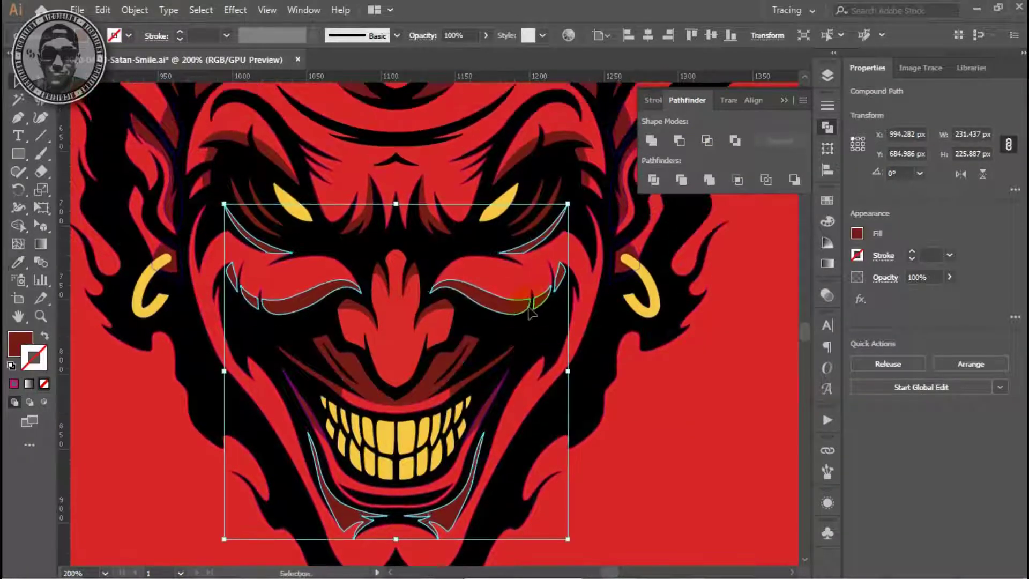
click(651, 407)
click(504, 403)
Step: Gather the lip, cheek, brow and nose shadow outlines into one compound path
key(i)
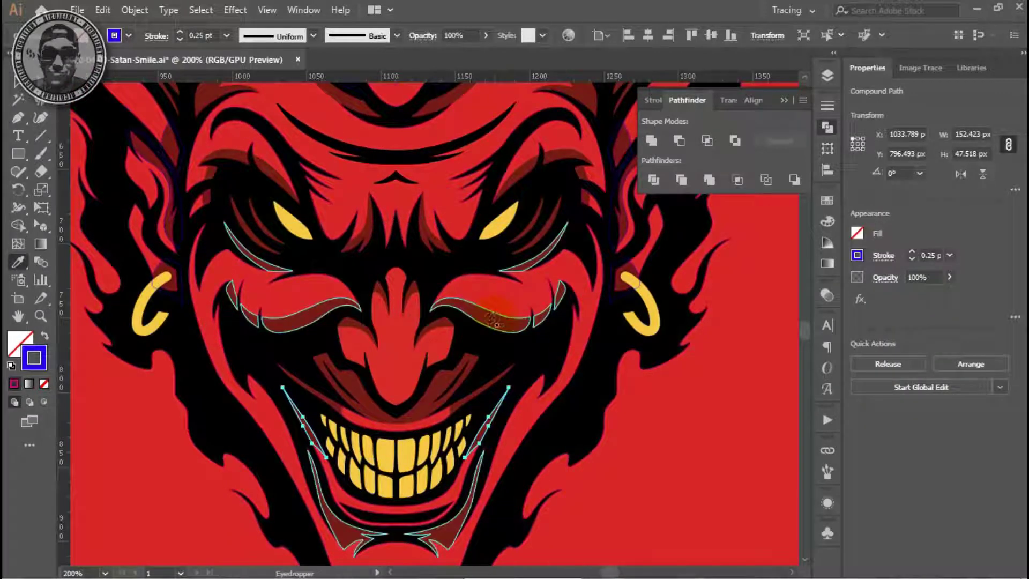
click(492, 325)
click(496, 424)
shift+click(500, 385)
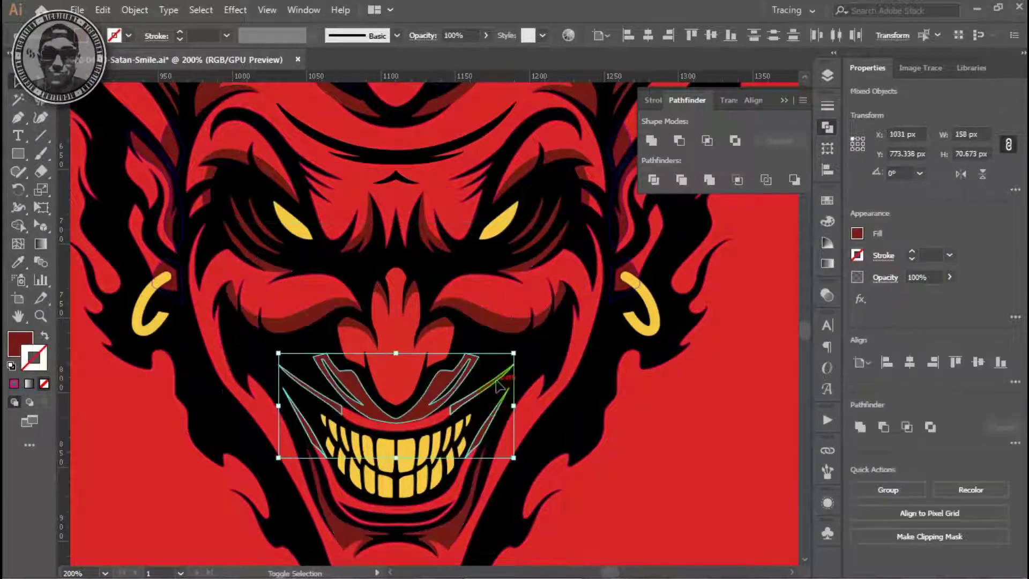
shift+click(489, 325)
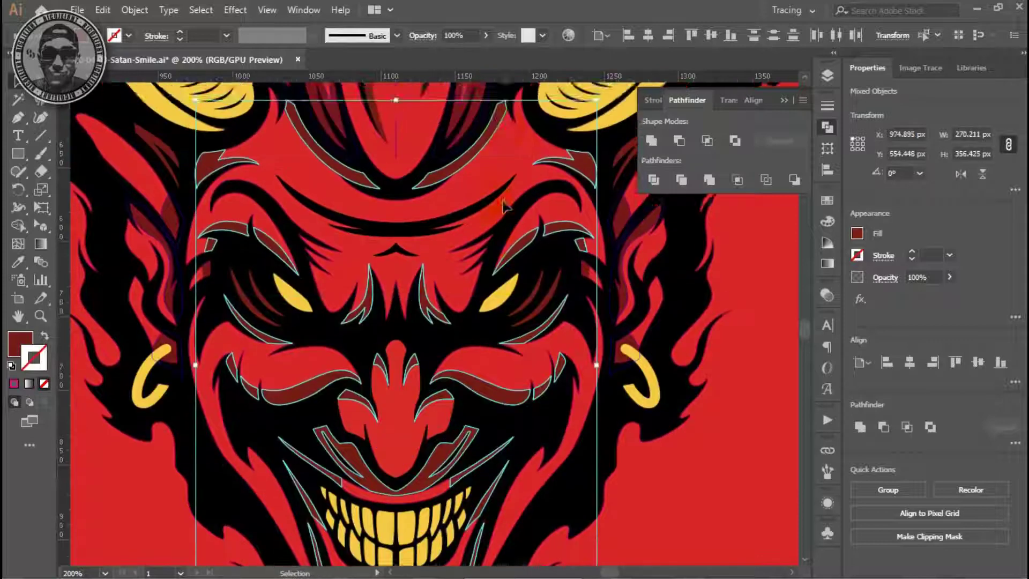
scroll(545, 291, up, 5)
key(a)
shift+click(545, 291)
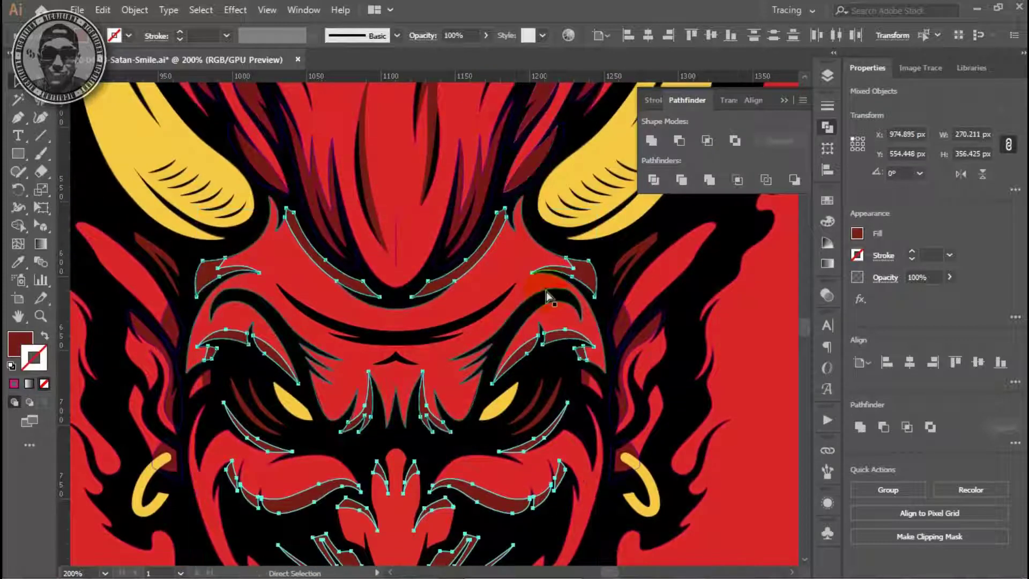
key(ctrl+8)
key(v)
Step: Subtract the black brow curve from the face outline with Minus Front
scroll(579, 343, down, 2)
scroll(579, 343, up, 1)
scroll(615, 394, up, 1)
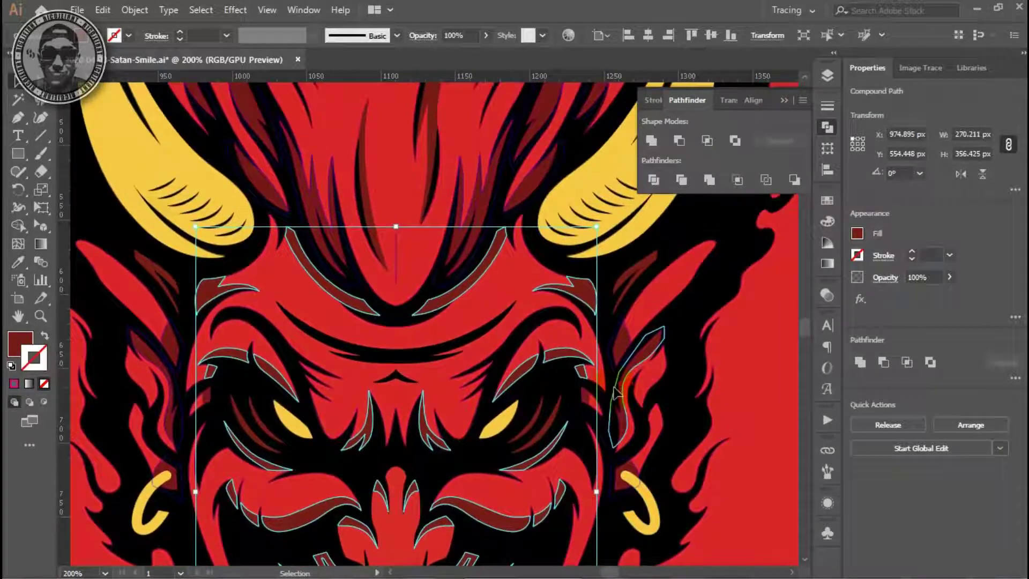
click(607, 273)
click(496, 322)
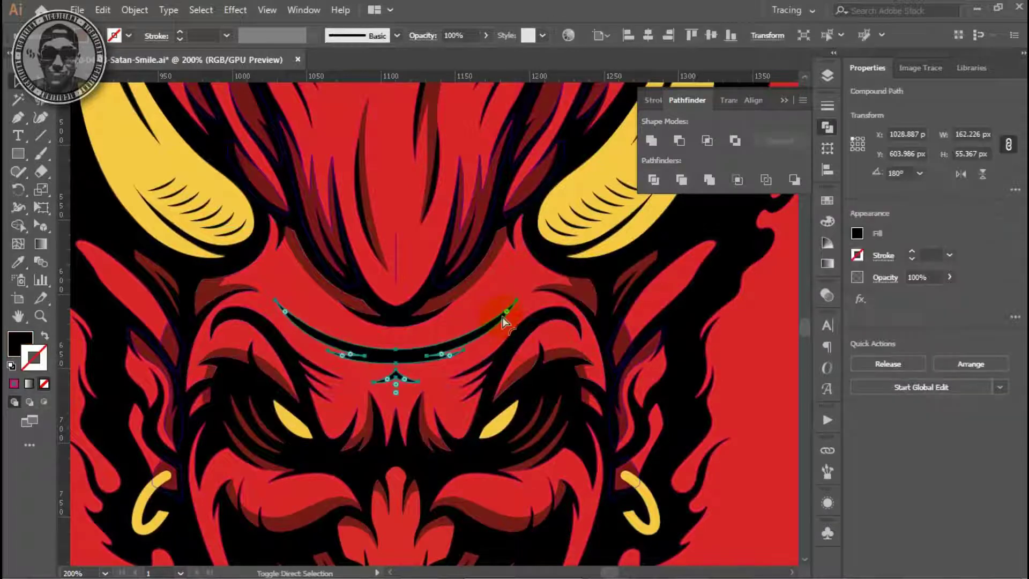
shift+click(529, 266)
click(679, 140)
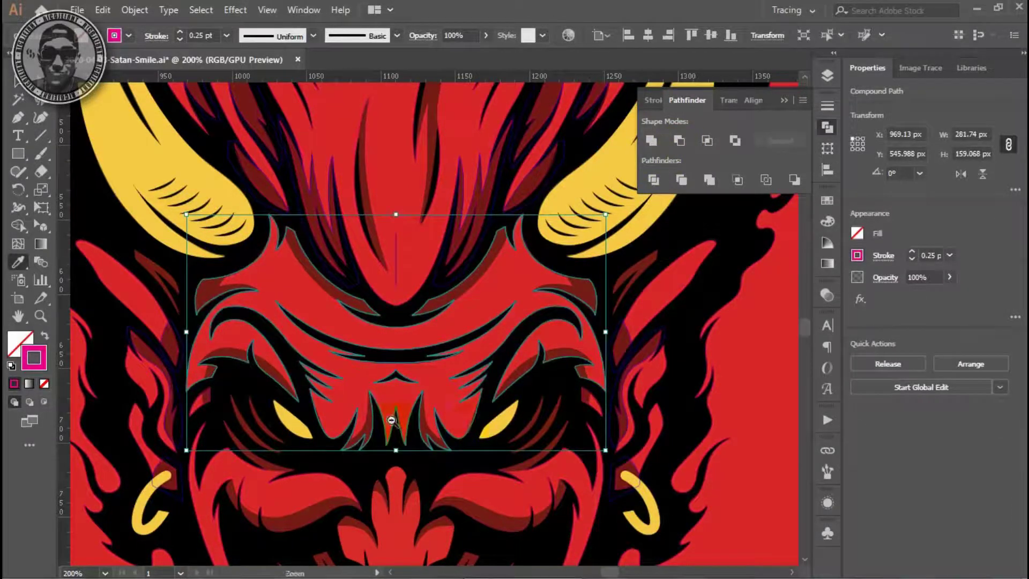
Step: Check the nose shape and upper-face shadow compound path, then deselect
alt+click(393, 422)
click(690, 375)
scroll(589, 383, up, 1)
click(501, 390)
click(512, 242)
key(v)
click(716, 398)
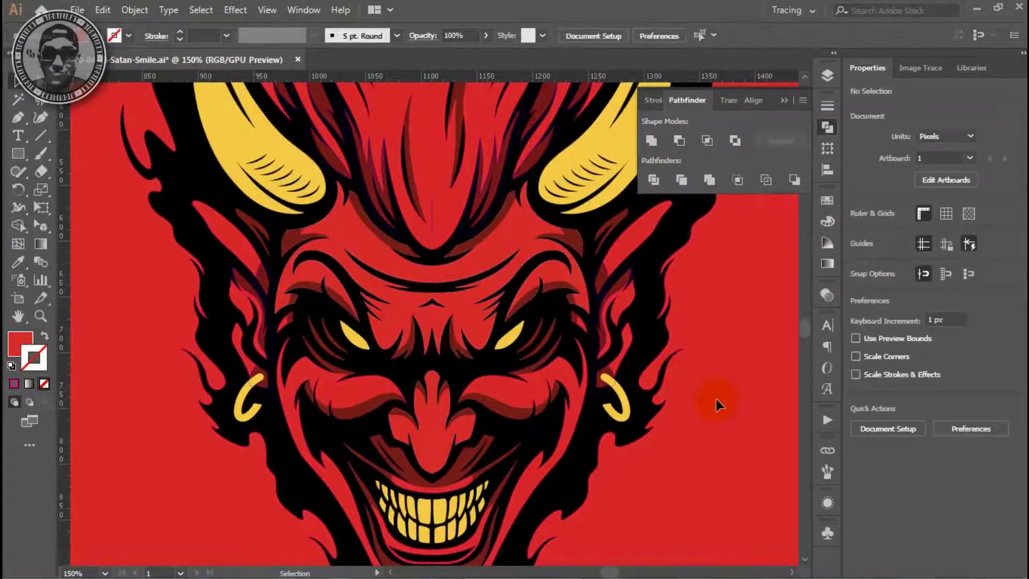
Step: Zoom in on the right ear and Intersect the dark leaf shape with the big flame
scroll(716, 398, down, 1)
drag(606, 378, 598, 328)
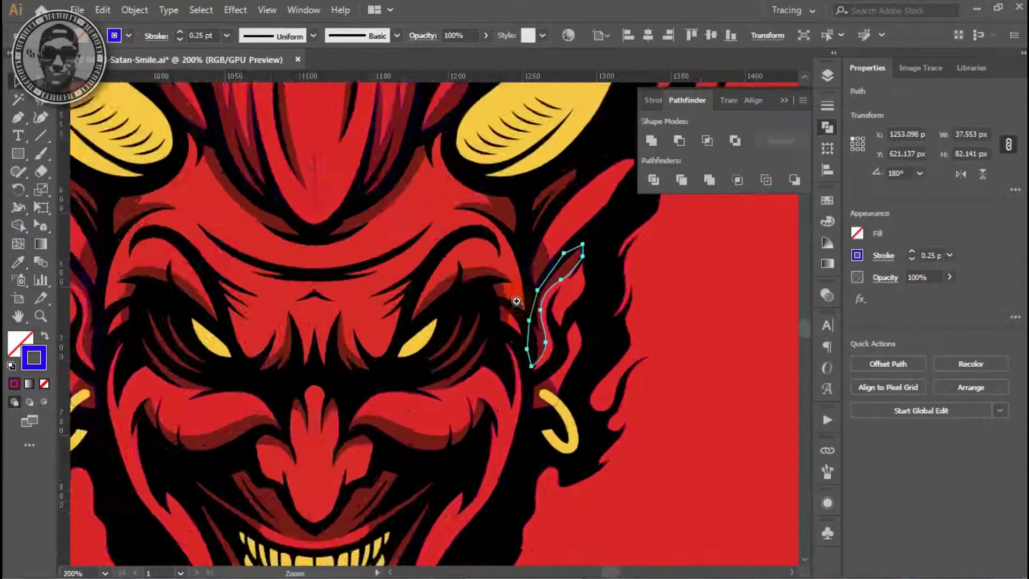
key(z)
click(519, 387)
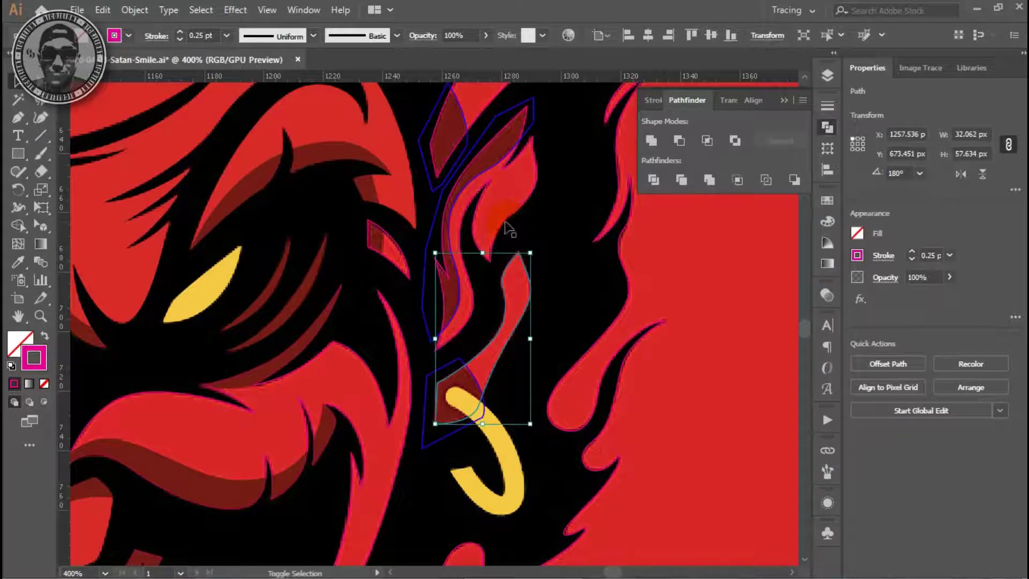
scroll(514, 228, up, 6)
scroll(536, 224, up, 3)
click(538, 222)
click(439, 278)
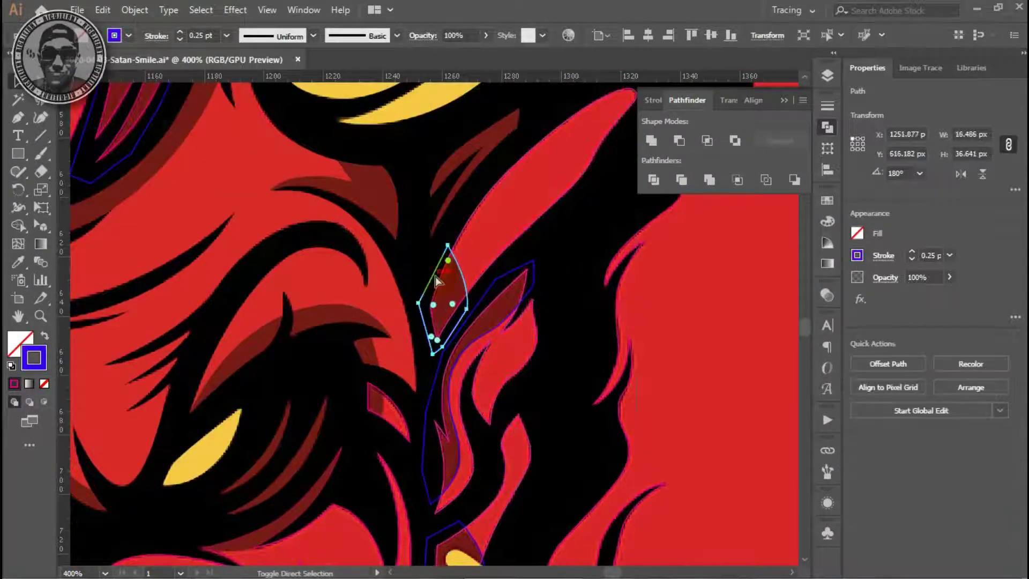
shift+click(476, 214)
click(708, 141)
Step: Intersect a second flame with its dark shape and compound it with the thin outline
click(533, 271)
scroll(556, 340, down, 5)
shift+click(478, 426)
click(707, 141)
shift+click(460, 317)
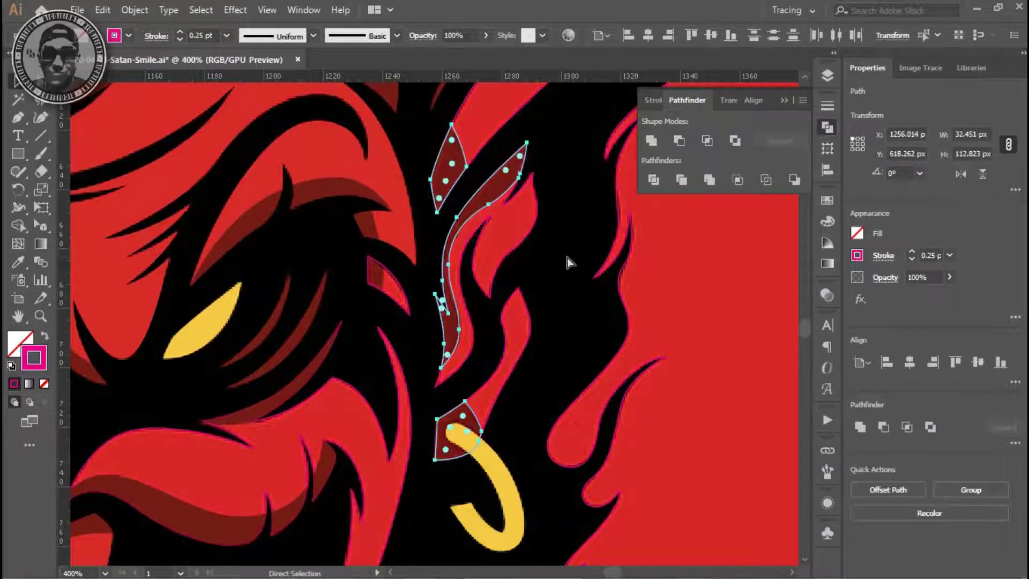
key(ctrl+8)
key(i)
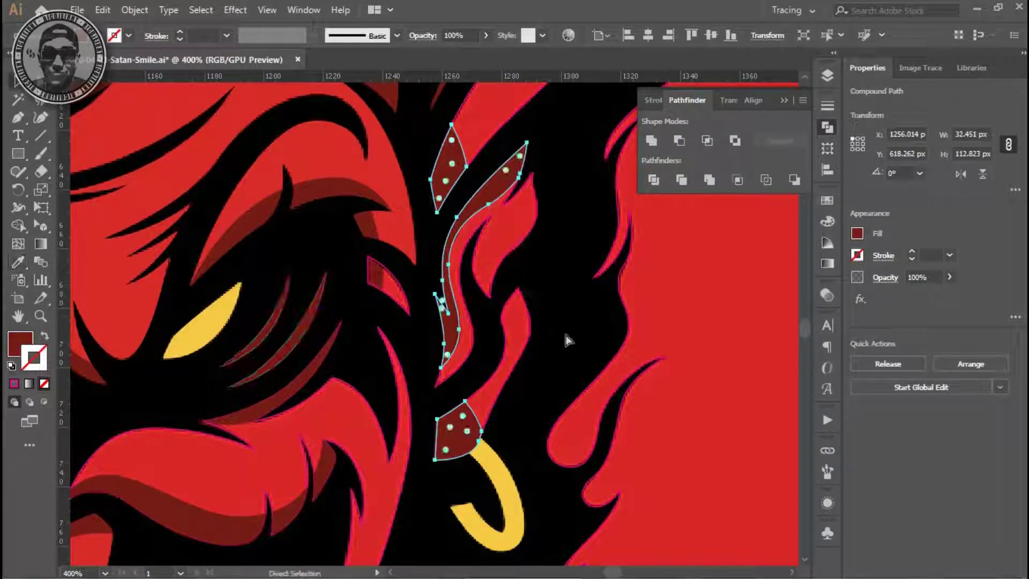
key(ctrl+shift+a)
alt+click(232, 329)
Step: Combine the right-ear flame shapes into one compound path filled with the nose's red
click(664, 310)
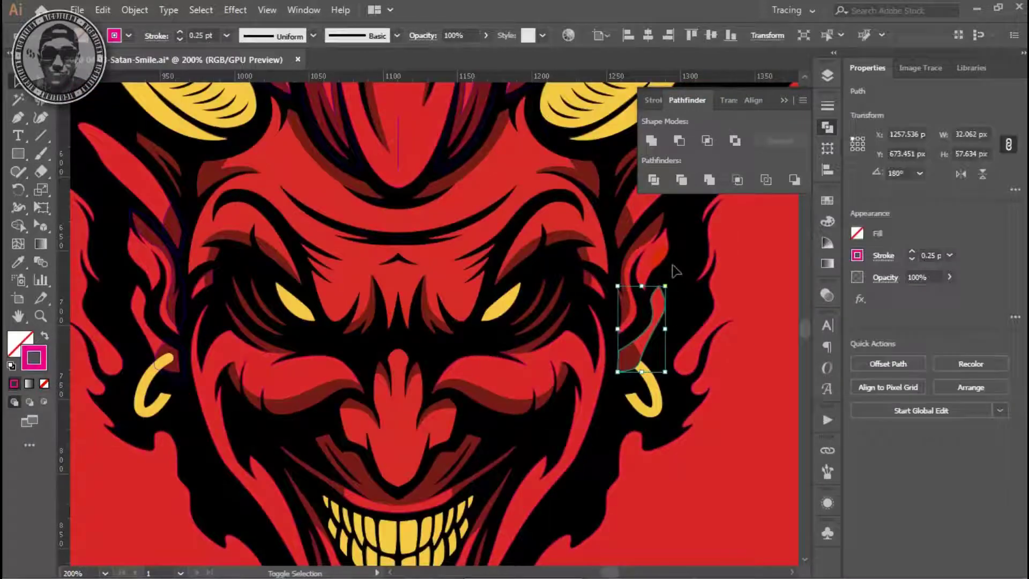
key(ctrl+8)
scroll(694, 287, down, 1)
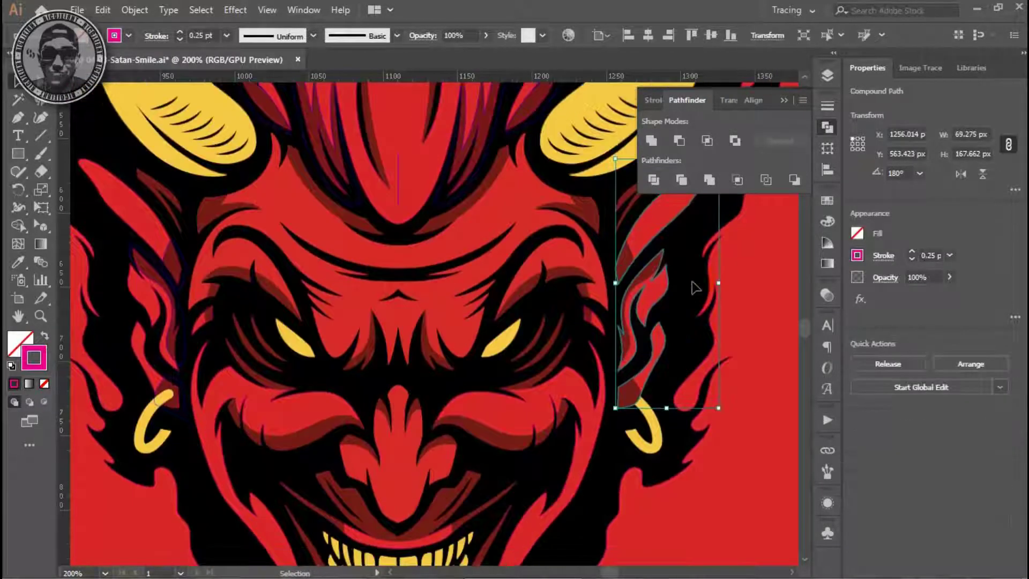
key(i)
scroll(407, 409, down, 4)
click(407, 409)
key(ctrl+shift+a)
scroll(409, 367, up, 3)
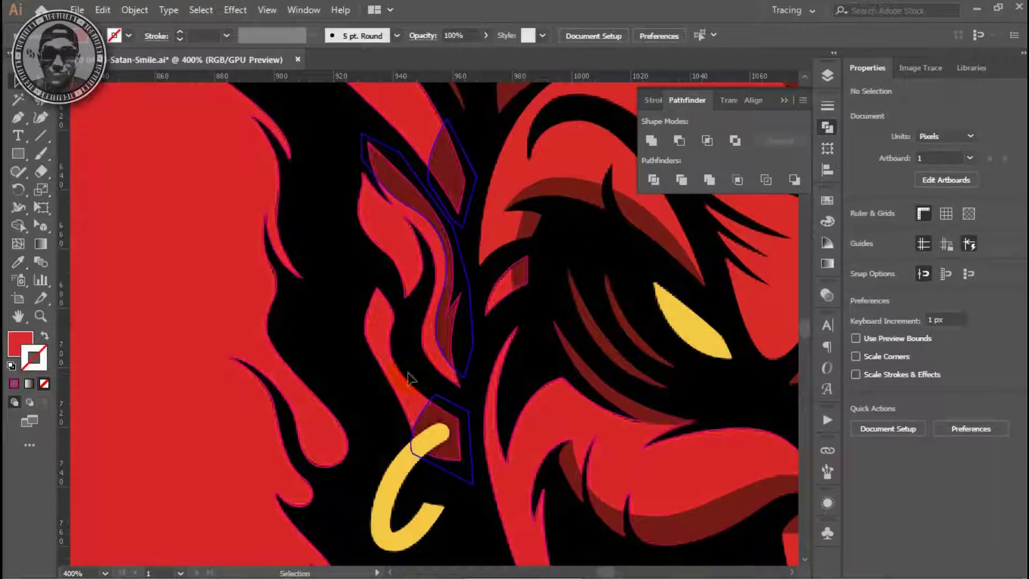
Step: Unite the left ear's flame outline, diamond and top flame into one flame outline
click(415, 311)
shift+click(423, 276)
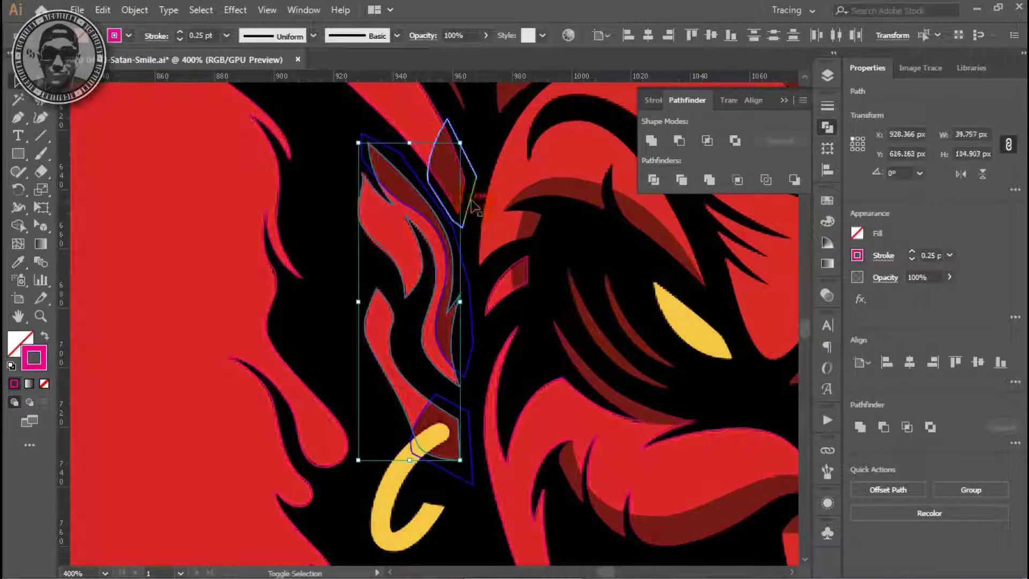
shift+click(382, 113)
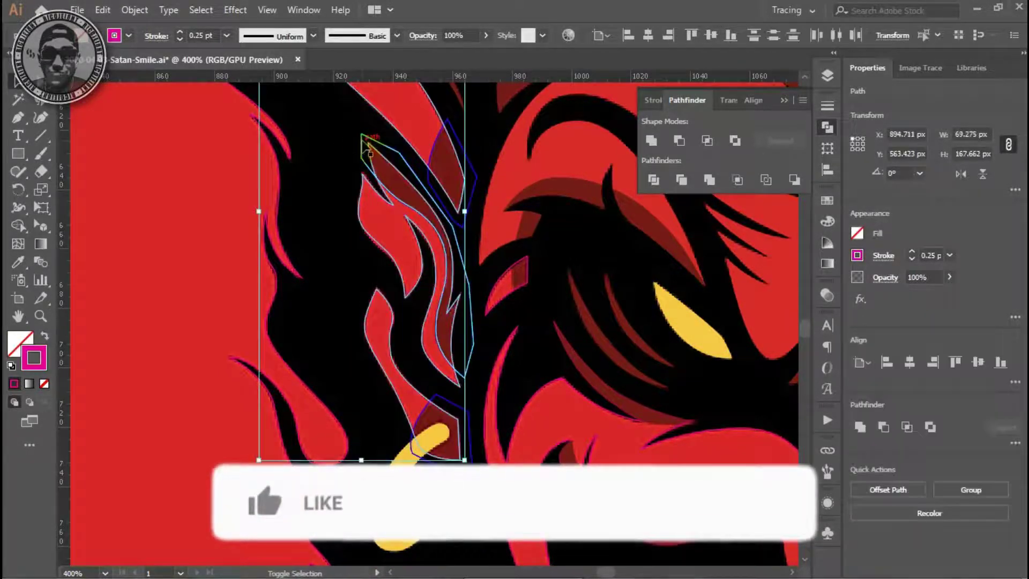
scroll(440, 215, up, 3)
click(441, 218)
shift+click(423, 198)
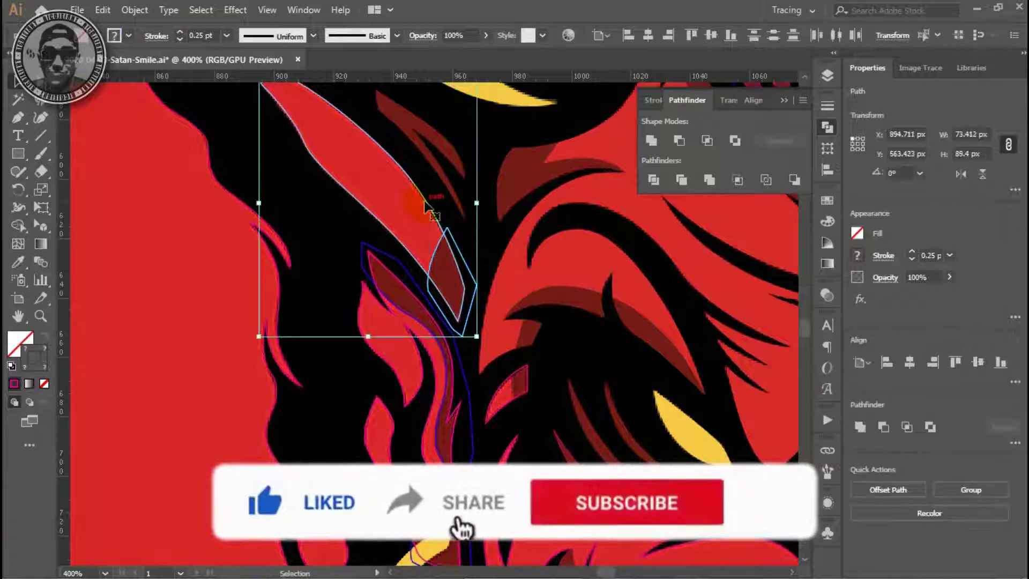
scroll(513, 368, down, 1)
click(450, 257)
shift+click(386, 252)
click(653, 141)
Step: Cut the flame strip with the overlapping bottom shape and make it a compound path
scroll(482, 268, down, 2)
click(429, 434)
shift+click(418, 349)
click(681, 180)
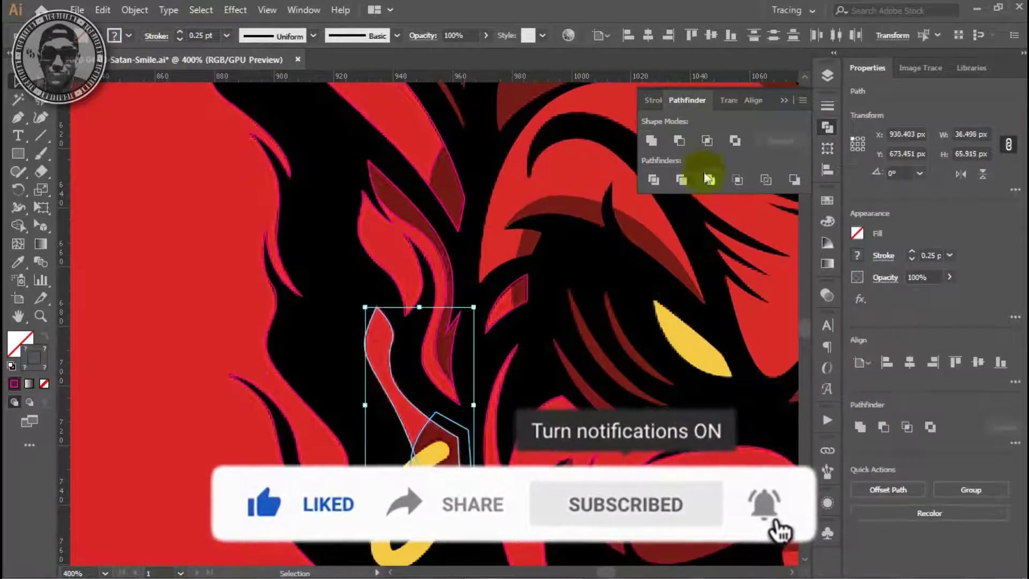
shift+click(437, 172)
key(ctrl+8)
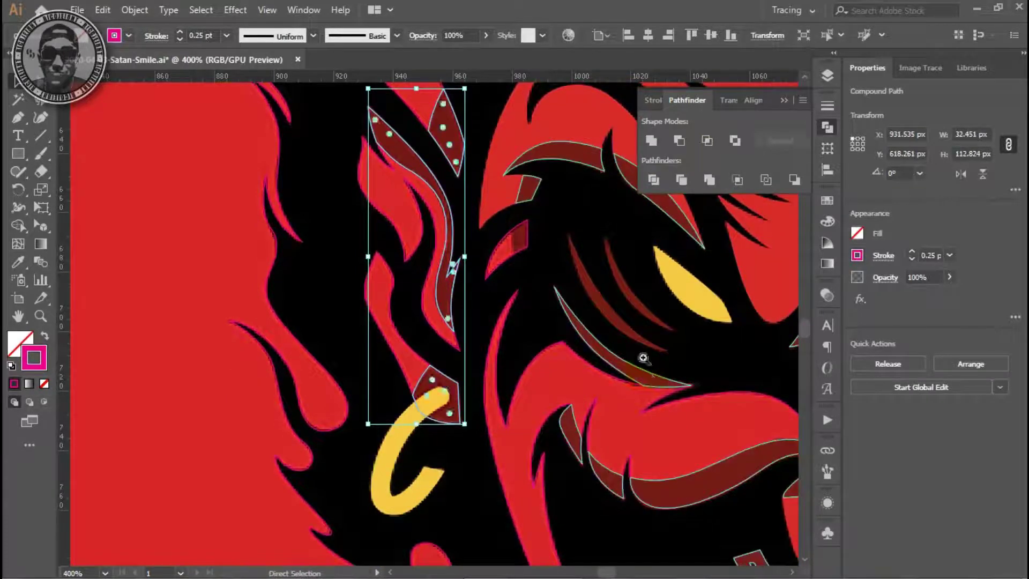
Step: Fill the left-ear flame outline with the nose's dark red
key(ctrl+minus)
key(i)
ctrl+click(280, 316)
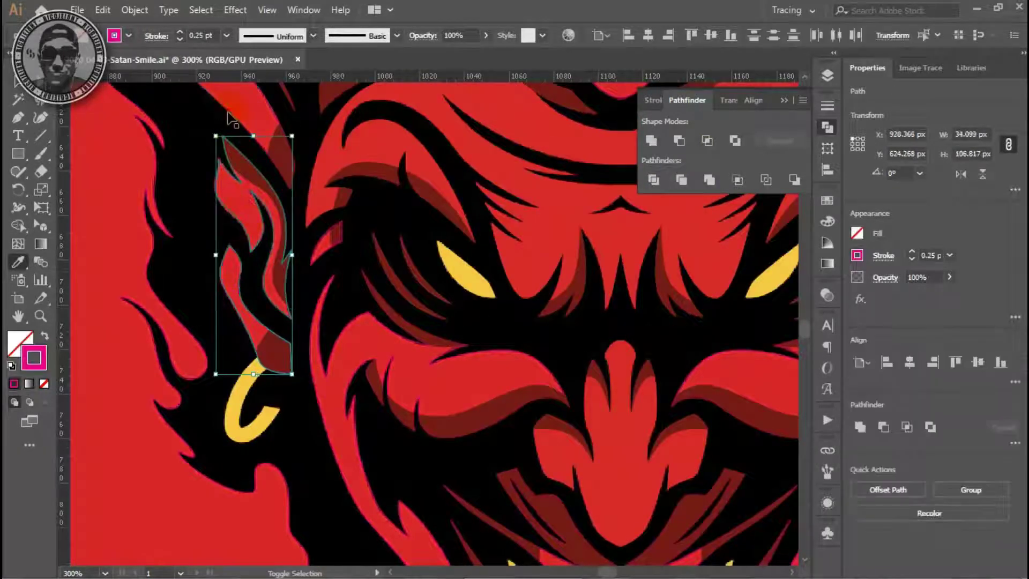
click(614, 481)
key(ctrl+shift+a)
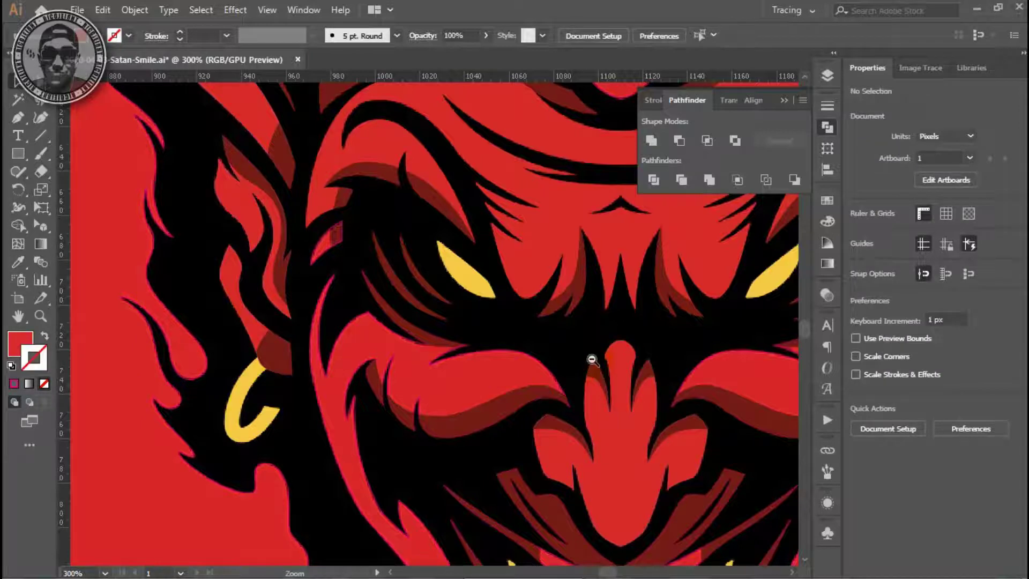
key(ctrl+minus)
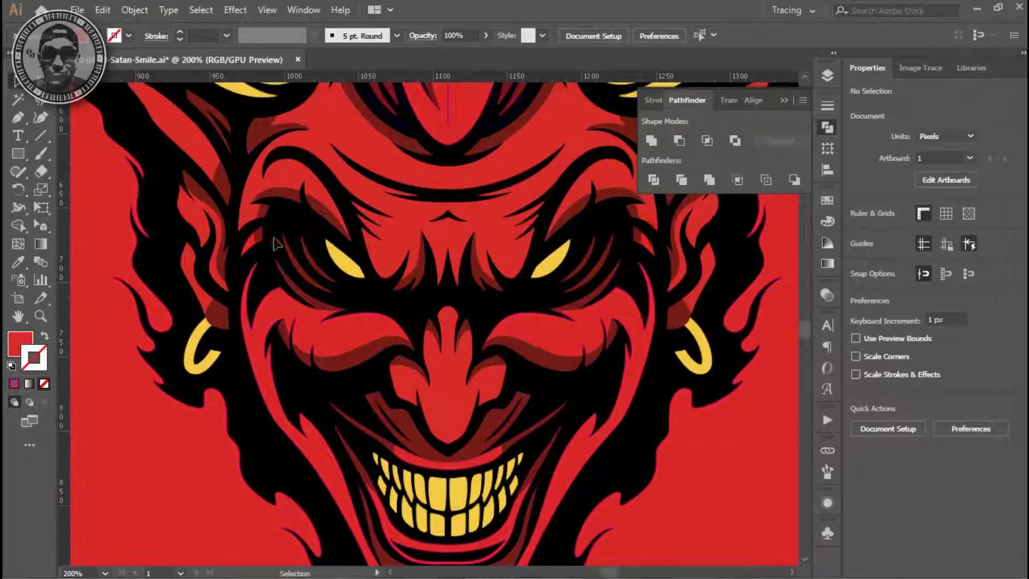
Step: Draw a four-sided cutting shape with the Pen tool beside the left eye
scroll(328, 384, up, 1)
scroll(375, 353, up, 2)
scroll(416, 328, up, 1)
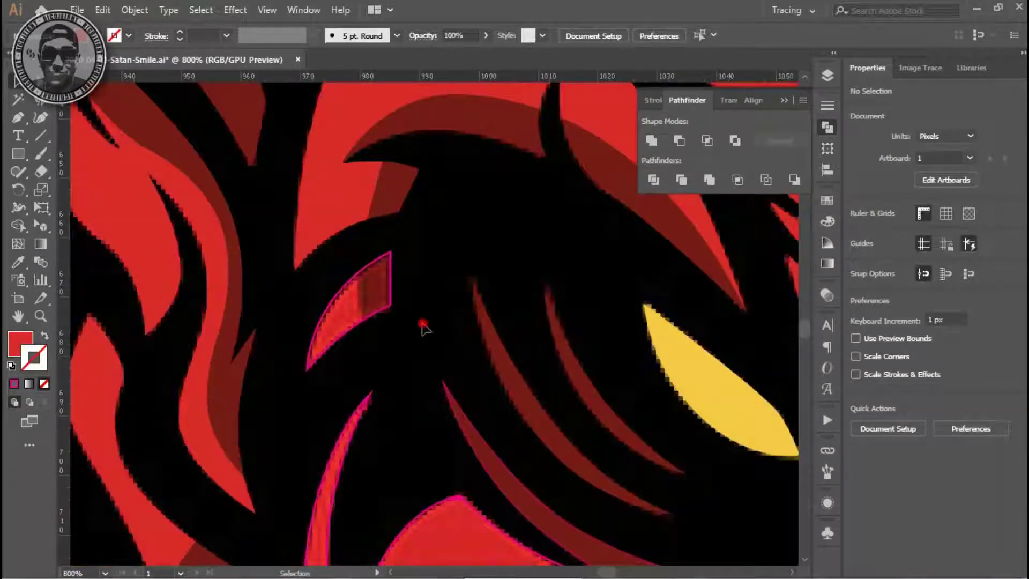
key(p)
click(827, 75)
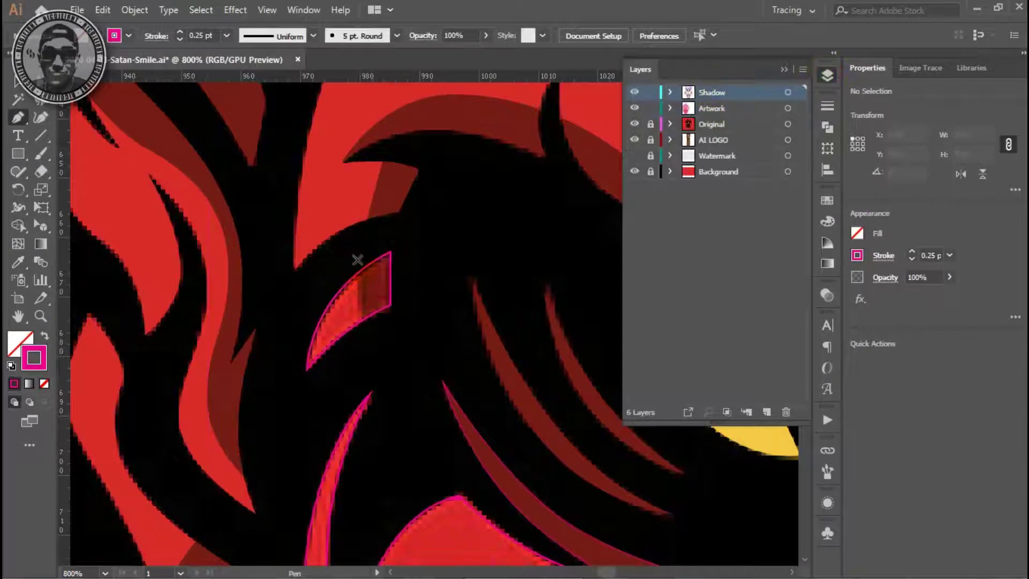
click(362, 333)
click(408, 311)
click(362, 333)
key(v)
Step: Intersect the red crescent with the cutting shape to leave a small dark-red wedge
click(382, 279)
click(343, 341)
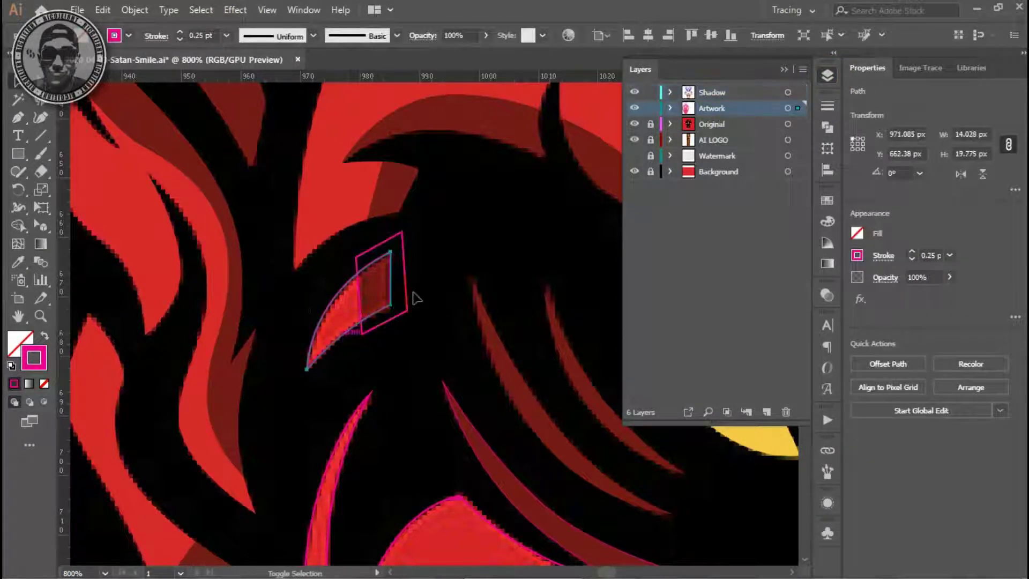
click(826, 127)
click(707, 140)
key(i)
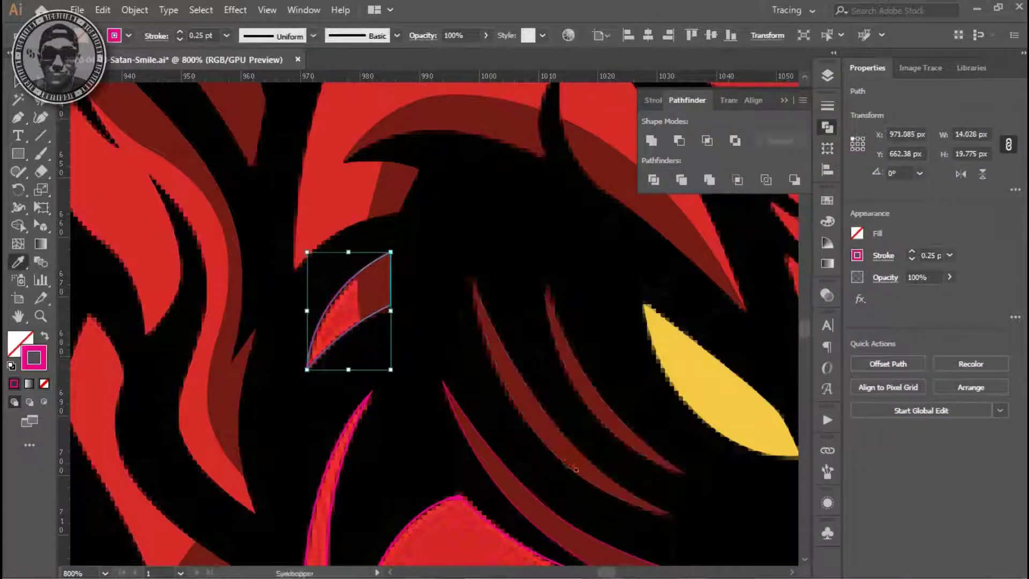
key(ctrl+minus)
key(ctrl+minus)
key(ctrl+minus)
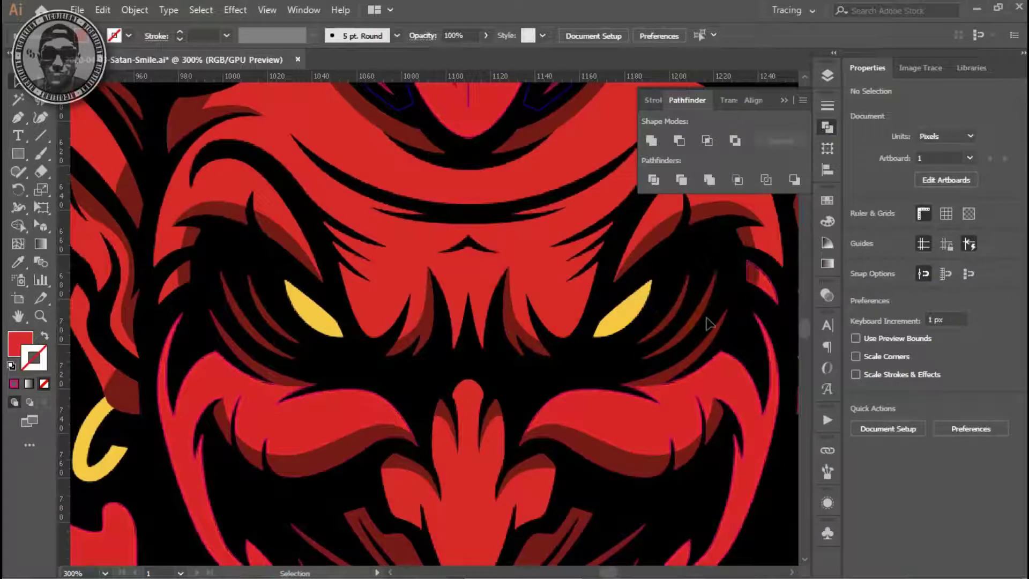
click(757, 276)
scroll(435, 322, up, 2)
scroll(435, 321, up, 2)
Step: Move-copy the shadow wedge 138.915 px to the right eye and reflect it horizontally
click(176, 439)
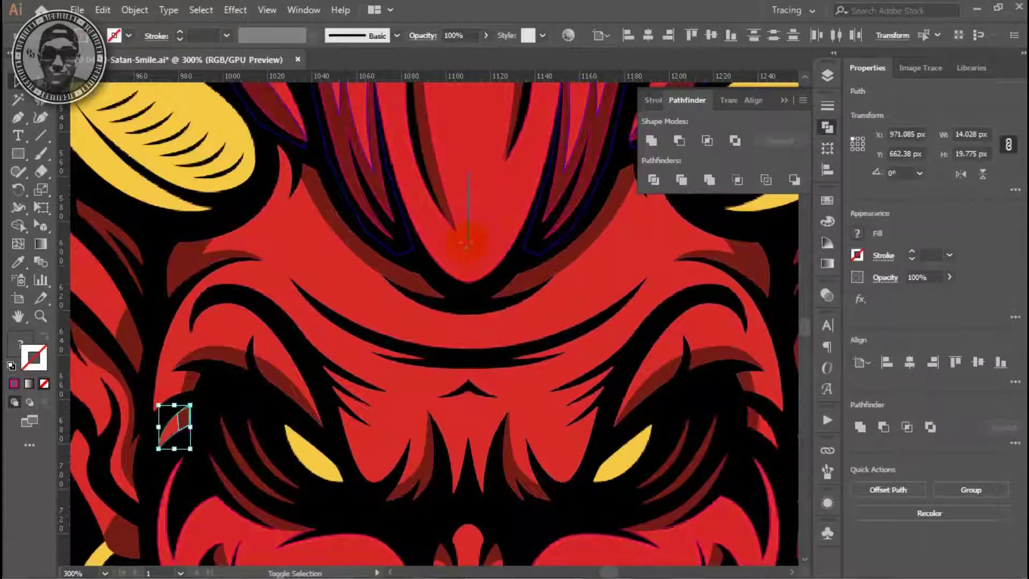
key(Return)
text(138.915)
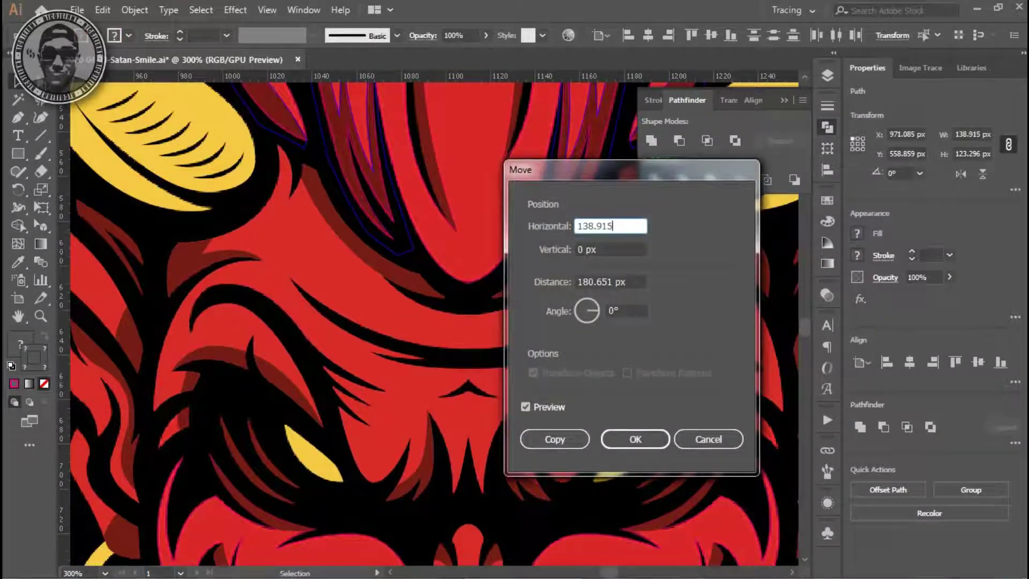
click(551, 440)
key(Return)
Step: Join both eye shadow wedges into one compound path
click(166, 439)
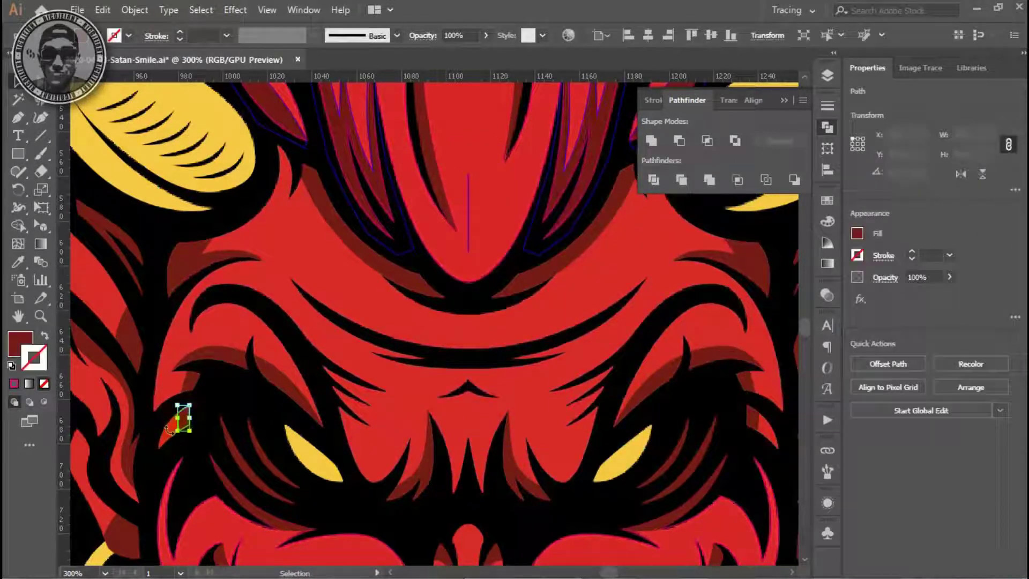
click(182, 415)
shift+click(752, 416)
key(ctrl+8)
shift+click(750, 383)
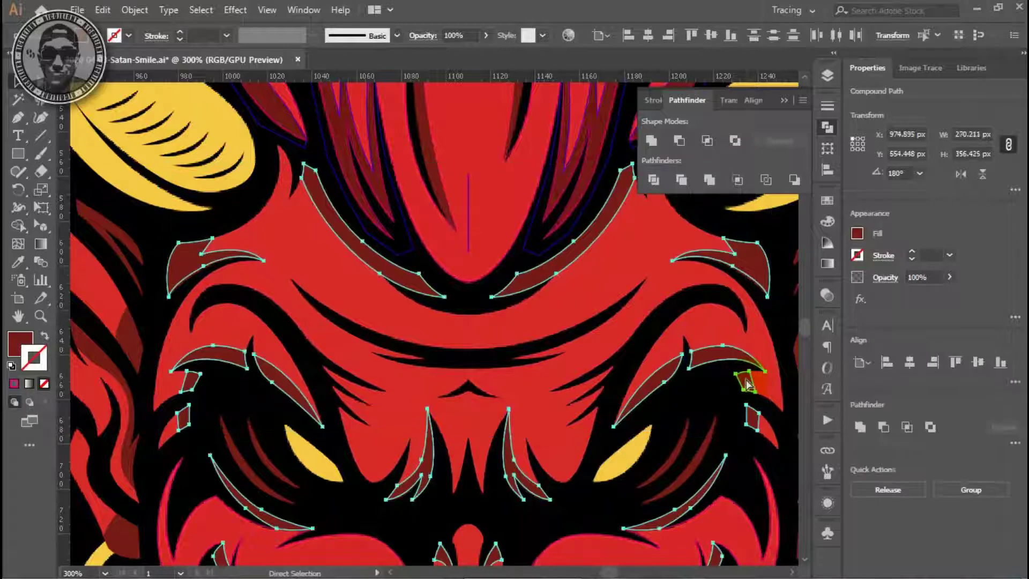
Step: Select the yellow eyes and teeth group on the devil's face
click(572, 461)
scroll(453, 433, up, 2)
scroll(452, 433, up, 5)
click(311, 302)
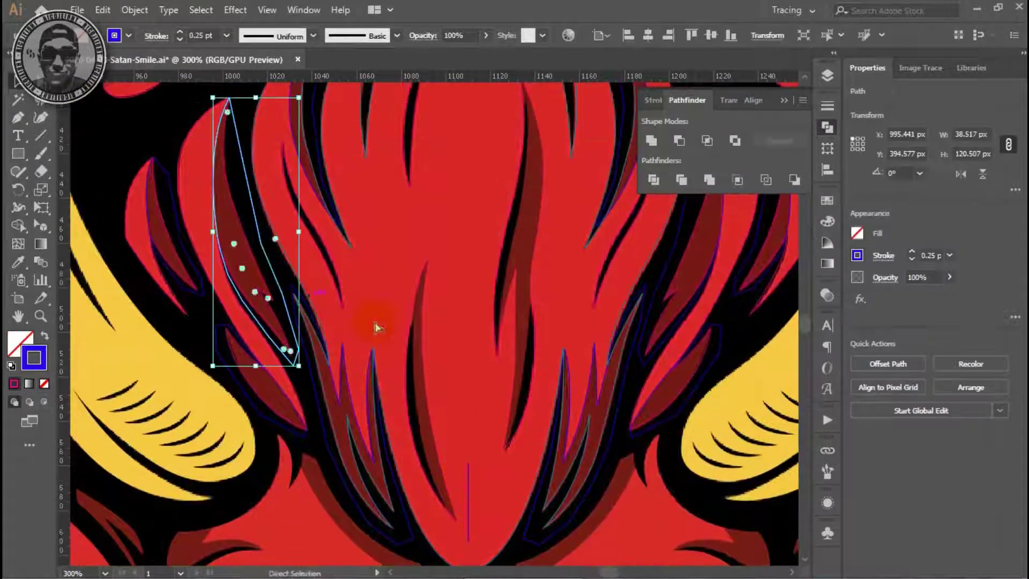
key(ctrl+minus)
scroll(312, 302, down, 2)
click(236, 338)
scroll(563, 400, up, 2)
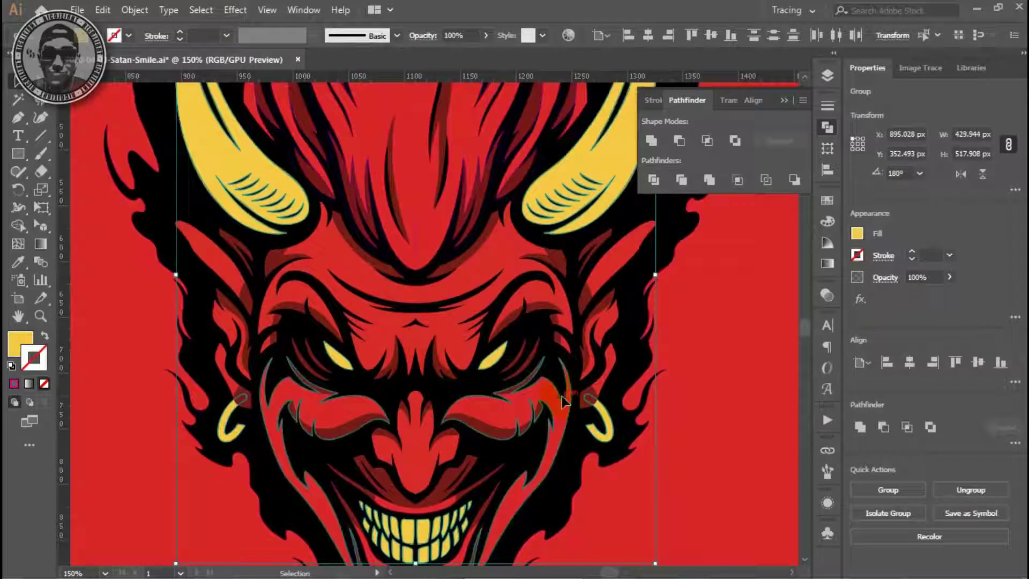
scroll(563, 401, up, 2)
Step: Put the group on a new Eye - Tooth layer in the Layers panel and lock it
click(827, 75)
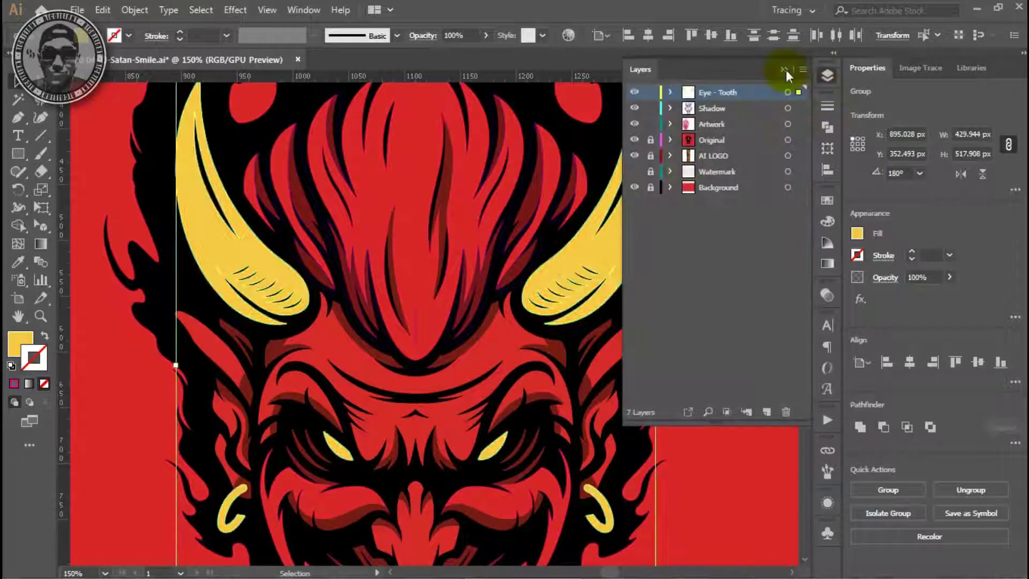
click(783, 69)
click(659, 391)
click(826, 75)
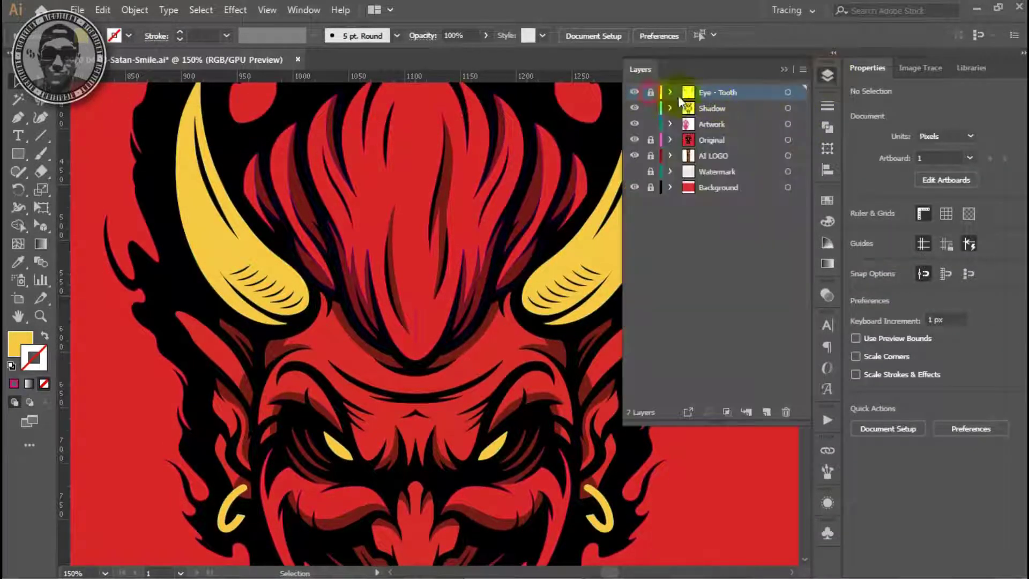
scroll(616, 348, down, 5)
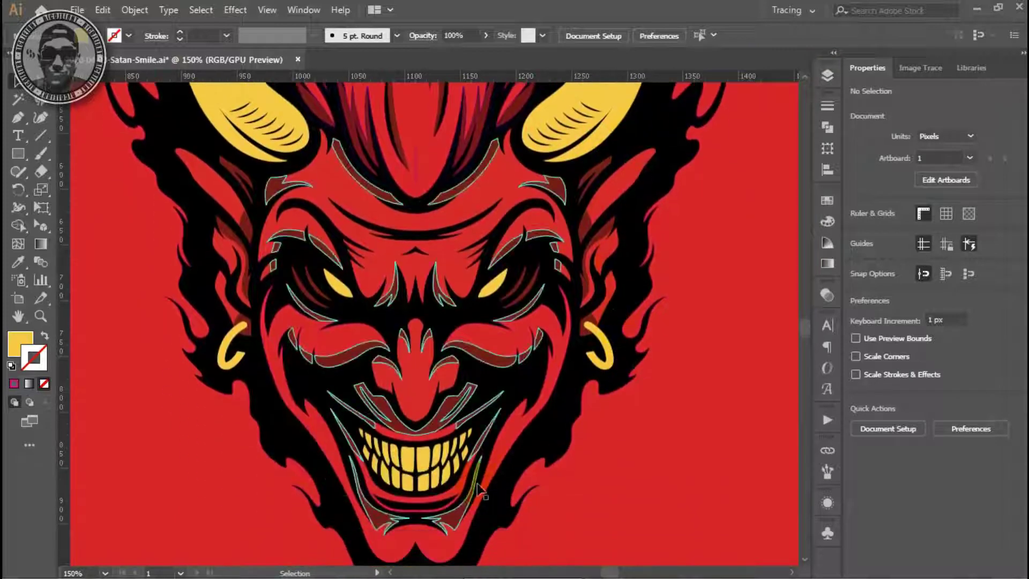
scroll(570, 429, up, 2)
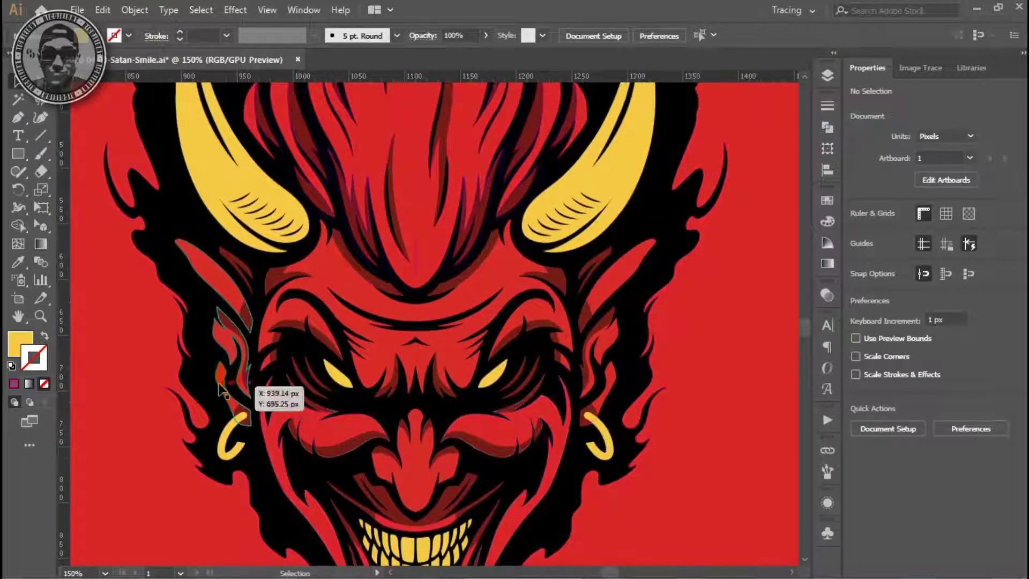
Step: Select the dark-red shadows on the forehead and around the eyes
click(594, 273)
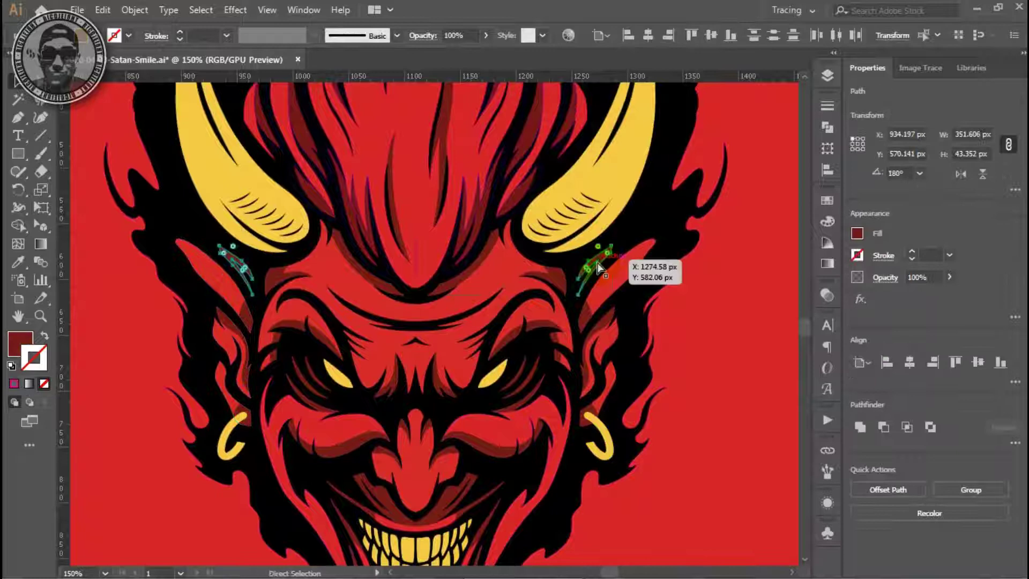
scroll(543, 300, up, 2)
scroll(544, 300, down, 2)
click(534, 378)
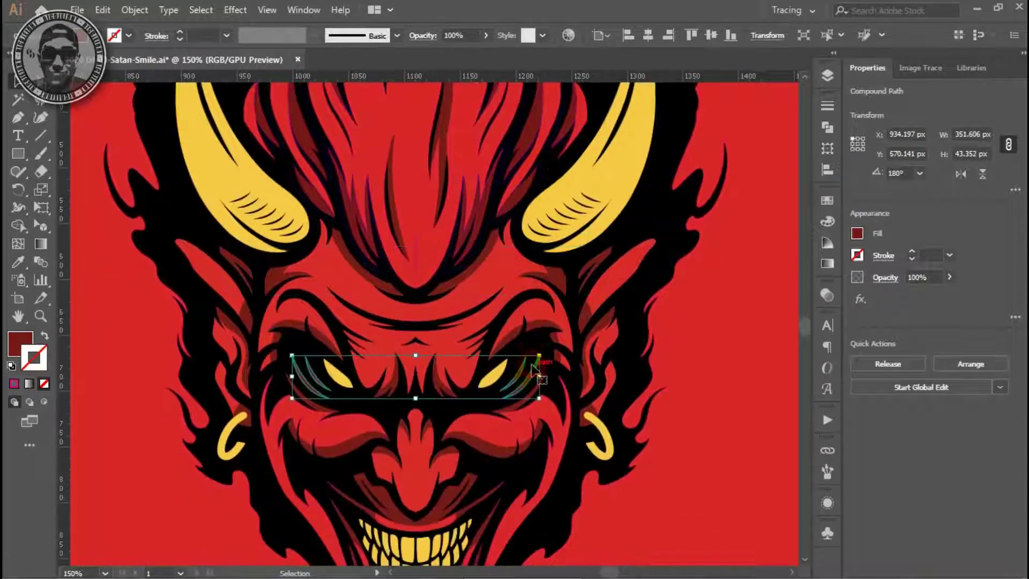
scroll(448, 295, up, 2)
scroll(409, 305, up, 2)
scroll(249, 277, up, 2)
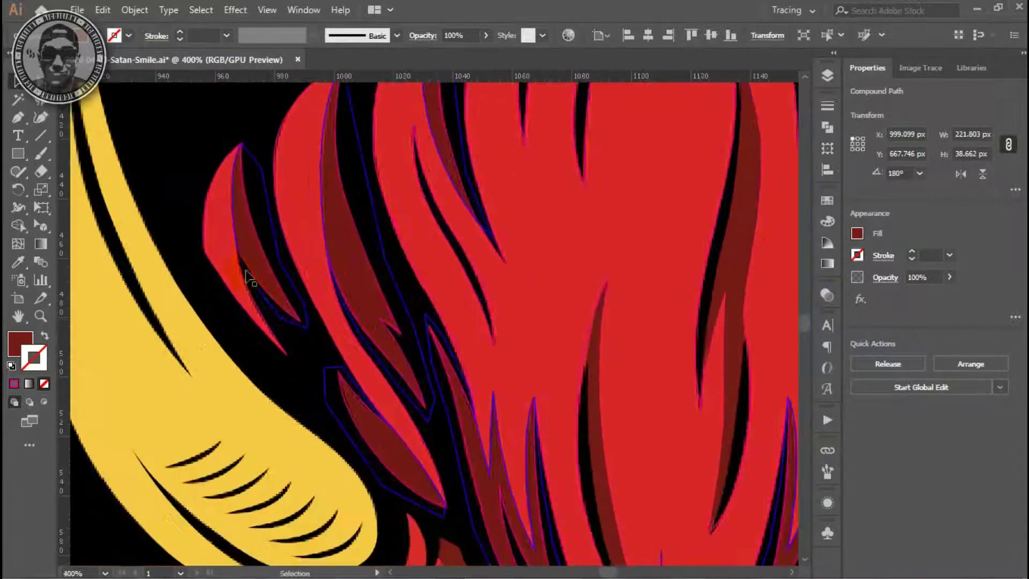
Step: Combine the forehead flame shadows into a compound path with Ctrl+8
click(214, 269)
click(418, 411)
scroll(538, 384, up, 3)
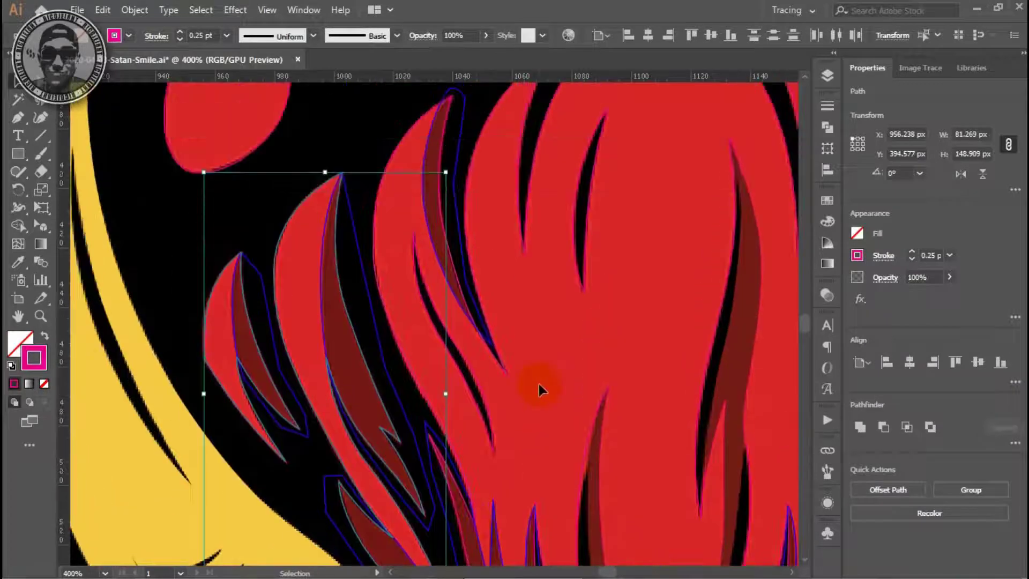
scroll(538, 384, down, 1)
click(373, 509)
key(a)
key(ctrl+8)
Step: Merge the selected left flame shapes using the Pathfinder panel
click(305, 381)
click(276, 138)
key(ctrl+shift+a)
click(337, 173)
key(ctrl+shift+F9)
click(707, 140)
Step: Inspect the left flame shadow compound path and switch to direct anchor selection
click(266, 280)
click(365, 309)
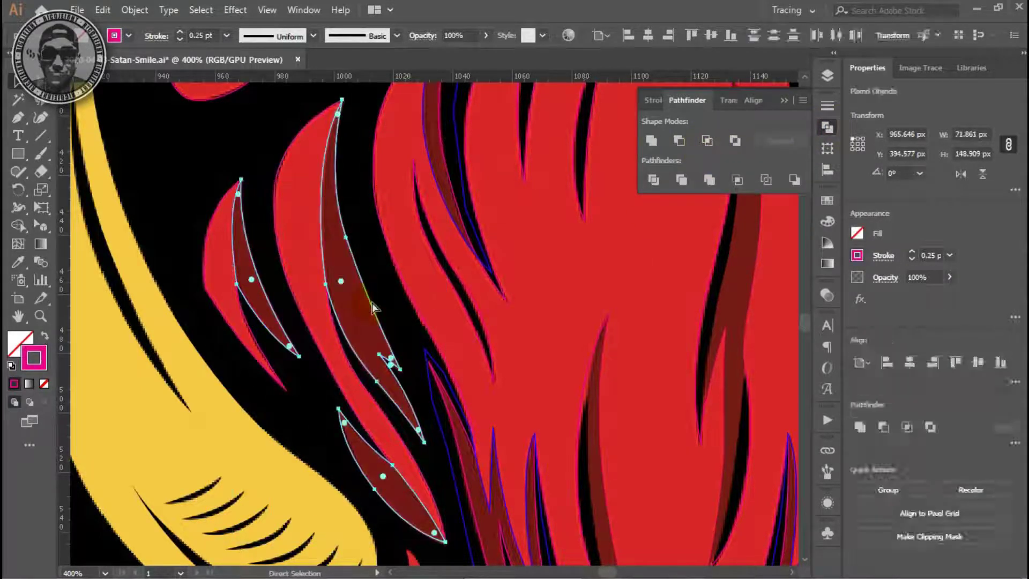
scroll(560, 395, down, 1)
key(ctrl+minus)
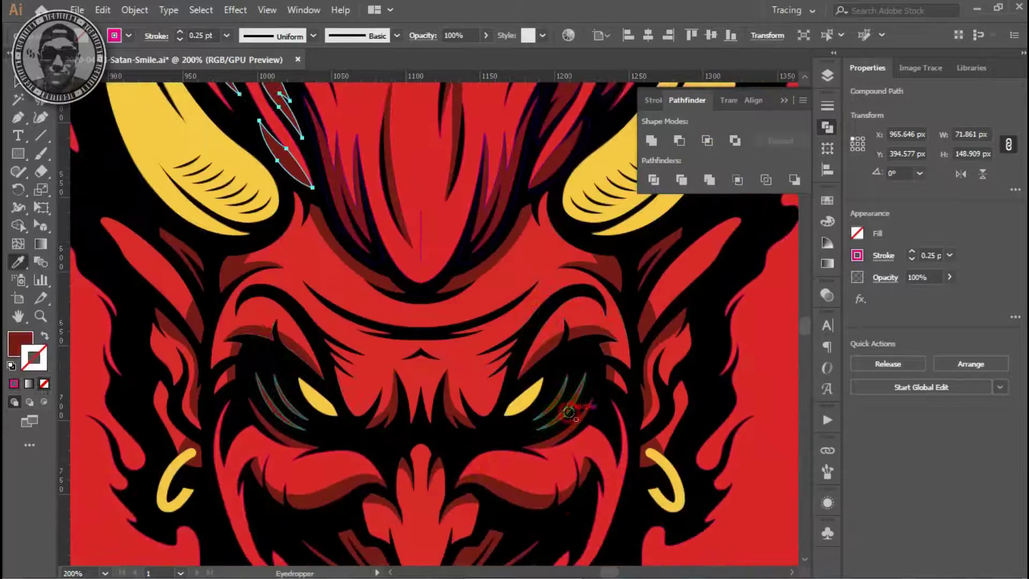
scroll(570, 412, up, 5)
key(v)
key(a)
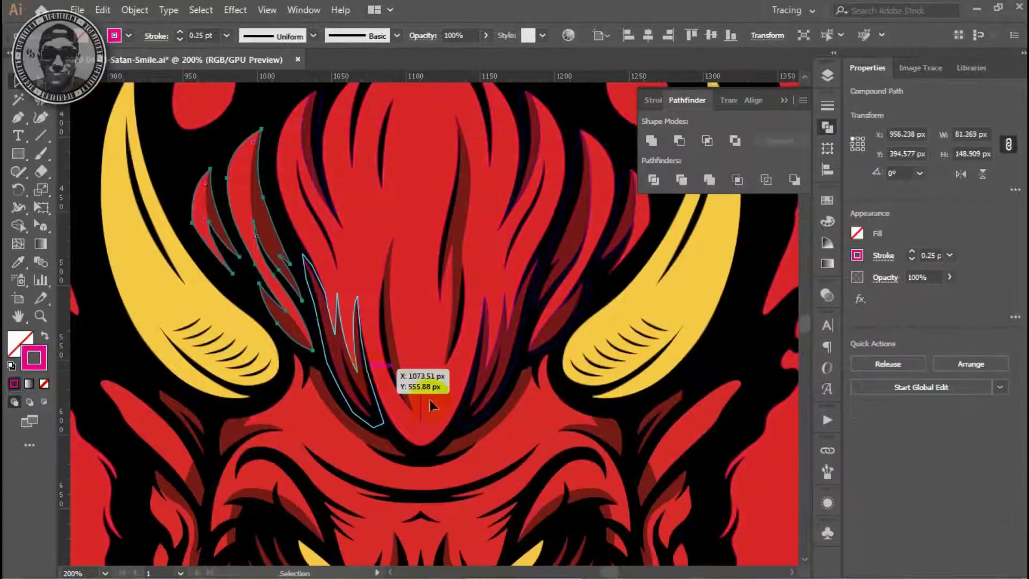
scroll(366, 372, down, 4)
click(413, 485)
scroll(407, 389, up, 2)
scroll(346, 320, up, 2)
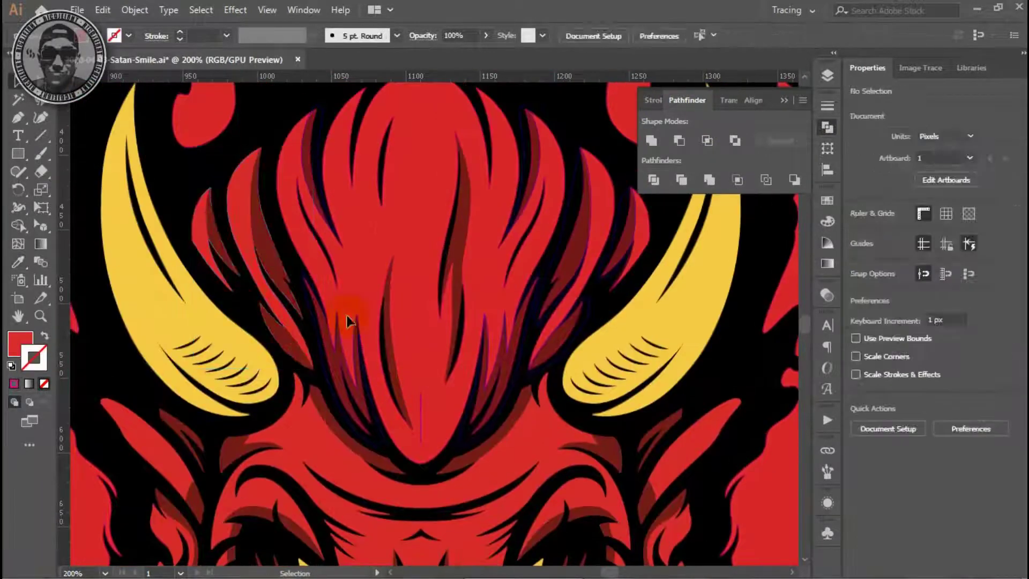
scroll(572, 273, up, 1)
Step: Combine the right-side flame pieces into one shape with Pathfinder
click(638, 226)
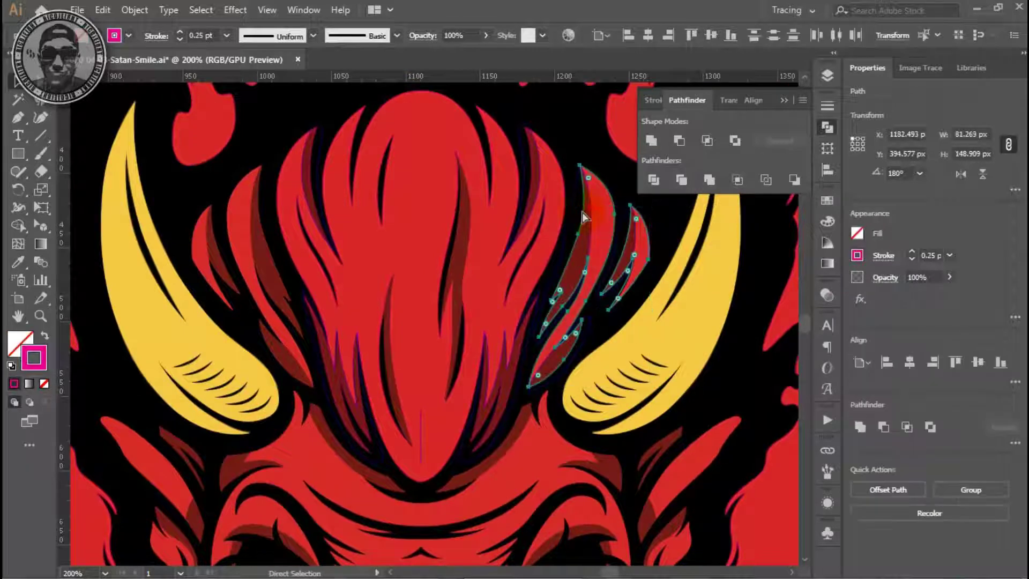
scroll(734, 203, up, 1)
key(ctrl+shift+a)
click(514, 247)
click(509, 390)
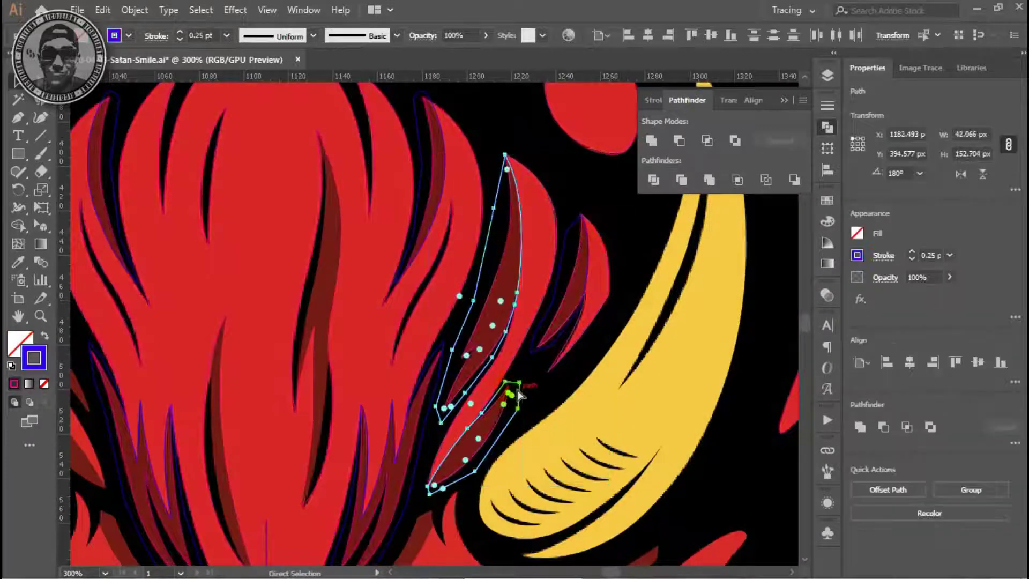
click(554, 206)
click(679, 140)
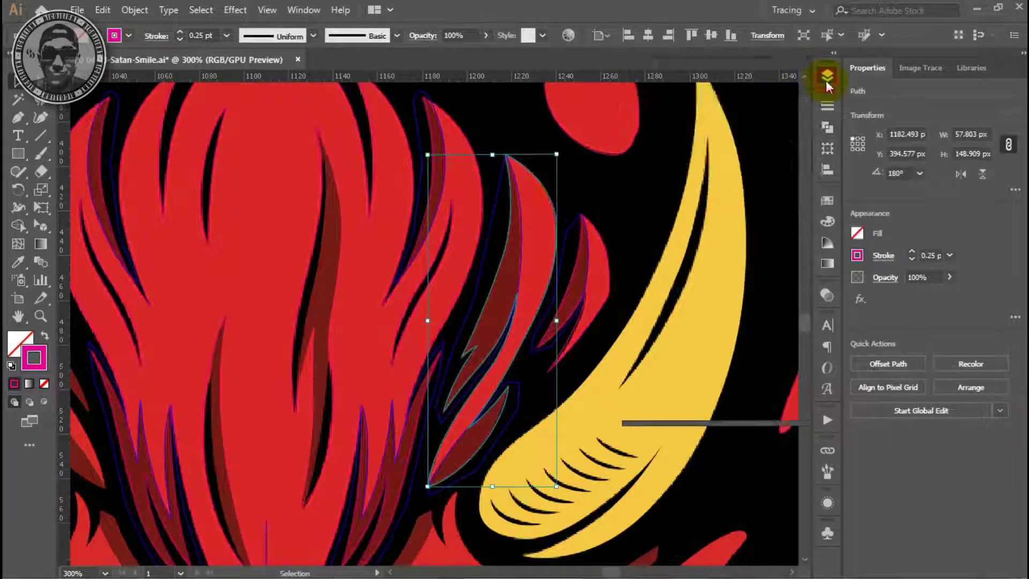
key(ctrl+shift+a)
ctrl+click(498, 233)
click(602, 246)
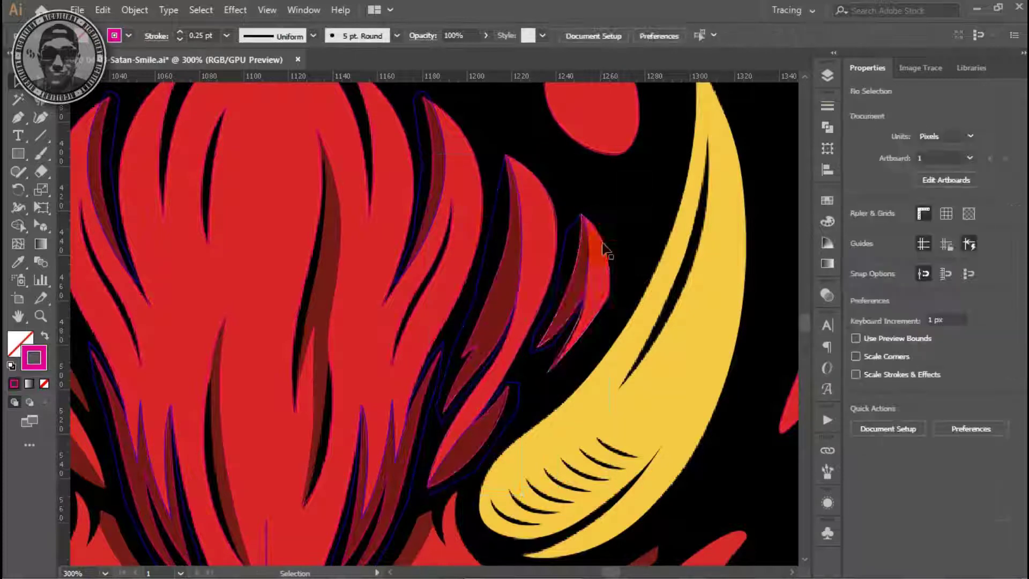
Step: Divide the overlapping right flames and merge the kept pieces into a compound path
click(827, 75)
click(827, 127)
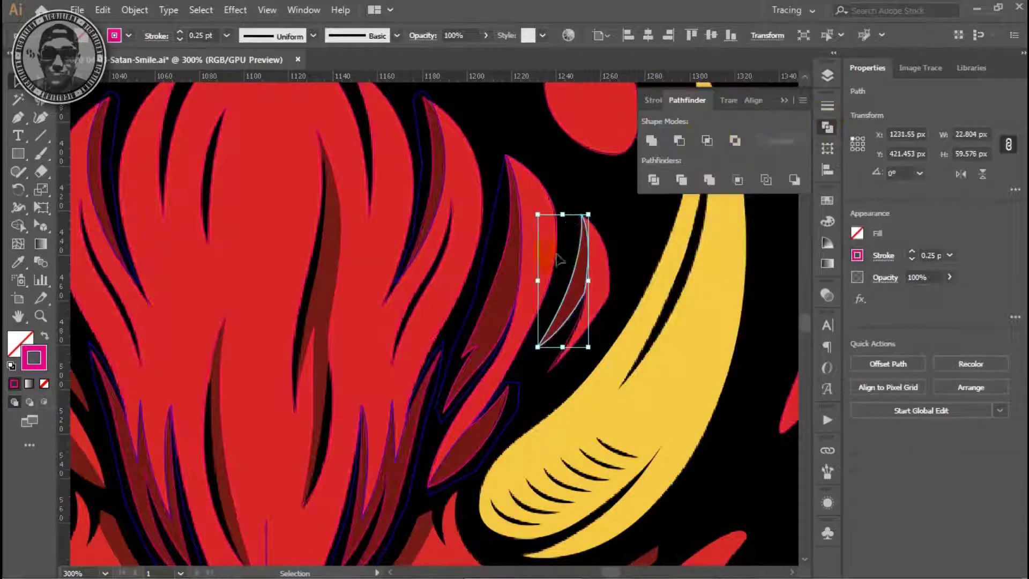
click(501, 257)
click(653, 179)
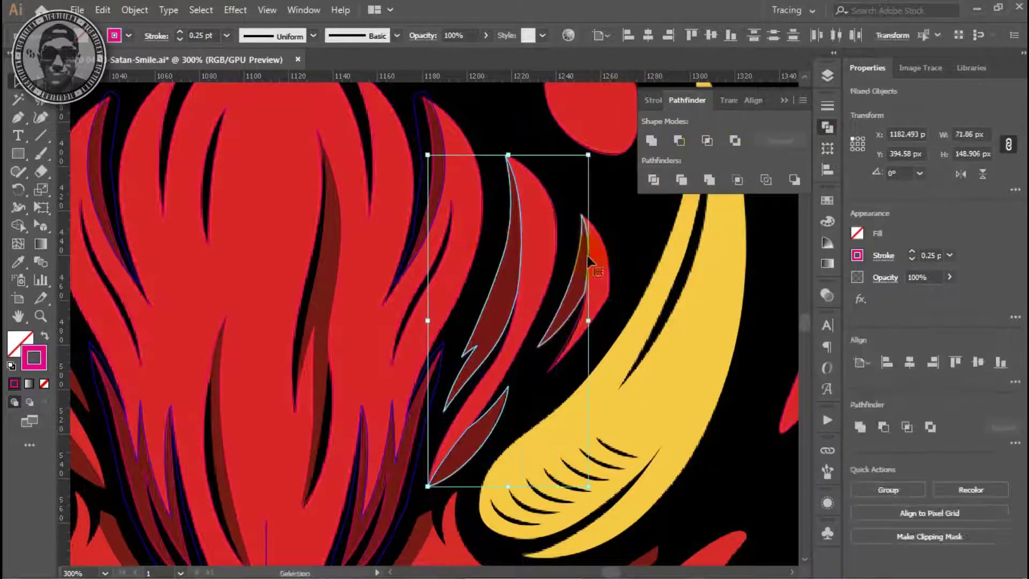
shift+click(612, 275)
scroll(612, 275, down, 3)
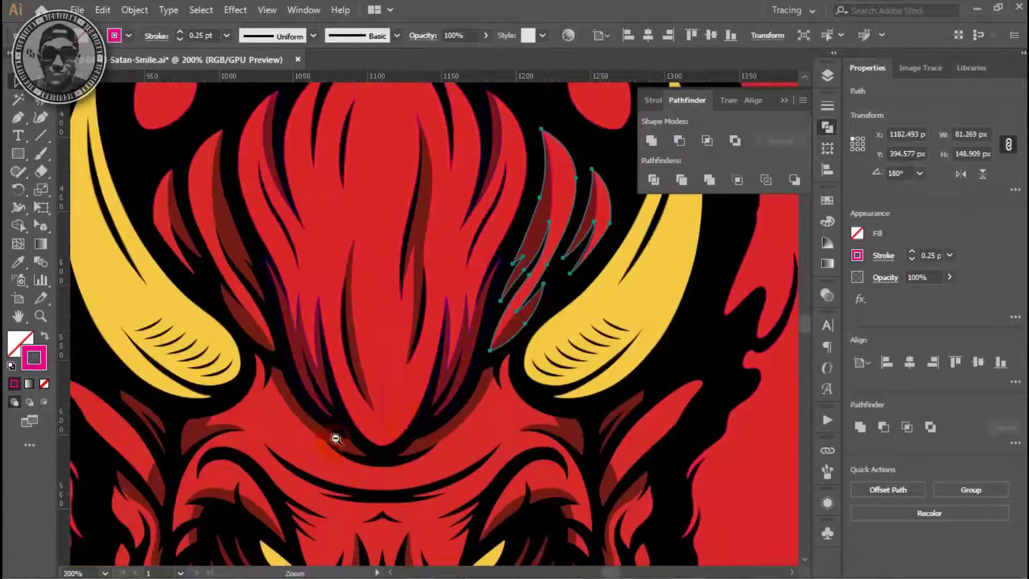
key(ctrl+8)
scroll(528, 351, up, 2)
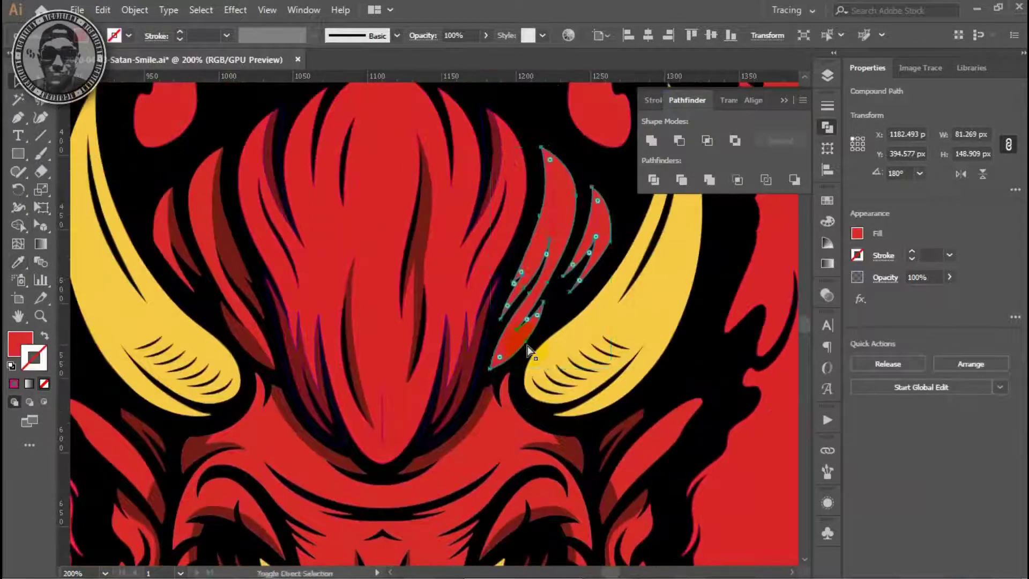
Step: Give the flame outline the sampled dark-red shadow colour
click(552, 190)
scroll(529, 537, down, 2)
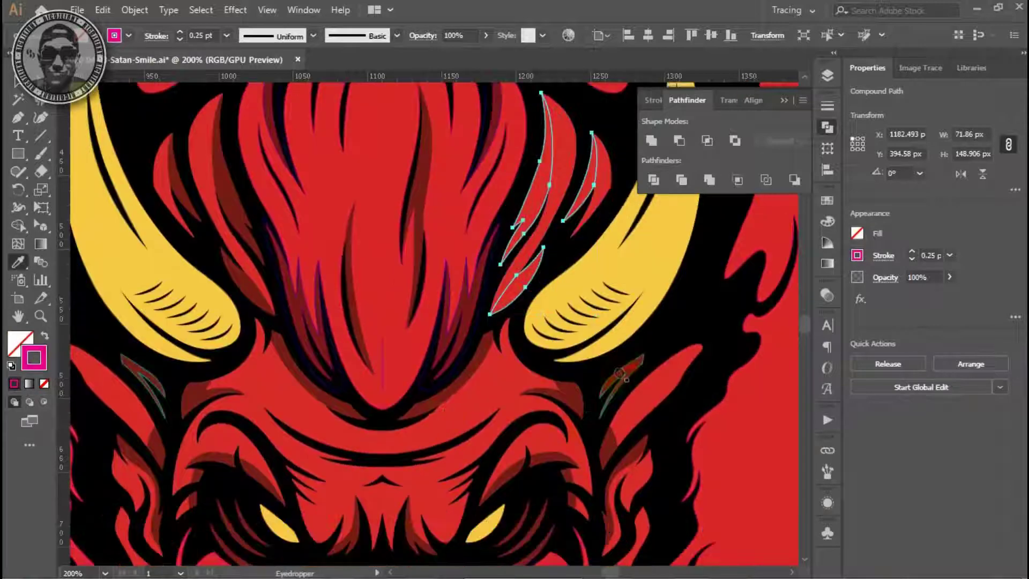
click(509, 236)
key(v)
key(ctrl+shift+a)
scroll(537, 253, up, 3)
Step: Combine the upper flame strand outlines and hair outline into one compound shape
click(537, 253)
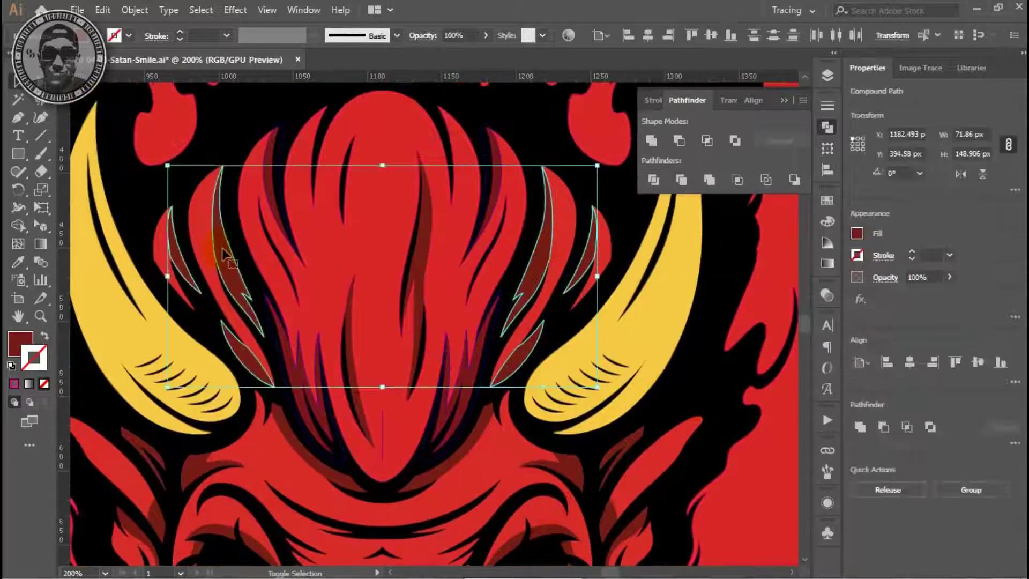
key(ctrl+shift+a)
scroll(512, 203, up, 2)
click(512, 204)
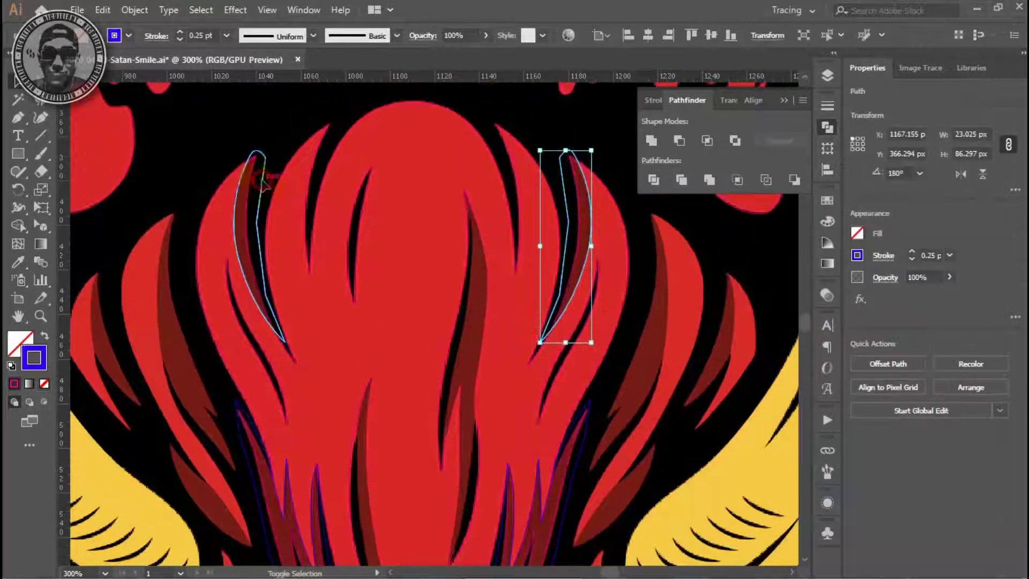
scroll(269, 441, down, 2)
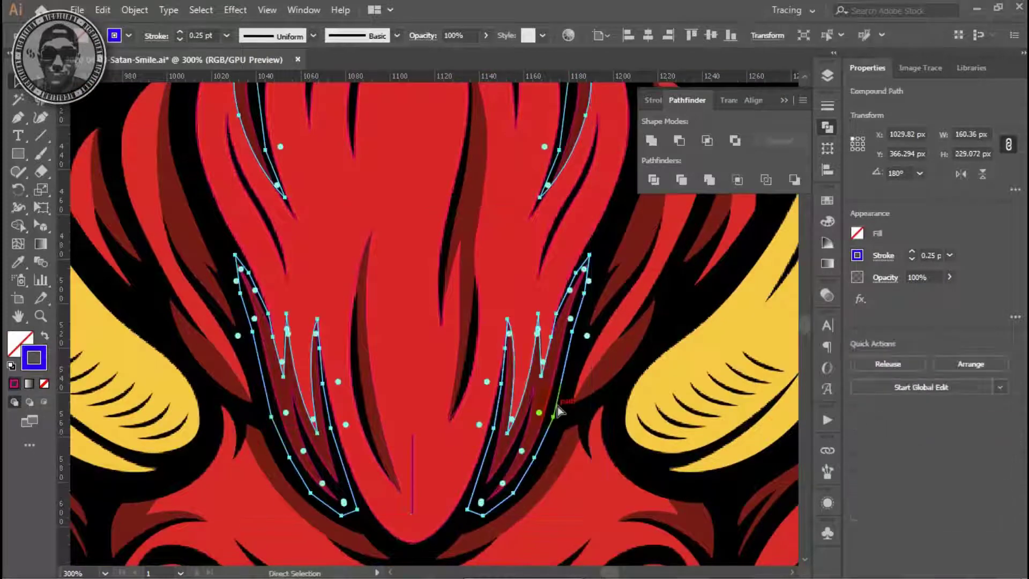
click(557, 409)
scroll(557, 410, up, 4)
click(484, 163)
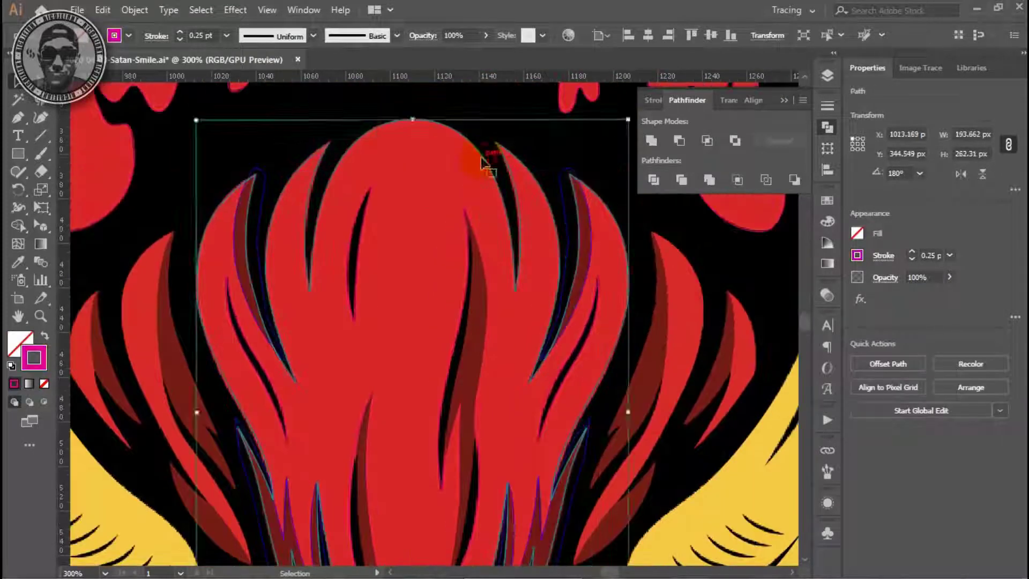
shift+click(562, 197)
click(705, 141)
Step: Select the stroked flame outline path with the Eyedropper ready
scroll(603, 387, down, 3)
scroll(603, 387, down, 2)
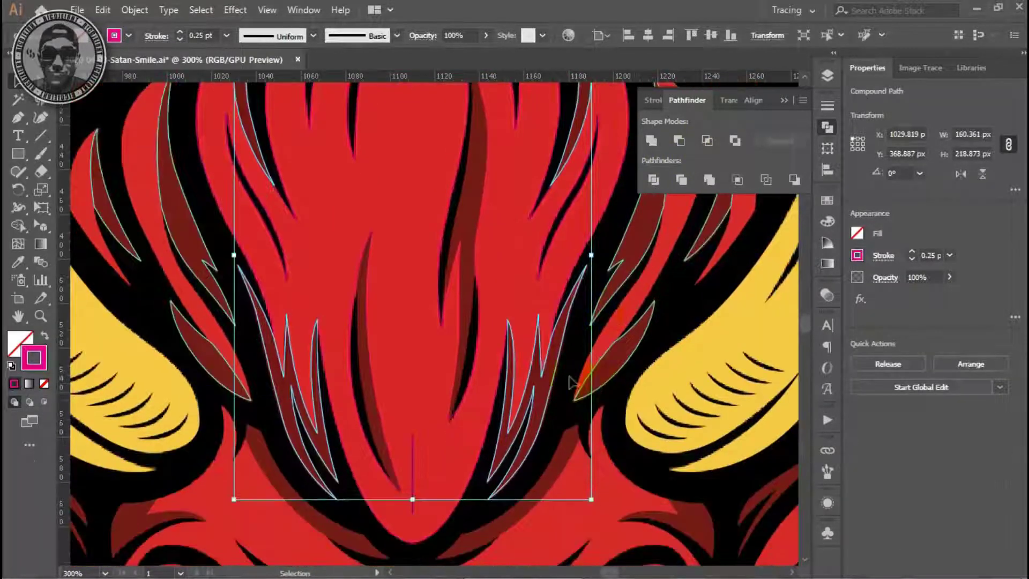
key(i)
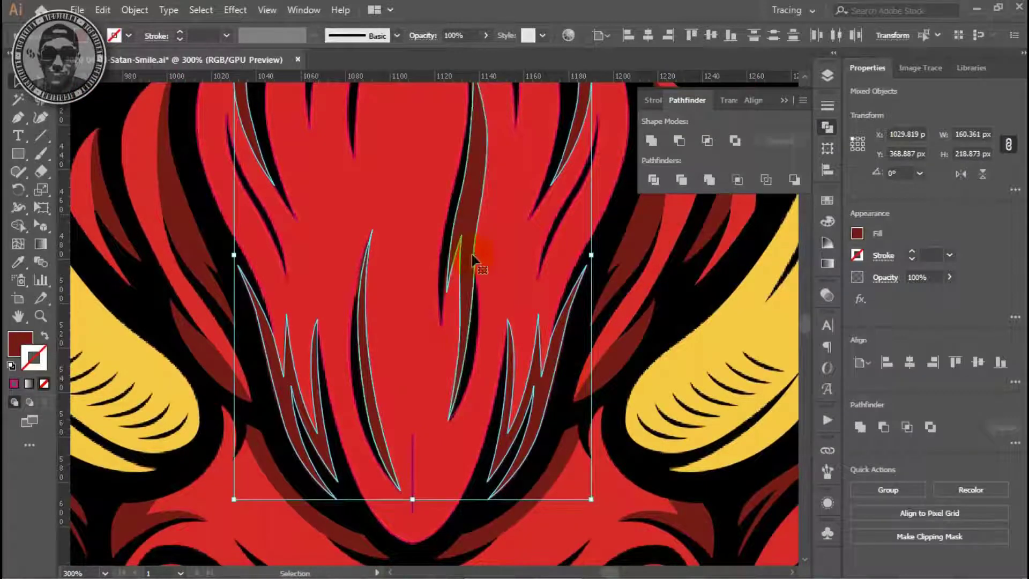
ctrl+alt+click(422, 322)
click(516, 265)
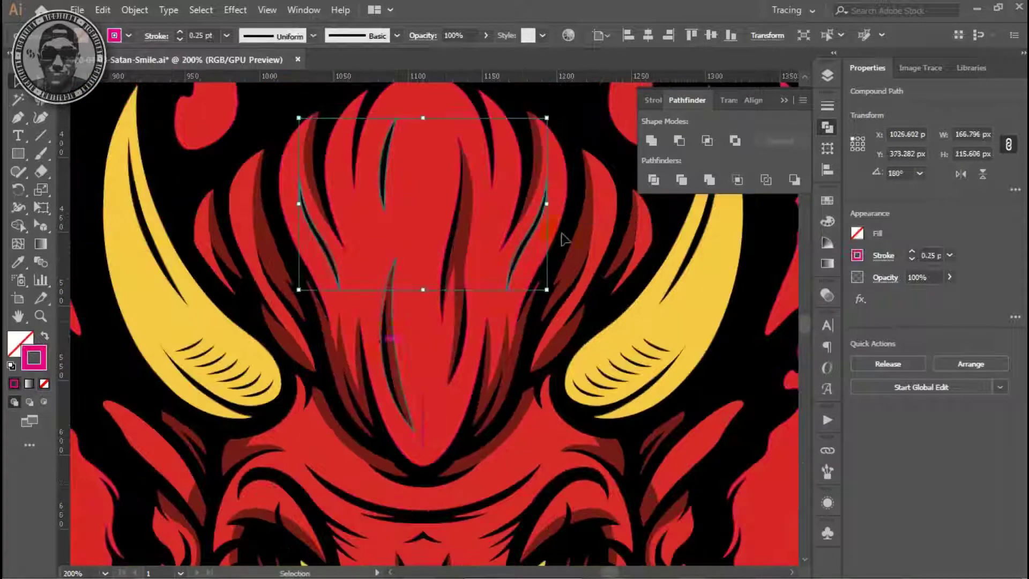
Step: Make the hair outline and shadow flames a compound path and apply Minus Front
click(826, 77)
click(567, 102)
click(452, 224)
shift+click(402, 321)
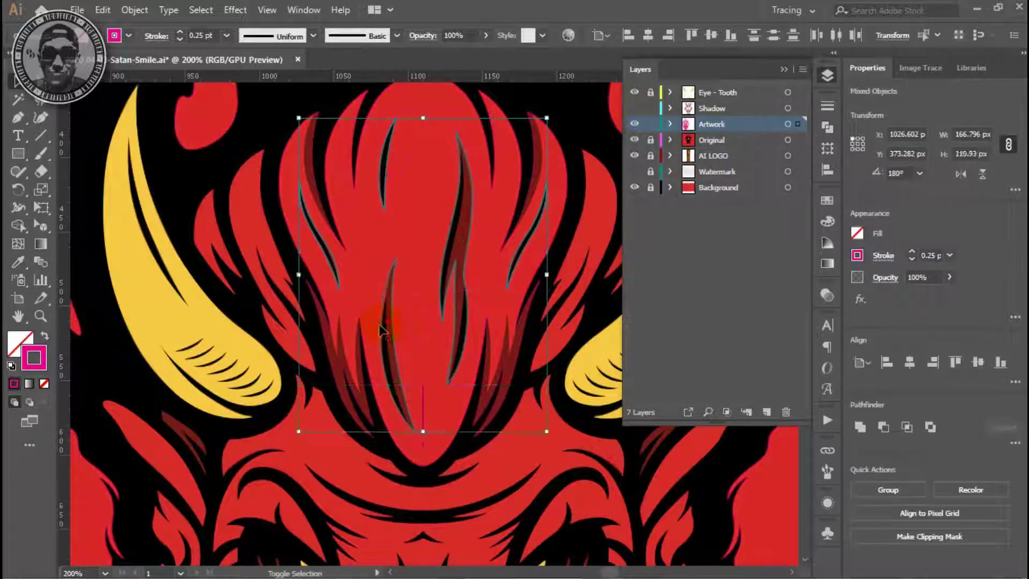
drag(452, 345, 381, 338)
key(ctrl+8)
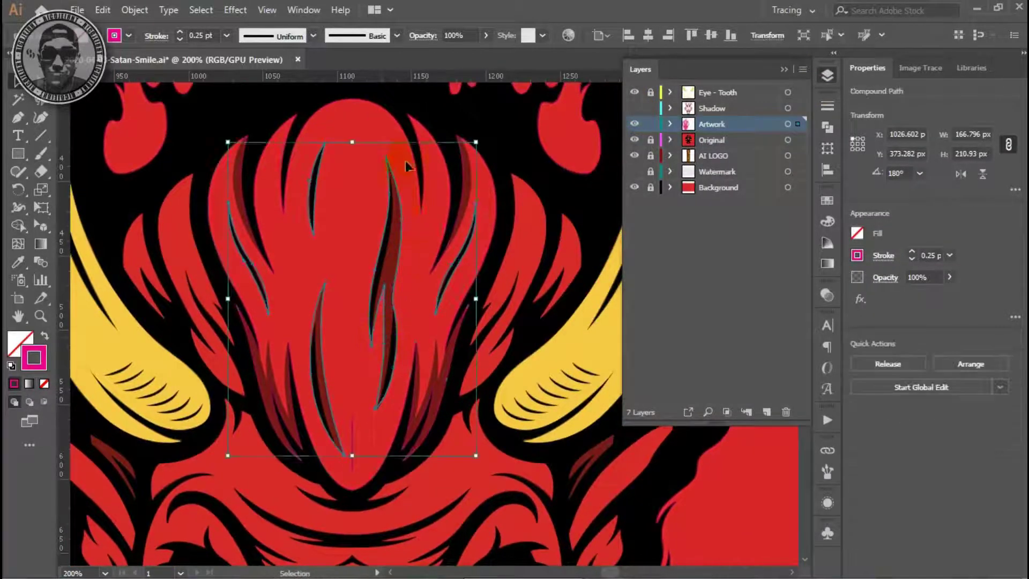
click(828, 127)
click(679, 141)
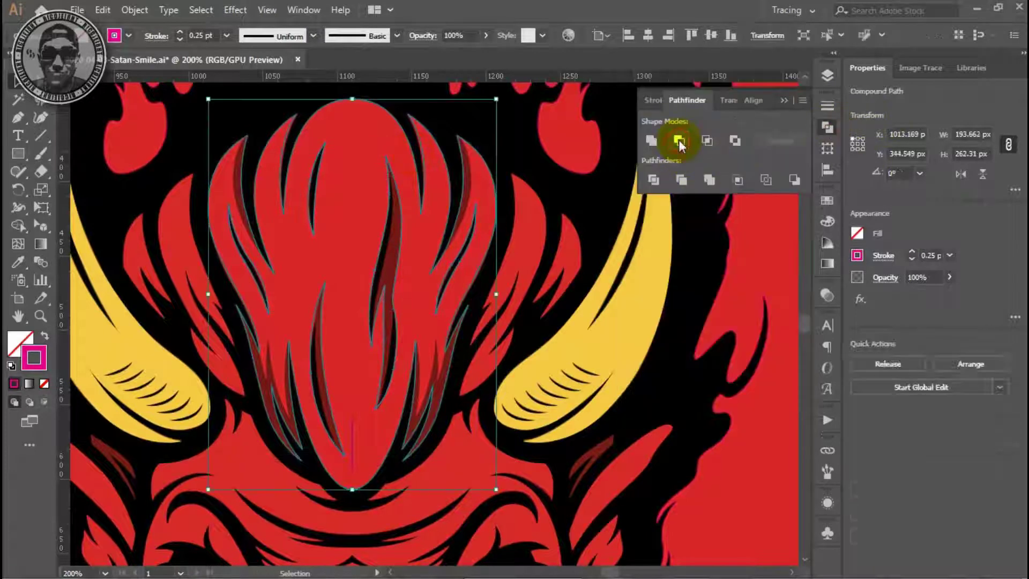
Step: Zoom out and select the smile and outer head outlines
click(789, 103)
key(ctrl+shift+a)
key(ctrl+minus)
scroll(453, 298, down, 5)
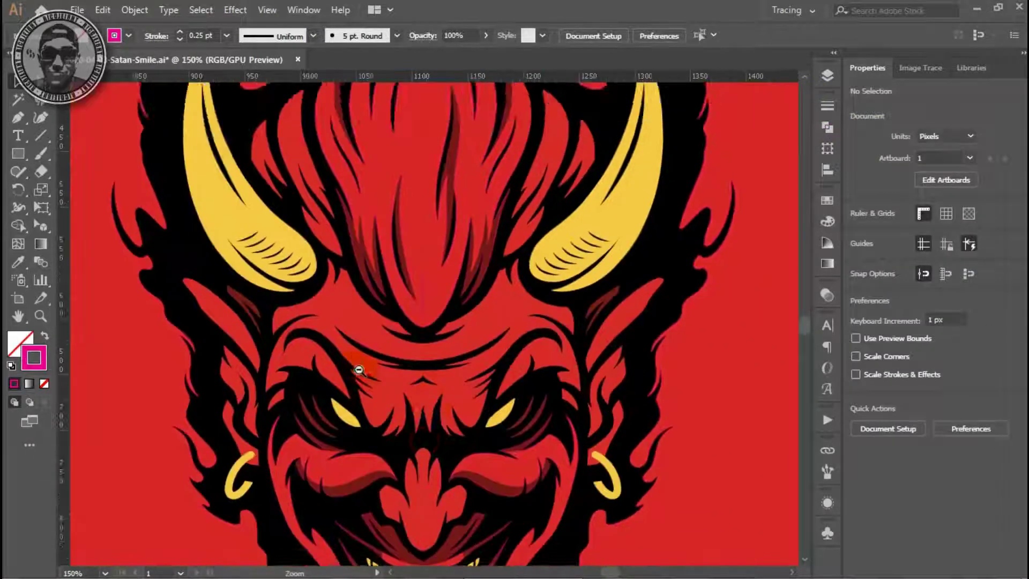
click(452, 297)
key(ctrl+shift+a)
scroll(482, 322, down, 2)
scroll(536, 365, down, 2)
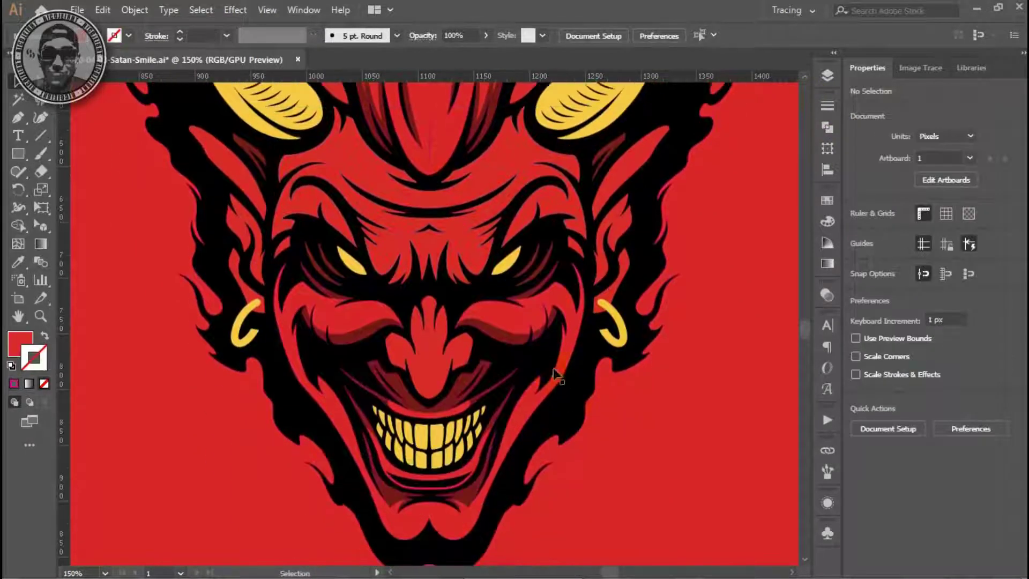
click(556, 370)
click(664, 273)
Step: Sample black onto the head outline, then undo that fill
key(i)
click(644, 257)
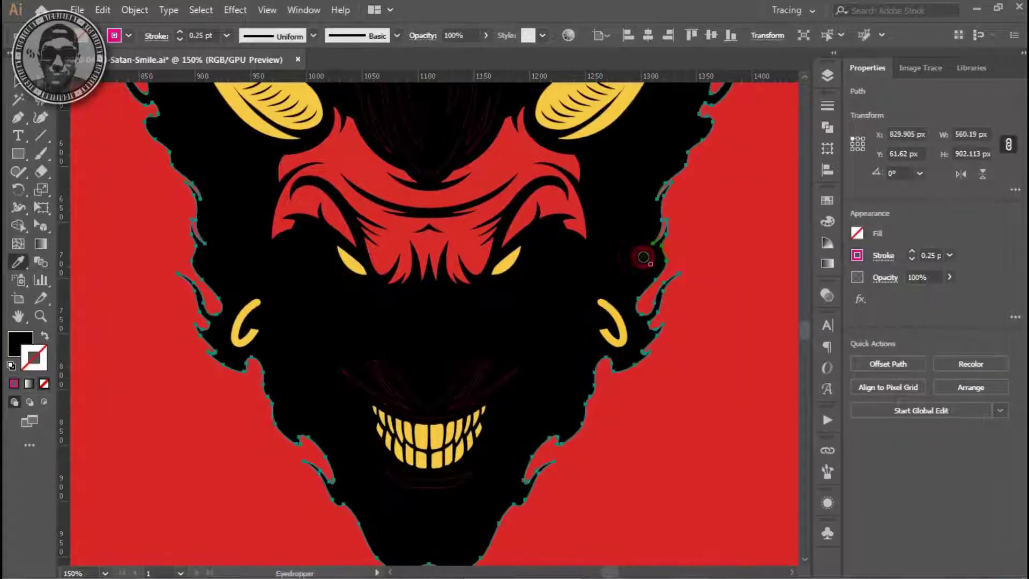
key(ctrl+z)
alt+click(442, 302)
Step: Fill the hair outline path with red
click(494, 166)
key(ctrl+plus)
key(ctrl+plus)
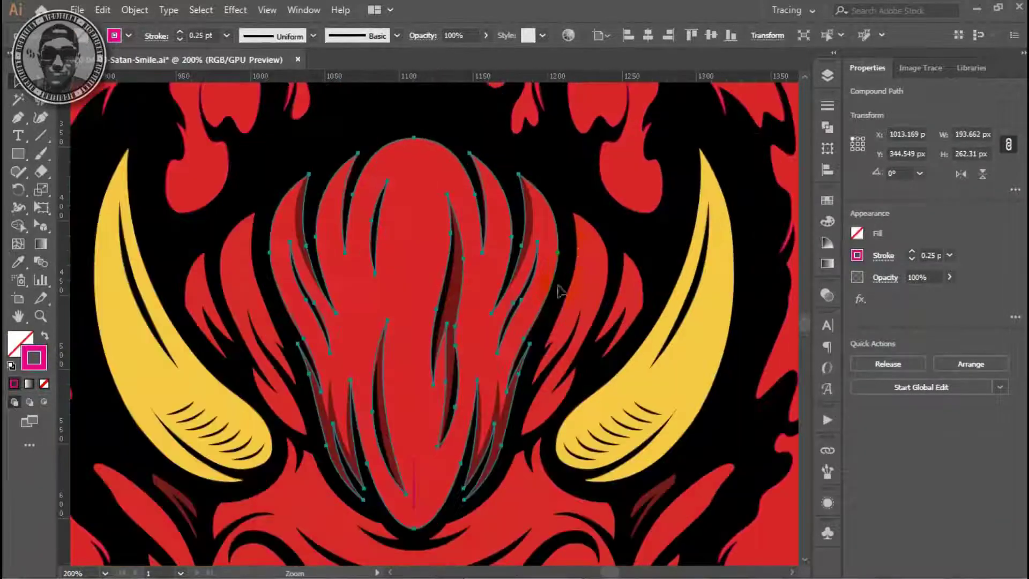
key(ctrl+shift+a)
click(595, 228)
click(492, 252)
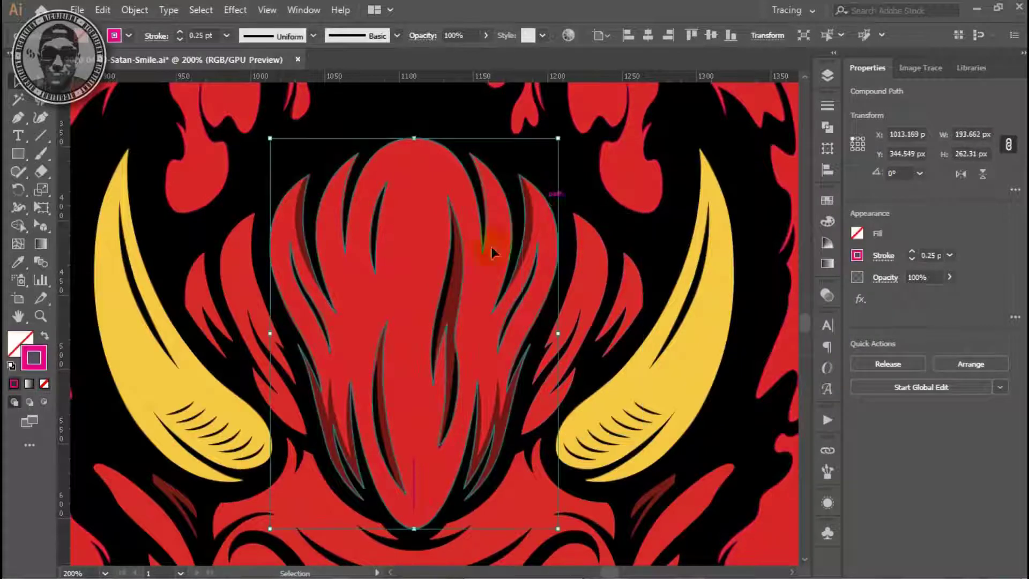
click(521, 328)
Step: Select the thin line running through the middle of the hair
key(v)
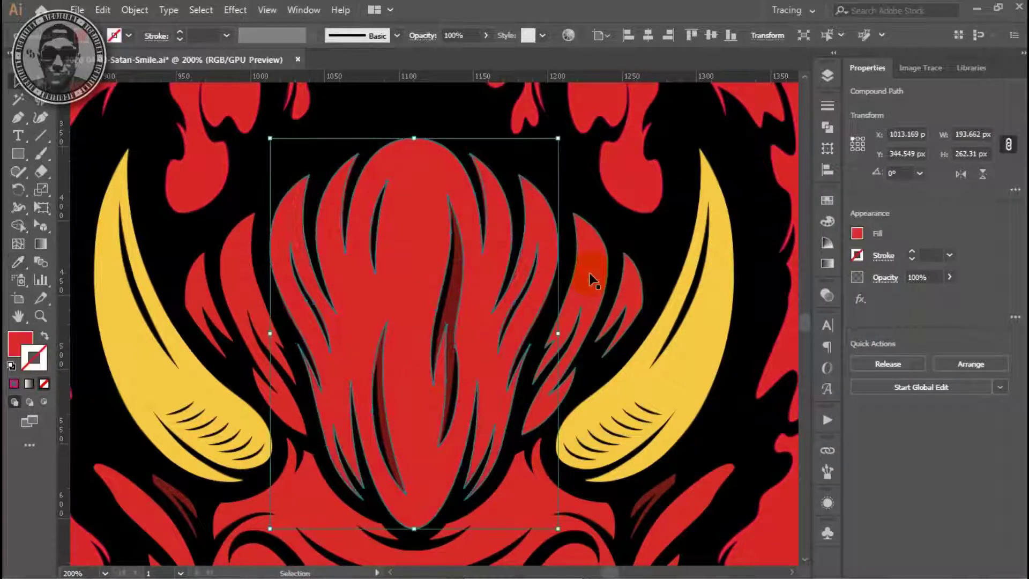
shift+click(589, 272)
key(v)
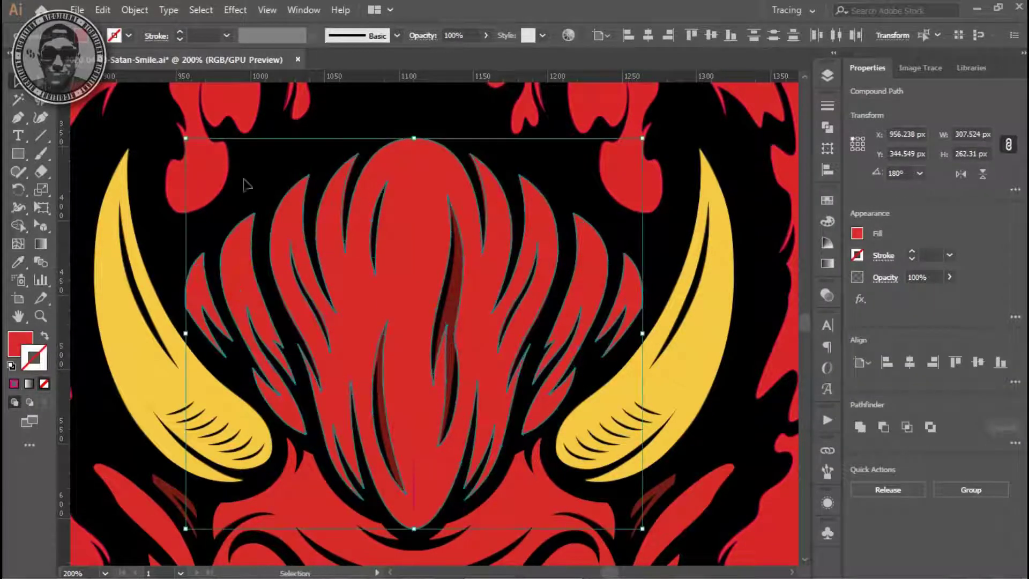
key(ctrl+shift+a)
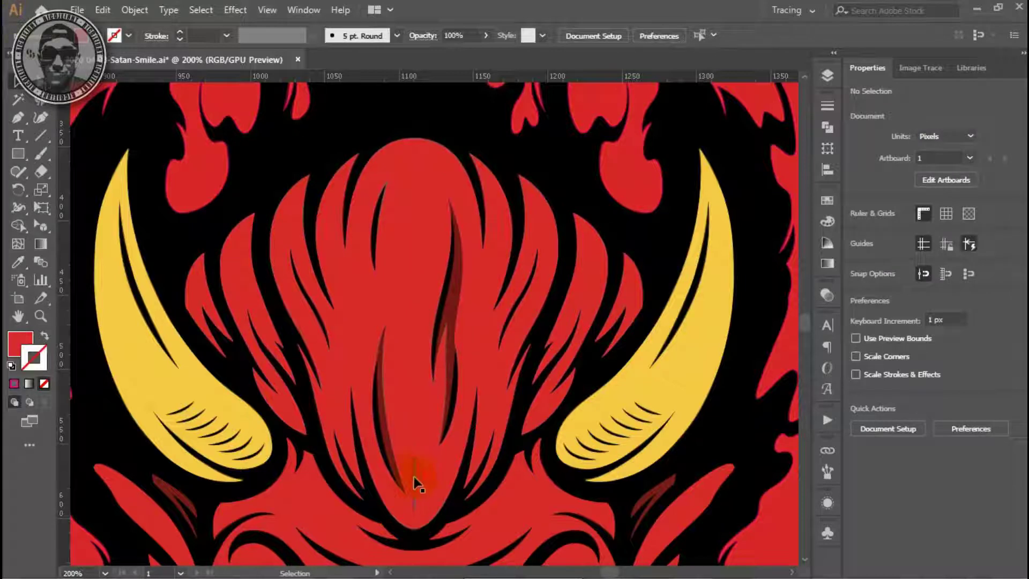
click(413, 477)
scroll(414, 477, down, 1)
click(827, 75)
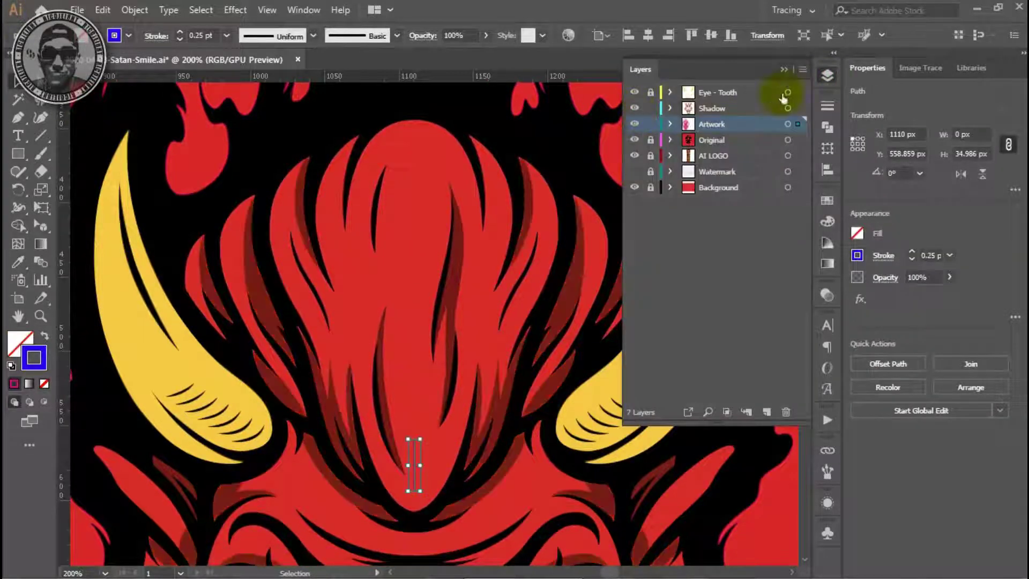
Step: Hide the Original layer to zoom in on the devil's eyes, then show it again
scroll(446, 256, down, 1)
scroll(446, 256, down, 1)
scroll(447, 256, down, 2)
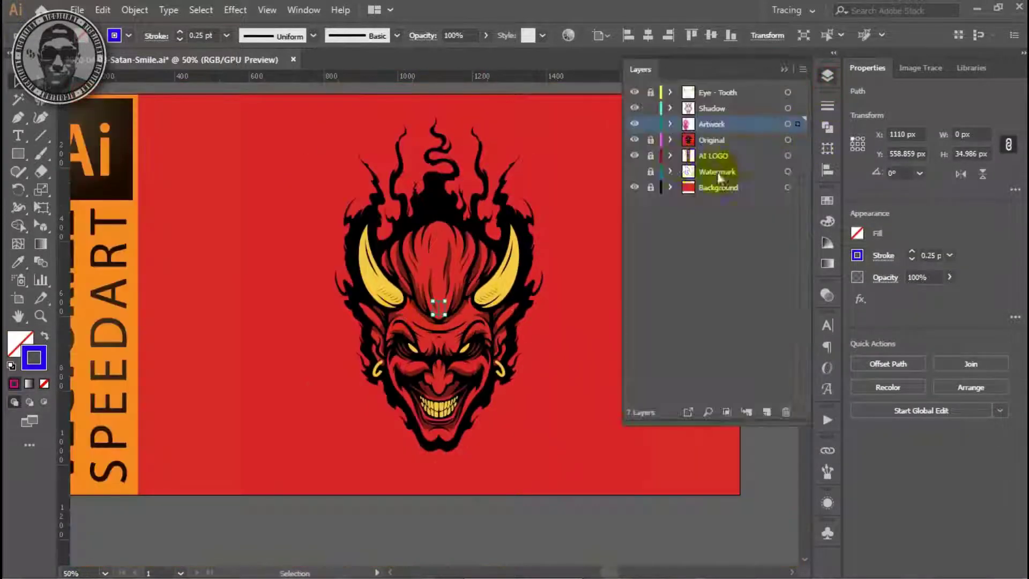
click(634, 140)
click(424, 308)
click(424, 307)
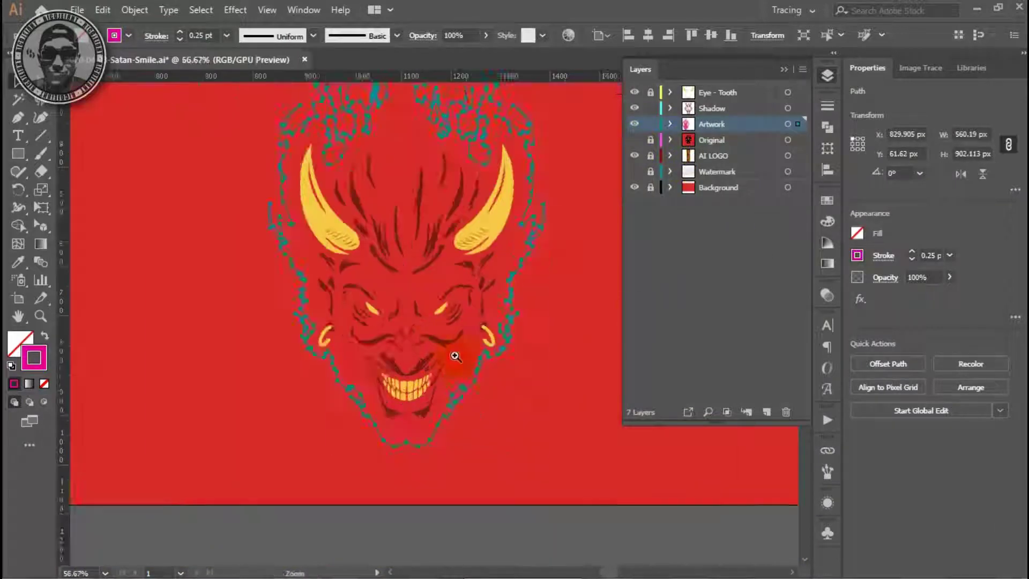
drag(385, 416, 183, 349)
scroll(321, 370, up, 3)
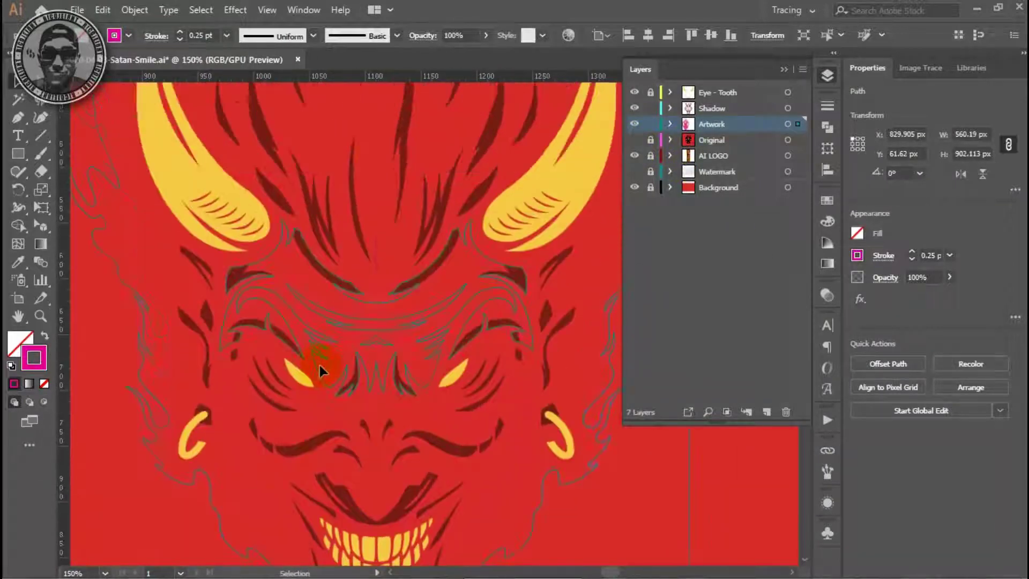
click(634, 140)
Step: Fill the outer silhouette path black and send it behind the face details
click(599, 213)
key(v)
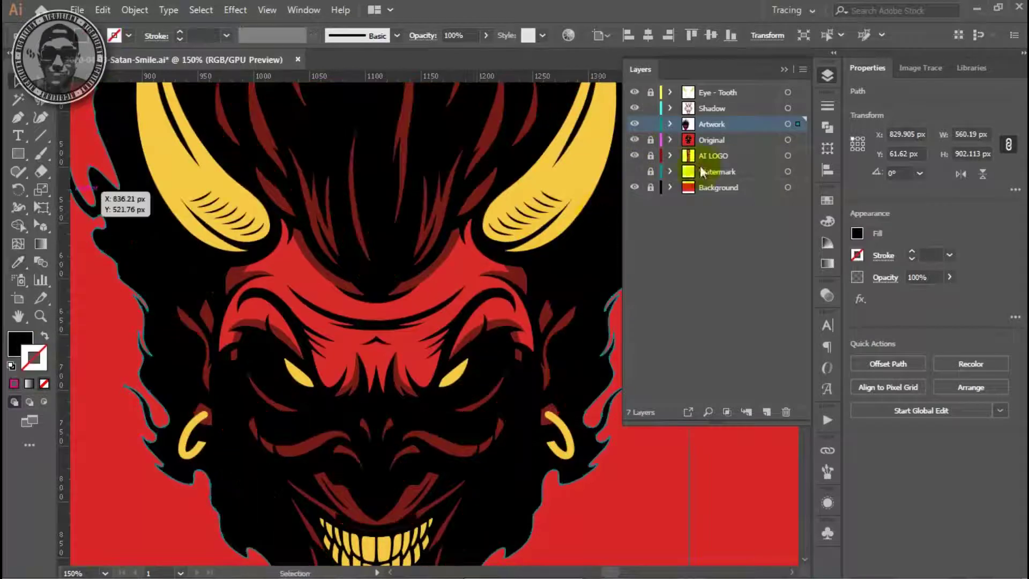
key(ctrl+shift+bracketleft)
key(ctrl+minus)
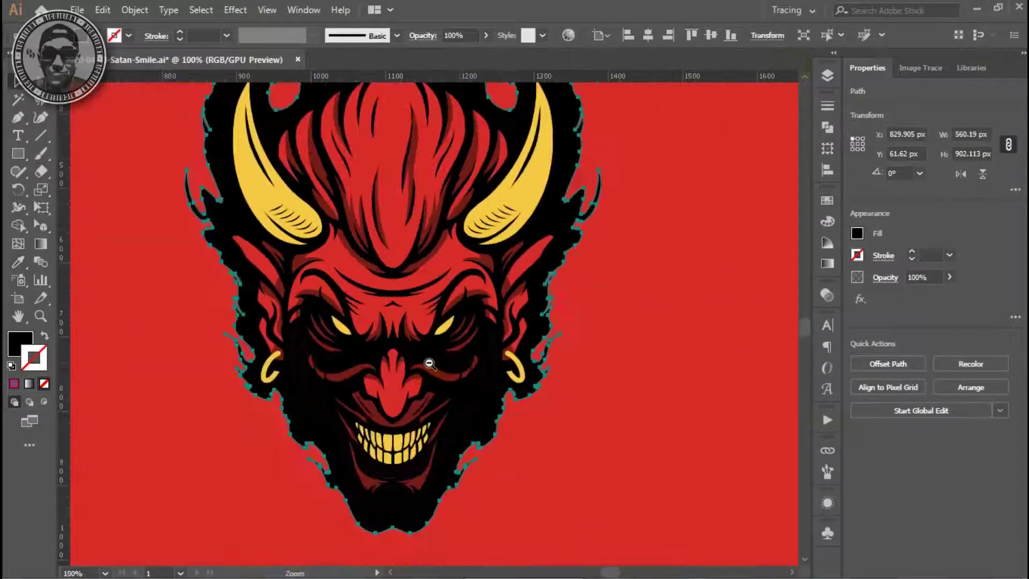
key(ctrl+shift+a)
key(ctrl+plus)
Step: Eyedrop the red colour onto the teal jaw outline path
click(525, 365)
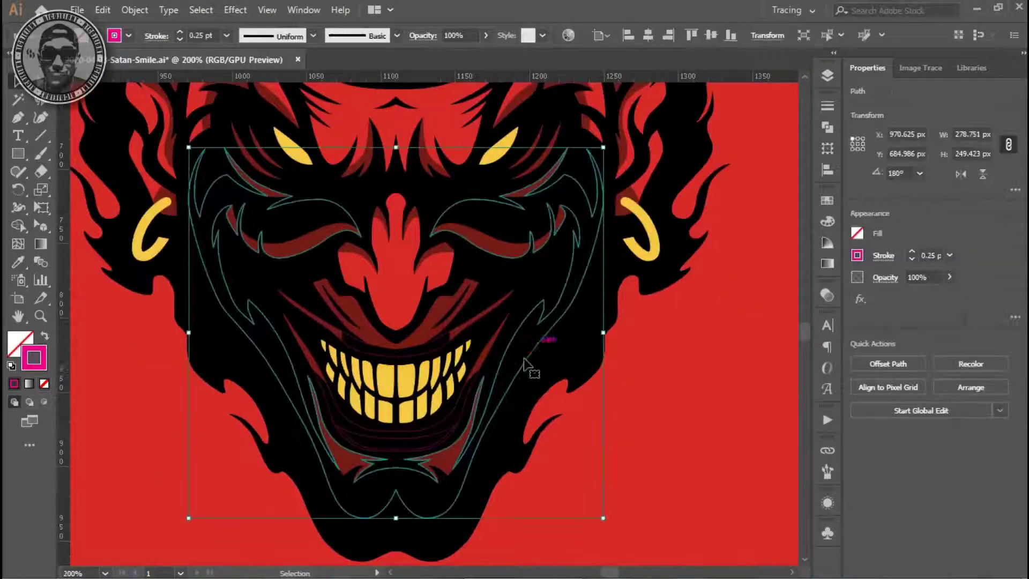
scroll(509, 295, up, 3)
key(i)
click(494, 248)
key(ctrl+shift+a)
key(v)
key(ctrl+minus)
key(ctrl+minus)
key(ctrl+minus)
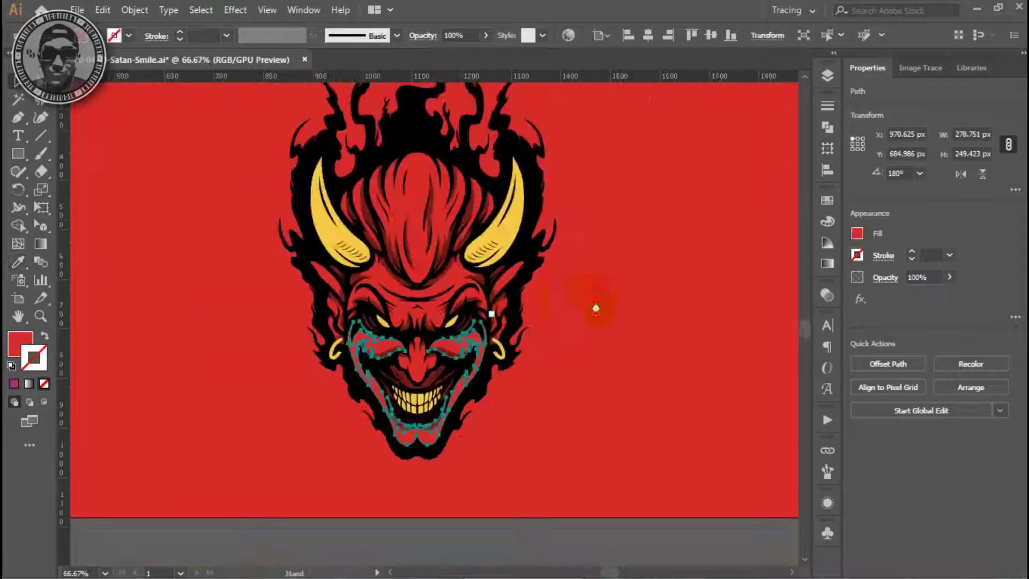
key(ctrl+plus)
key(ctrl+plus)
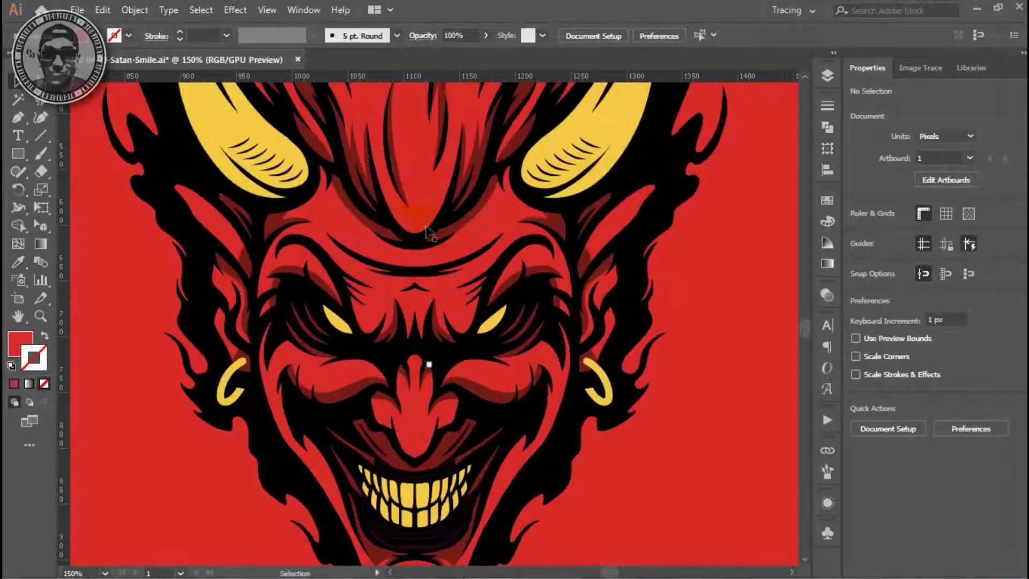
Step: Check a small stray path on the face, then start moving the Original reference image right
click(415, 200)
key(ctrl+shift+a)
scroll(719, 419, down, 2)
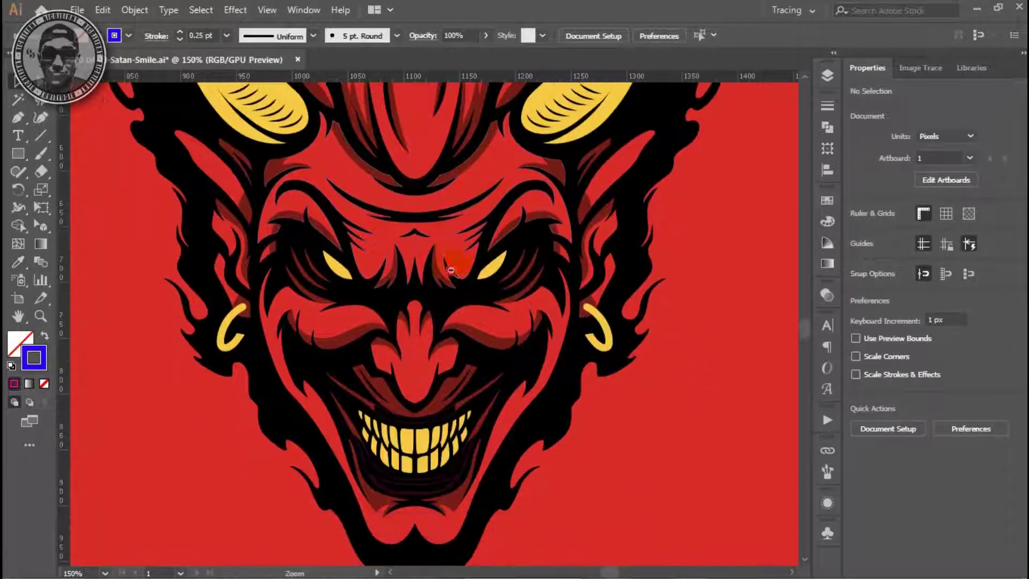
key(ctrl+minus)
key(ctrl+minus)
key(ctrl+minus)
key(F7)
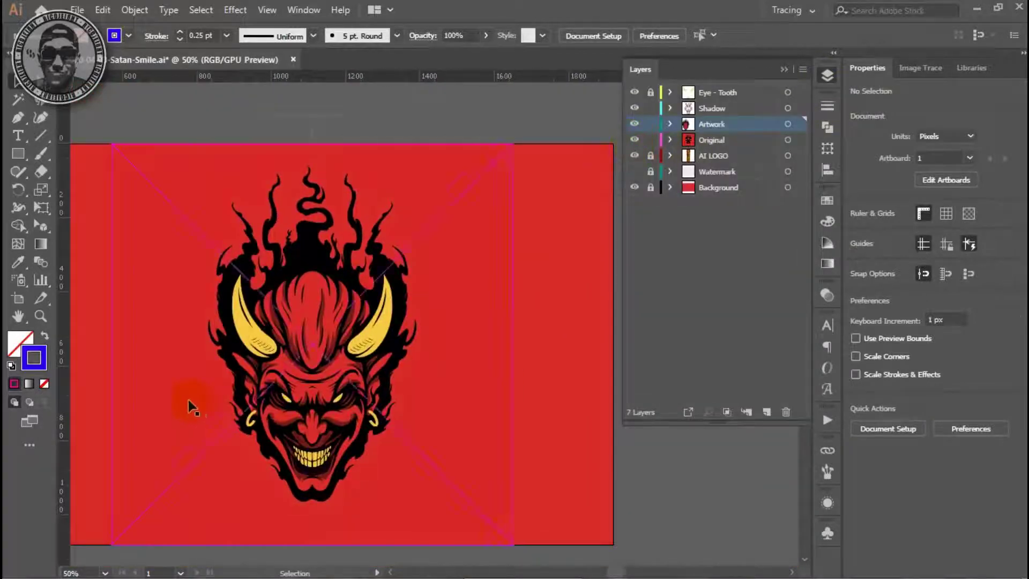
drag(432, 434, 447, 434)
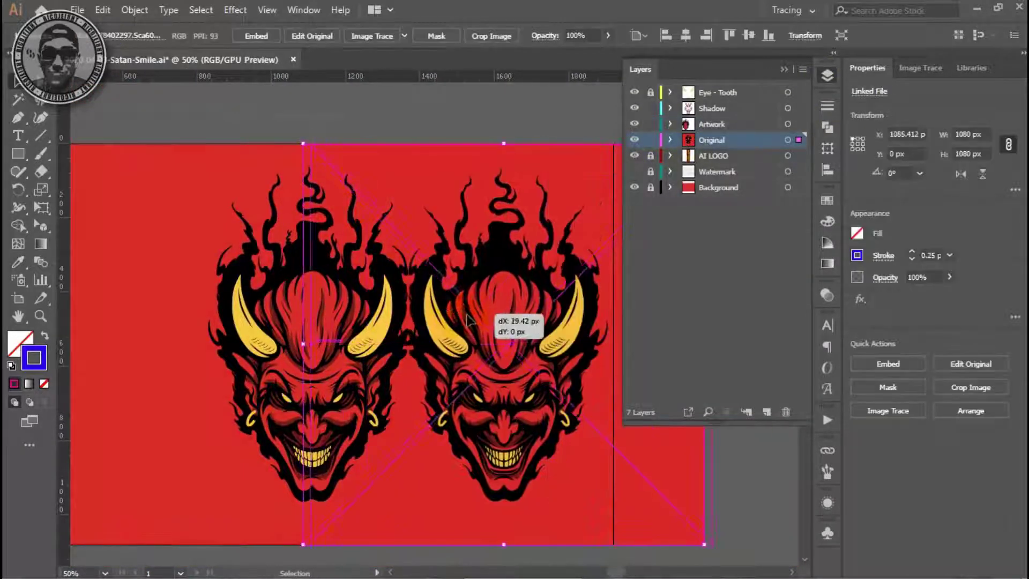
Step: Place the Original reference image beside the vector devil and collapse the Layers panel
drag(452, 319, 434, 319)
click(446, 95)
click(784, 69)
scroll(450, 374, up, 1)
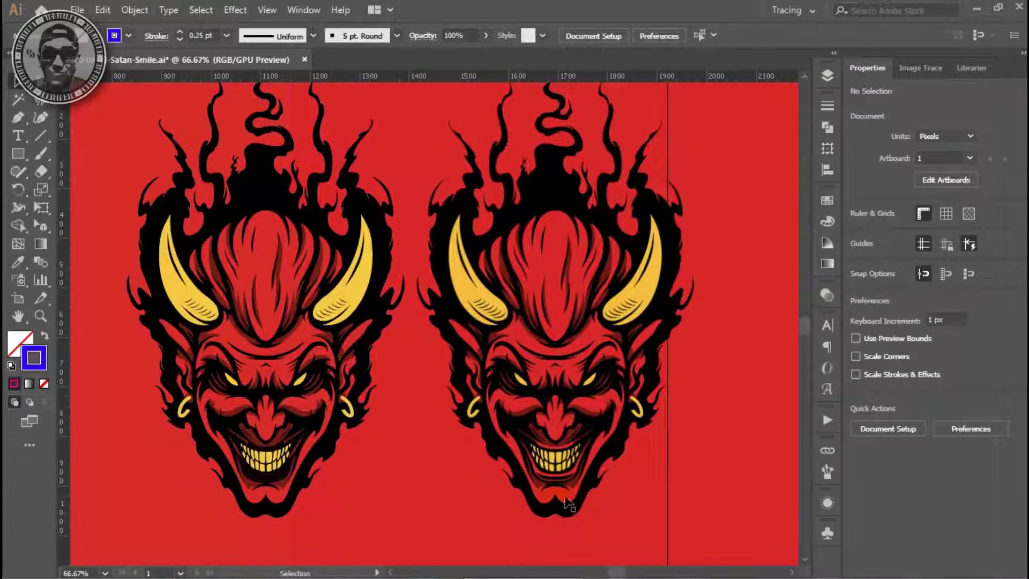
Step: Combine the two lip curves into a compound path (Ctrl+8) and swap its stroke to a red fill
click(287, 472)
key(ctrl+equal)
key(ctrl+equal)
key(ctrl+equal)
key(ctrl+equal)
key(ctrl+equal)
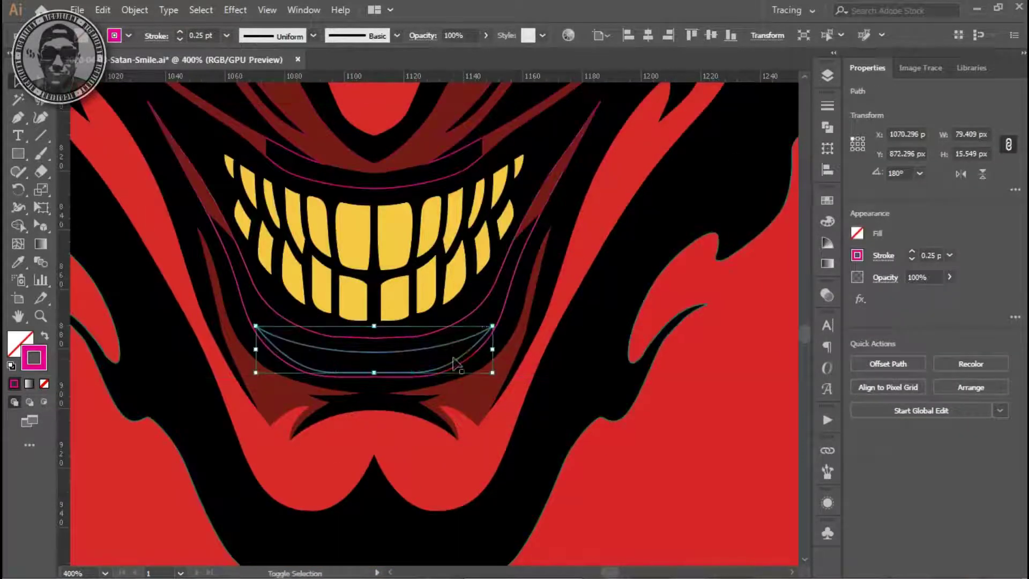
shift+click(468, 322)
key(ctrl+shift+F9)
key(ctrl+8)
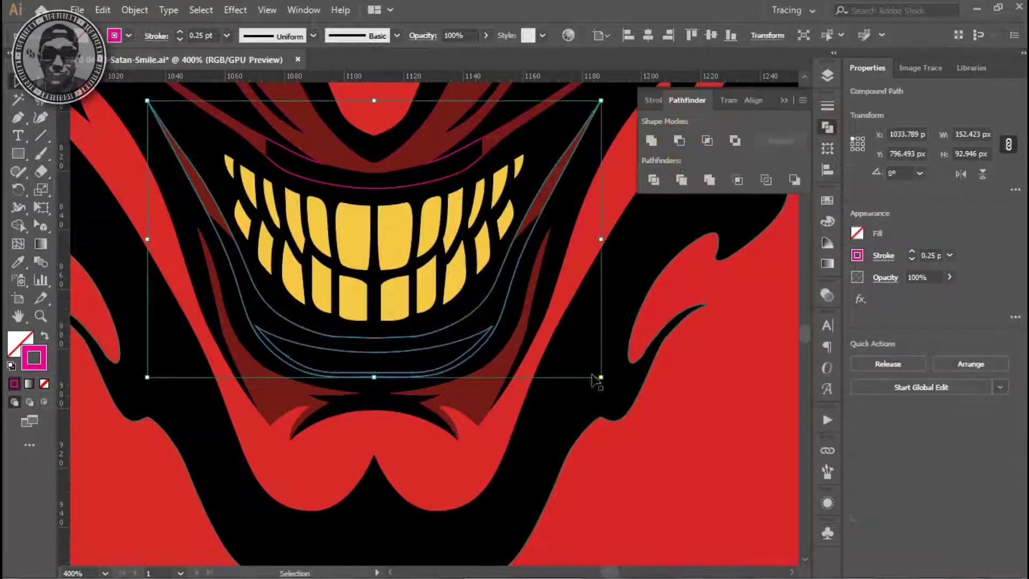
key(shift+x)
Step: Eyedrop red onto the magenta curve around the mouth
click(459, 187)
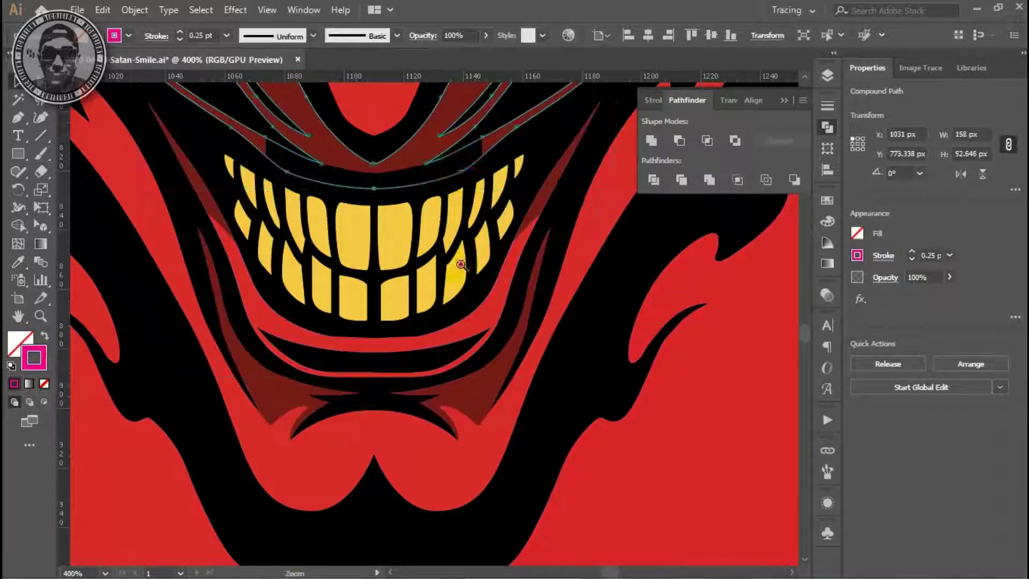
key(ctrl+minus)
key(i)
click(489, 301)
key(v)
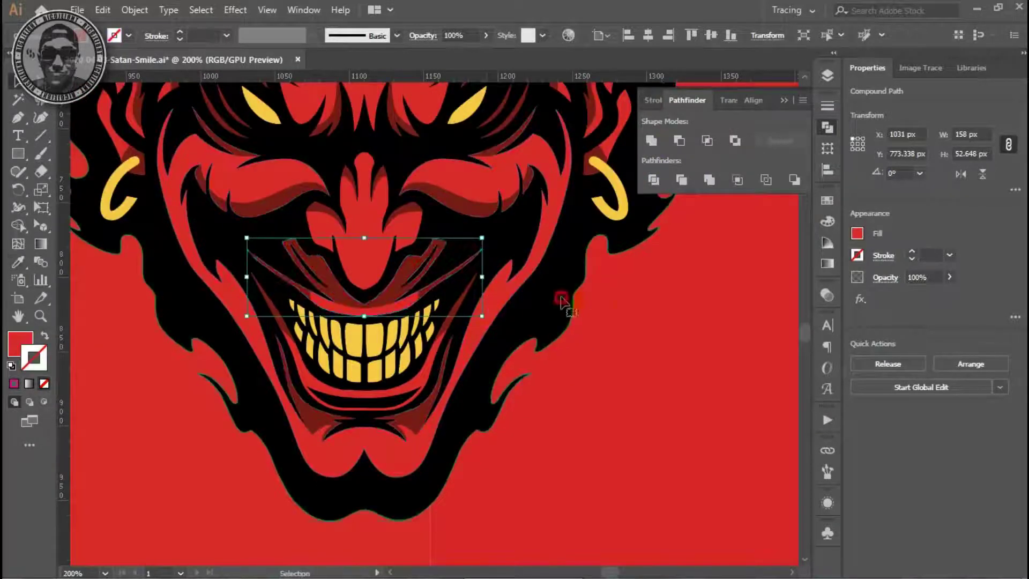
click(333, 544)
Step: Zoom out and pan to compare both devil heads, then switch to Outline view
key(ctrl+shift+a)
key(ctrl+minus)
key(ctrl+minus)
drag(504, 351, 500, 380)
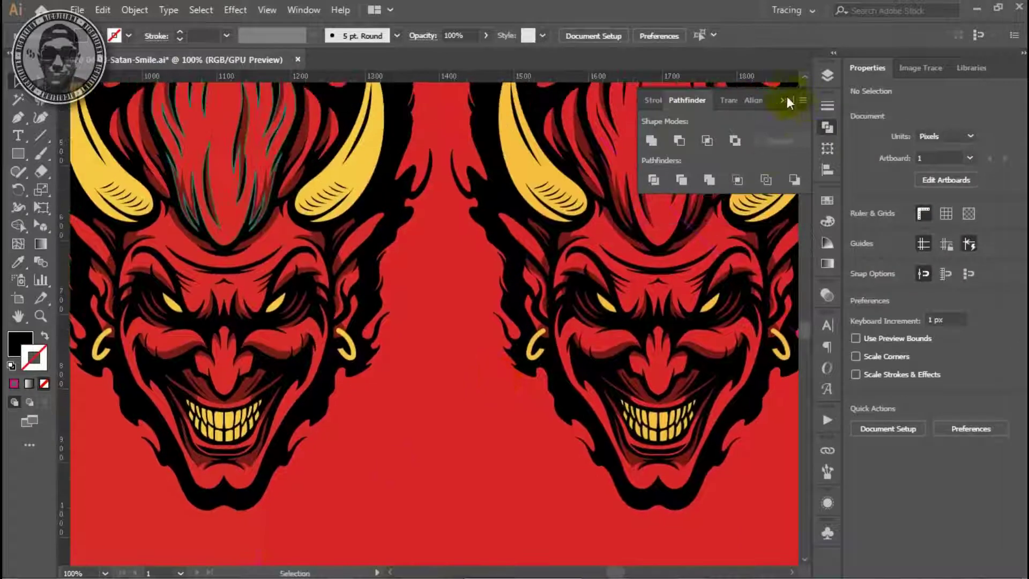
click(784, 101)
scroll(142, 488, up, 1)
scroll(126, 489, right, 2)
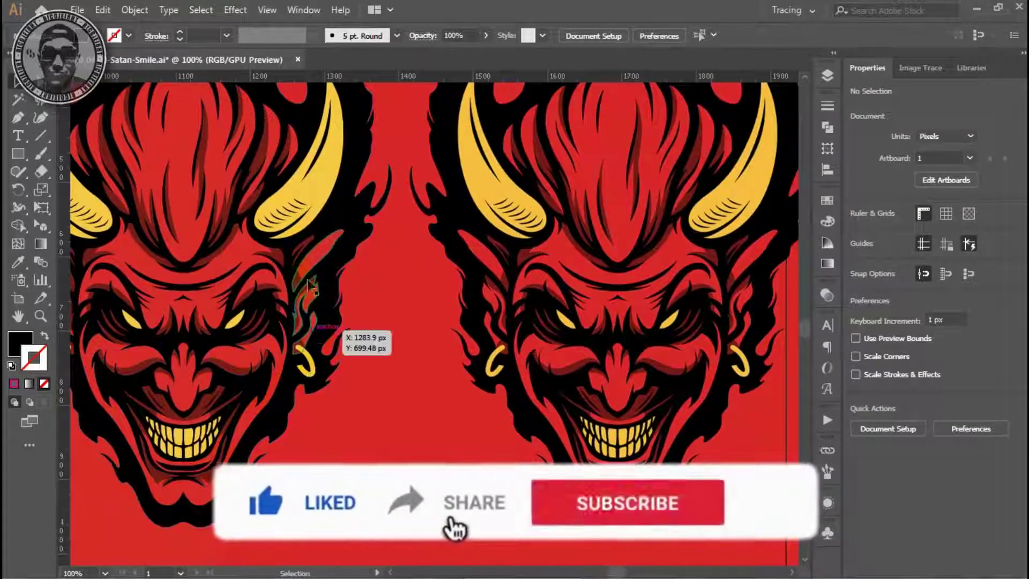
scroll(192, 517, up, 1)
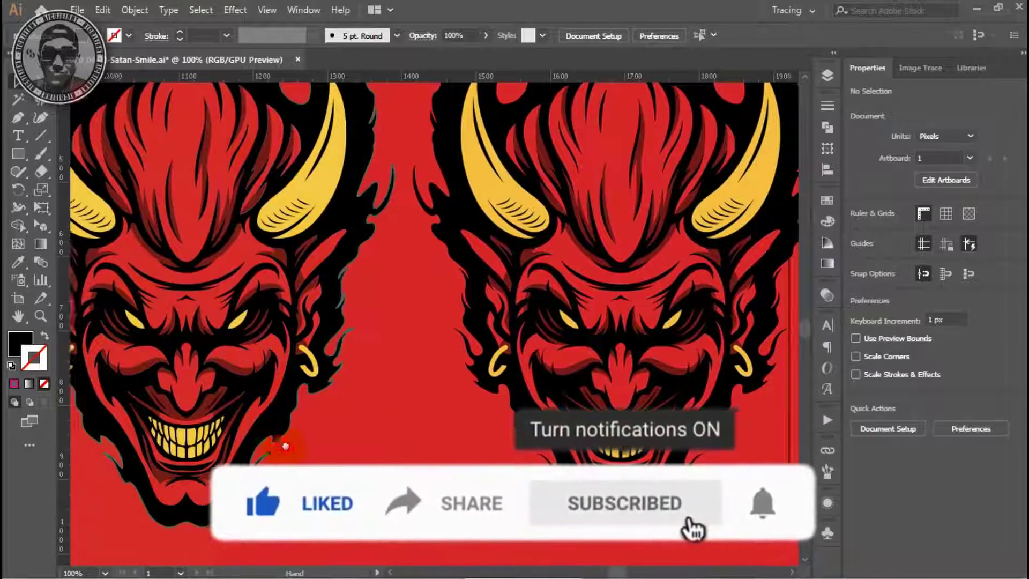
scroll(364, 449, left, 4)
scroll(137, 506, up, 1)
scroll(137, 506, up, 3)
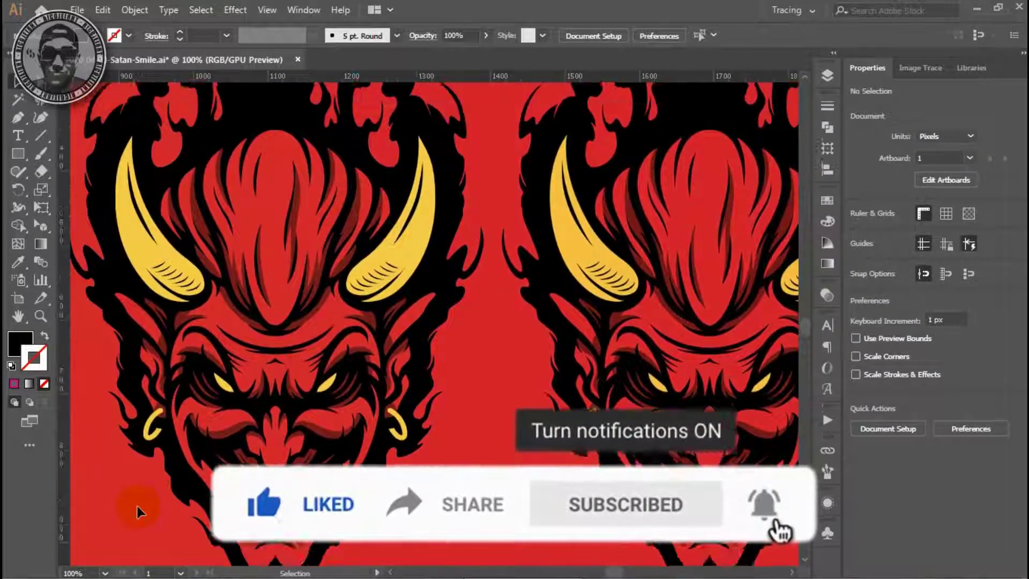
scroll(137, 506, down, 3)
scroll(137, 505, down, 1)
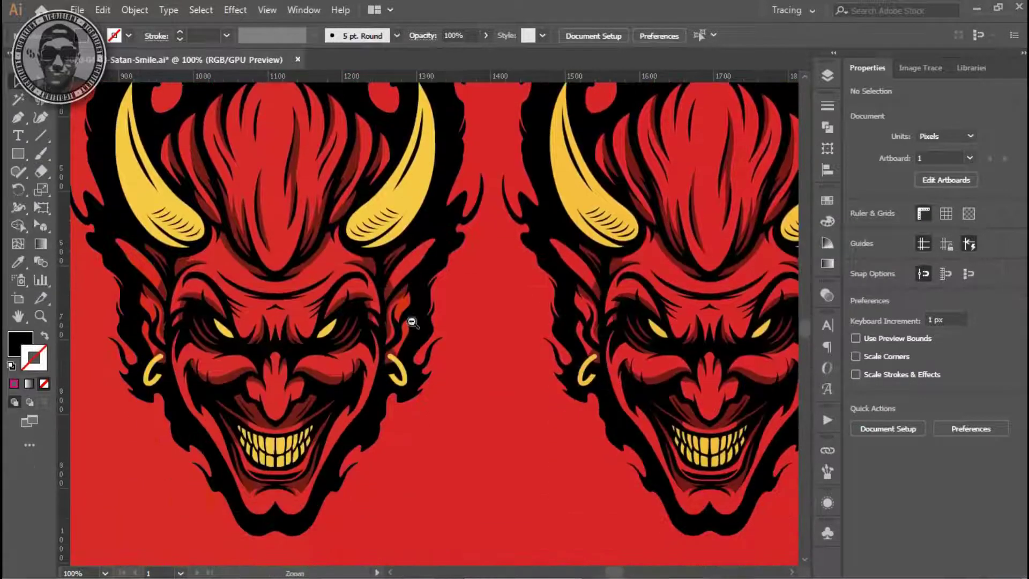
scroll(436, 321, down, 1)
scroll(443, 312, down, 1)
key(ctrl+y)
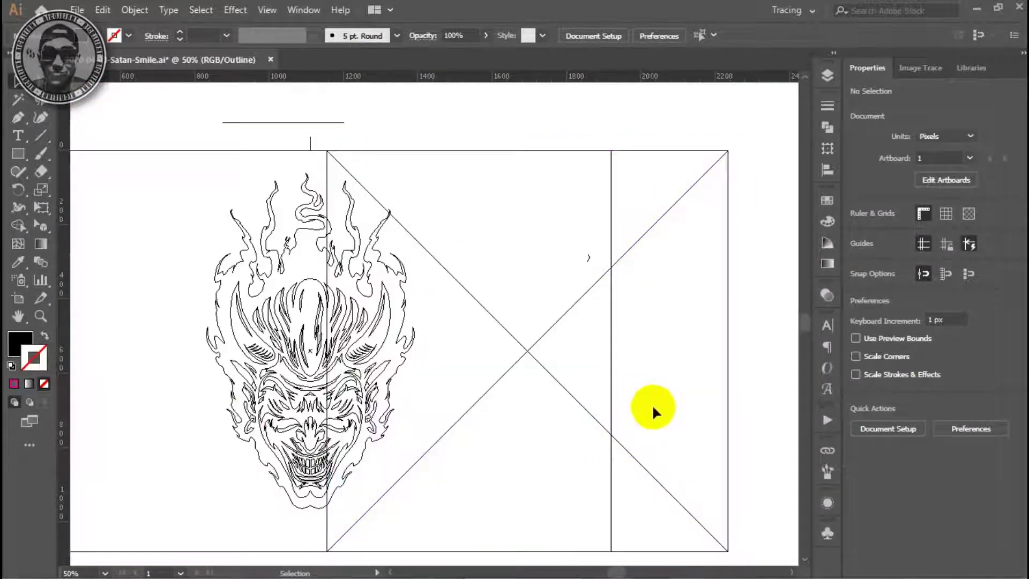
Step: Inspect the stray small path beside the head up close, then return to colour preview
click(591, 256)
key(z)
click(489, 294)
click(452, 330)
scroll(451, 330, down, 2)
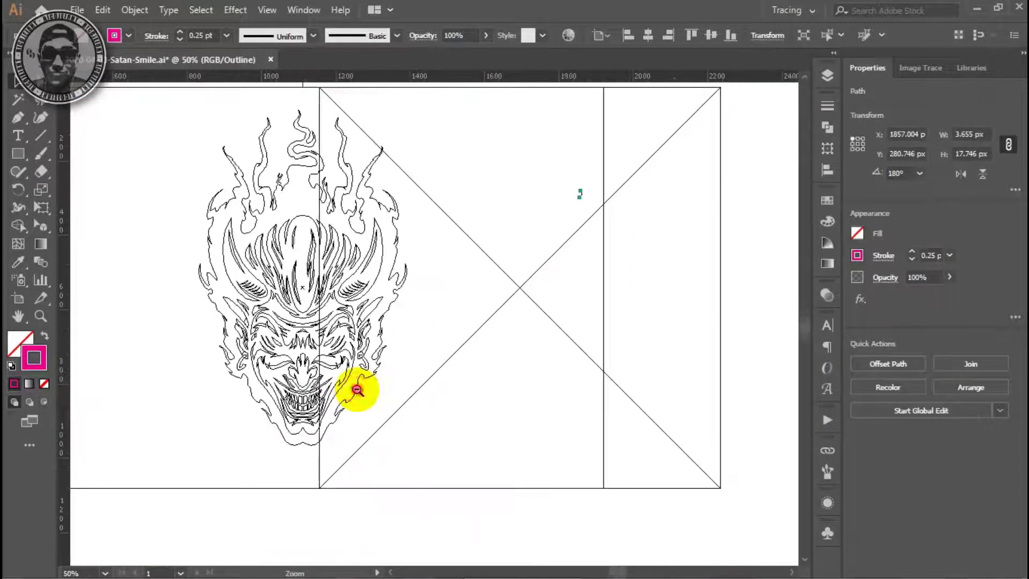
key(ctrl+y)
scroll(578, 329, down, 1)
scroll(568, 273, up, 2)
scroll(338, 350, up, 1)
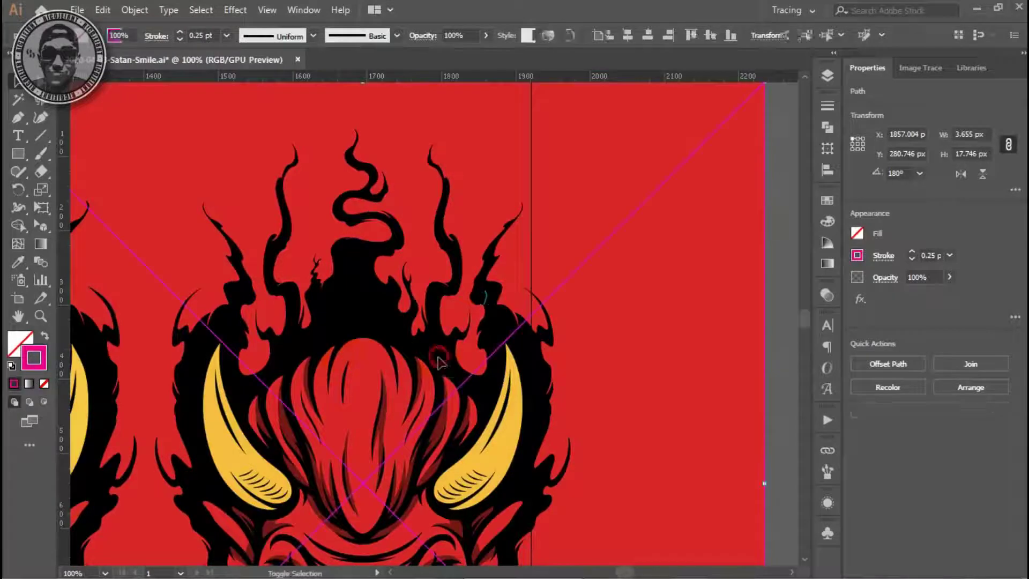
key(ctrl+shift+a)
scroll(436, 357, down, 1)
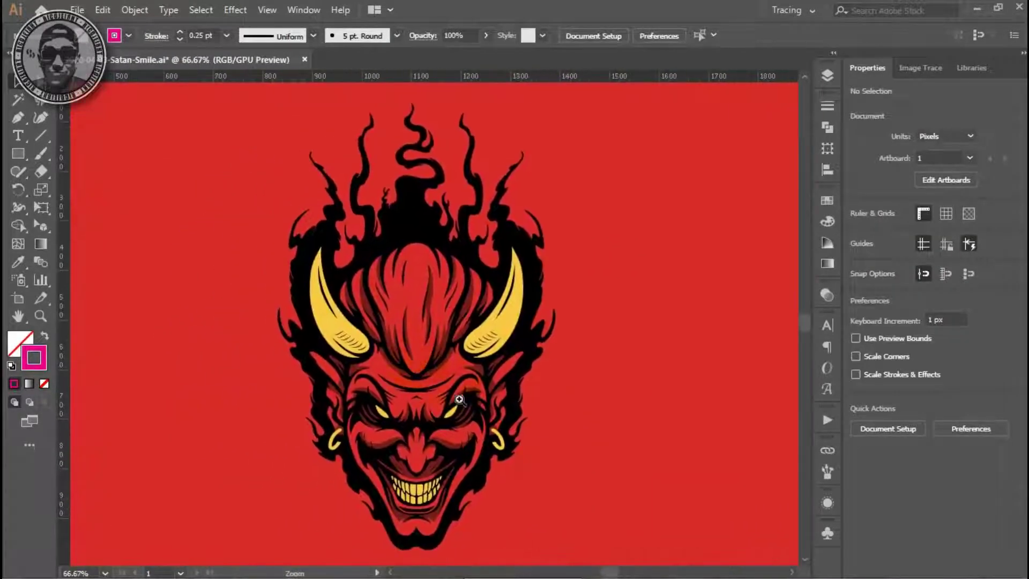
scroll(460, 399, down, 1)
Step: Check the whole artboard in Outline mode, then return to preview with nothing selected
key(a)
key(ctrl+y)
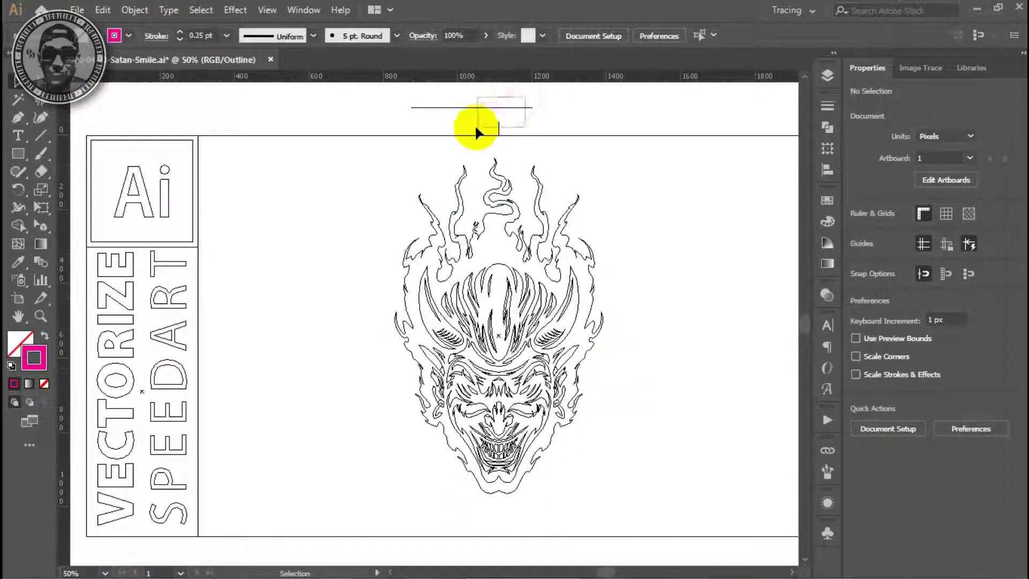
key(ctrl+y)
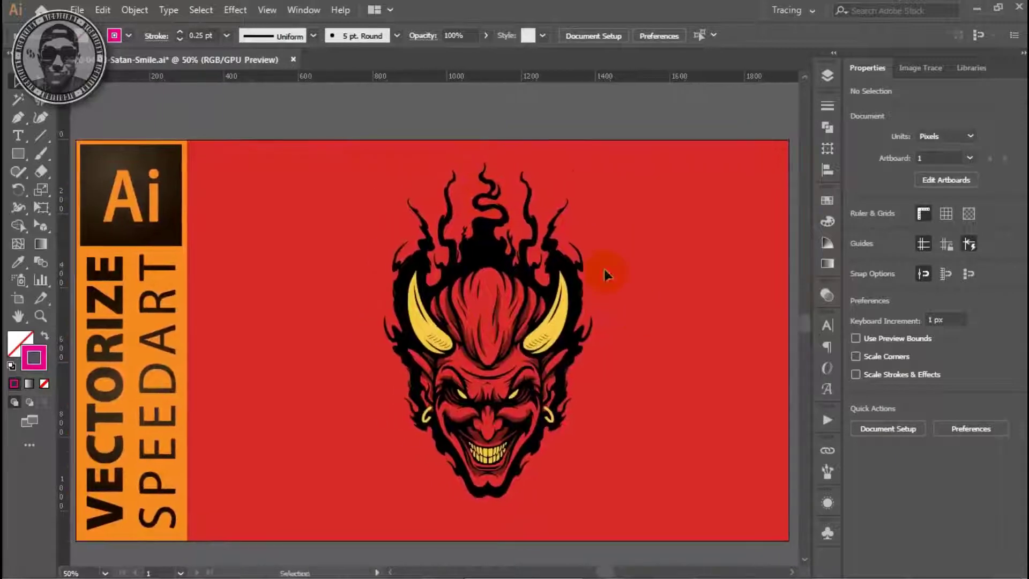
key(ctrl+a)
scroll(583, 222, up, 1)
key(ctrl+shift+a)
scroll(646, 316, down, 1)
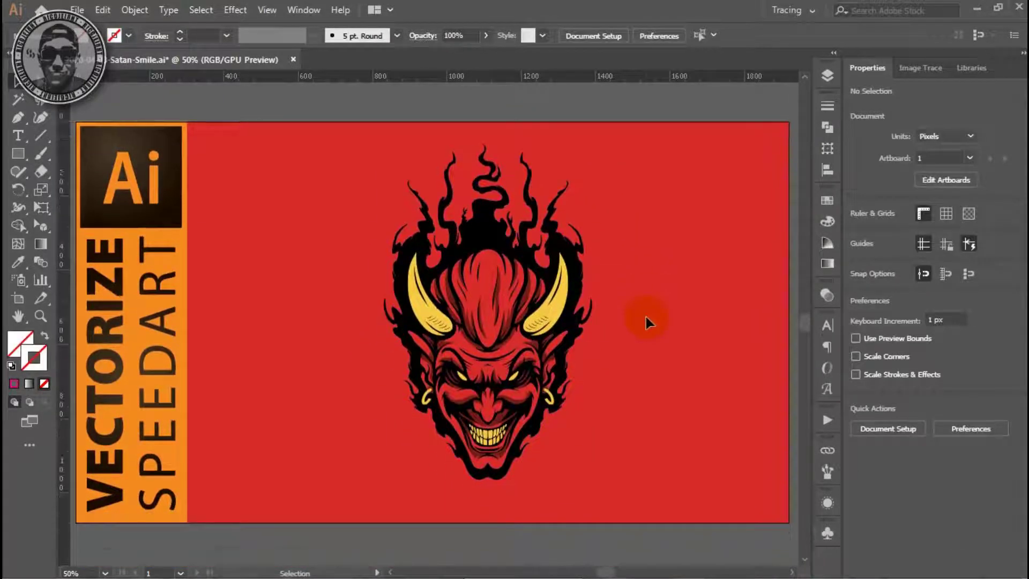
Step: Make the Watermark layer visible and show the artwork in View > Presentation Mode
click(827, 76)
click(635, 171)
click(783, 72)
click(268, 10)
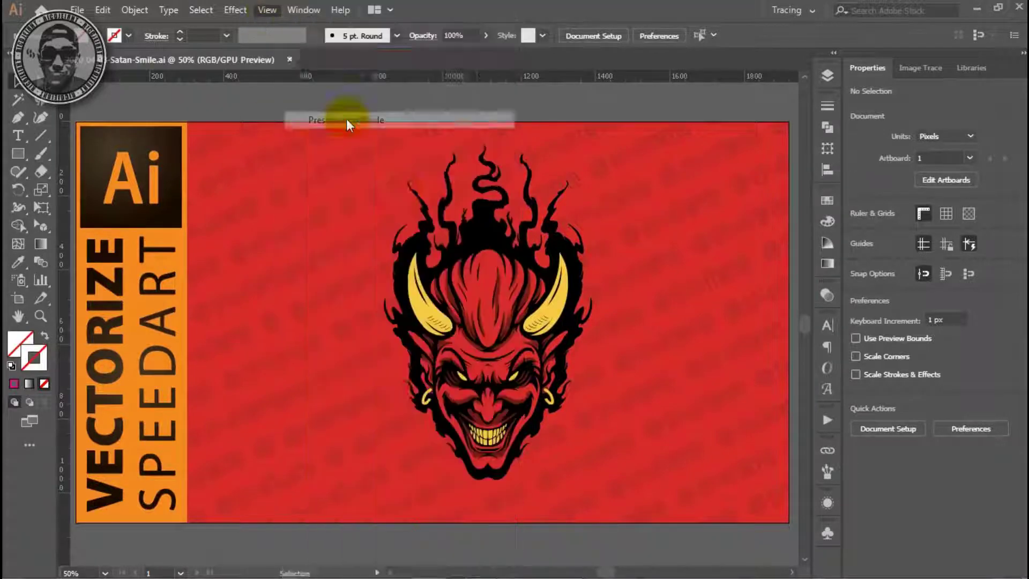
click(346, 117)
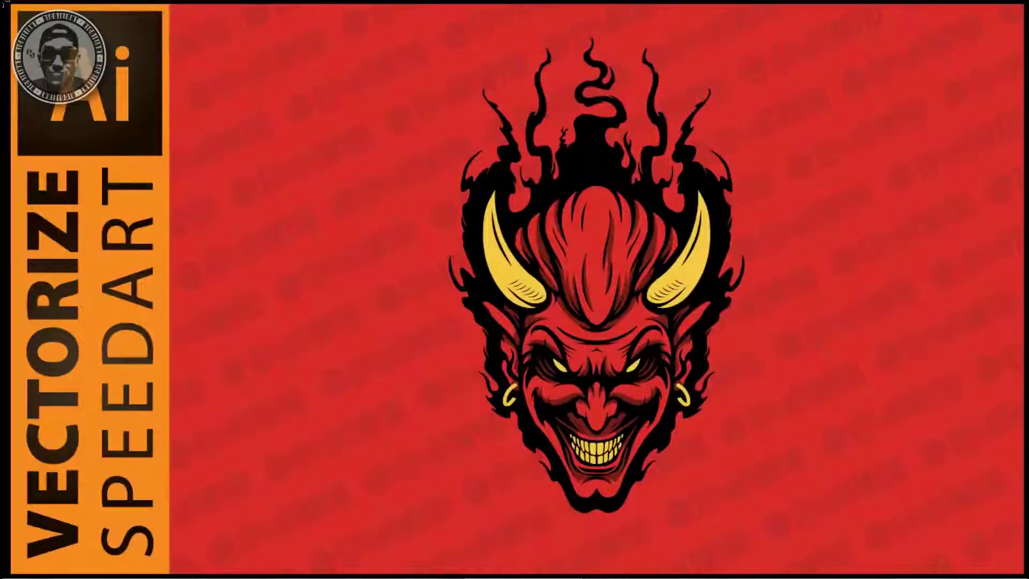